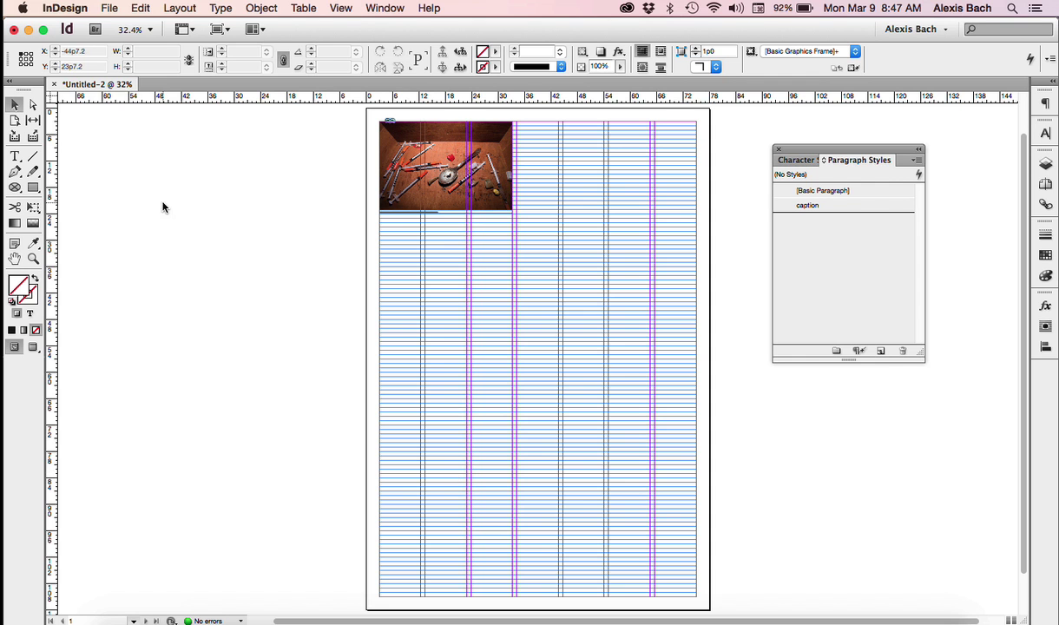
In Grids preferences, start the baseline grid at 0p0 from the top margin, every 12 pt.
left_click(68, 8)
mouse_move(87, 54)
left_click(233, 155)
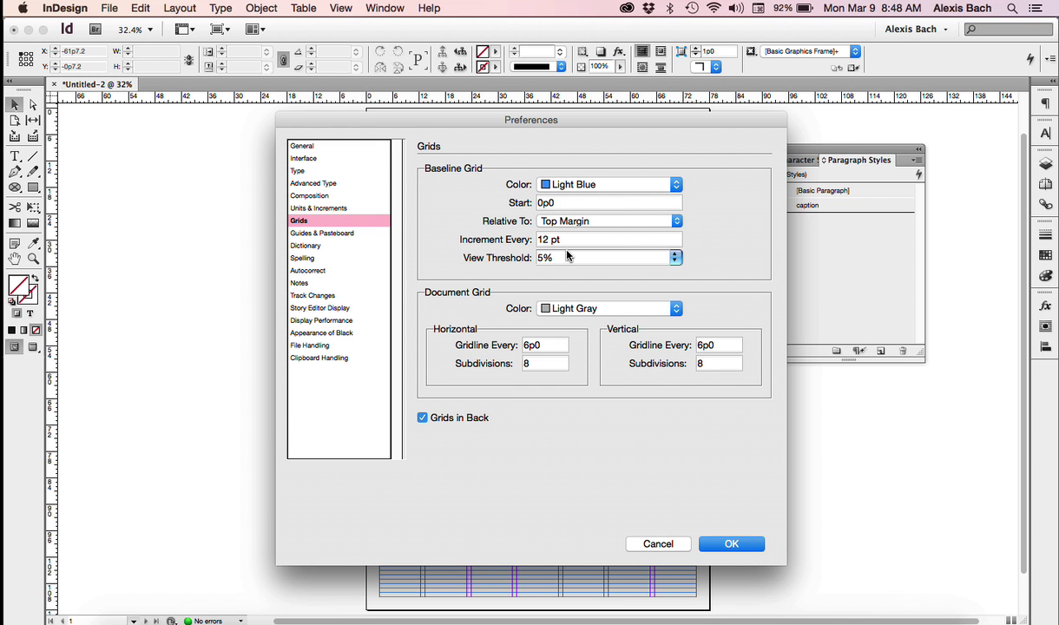
left_click(722, 543)
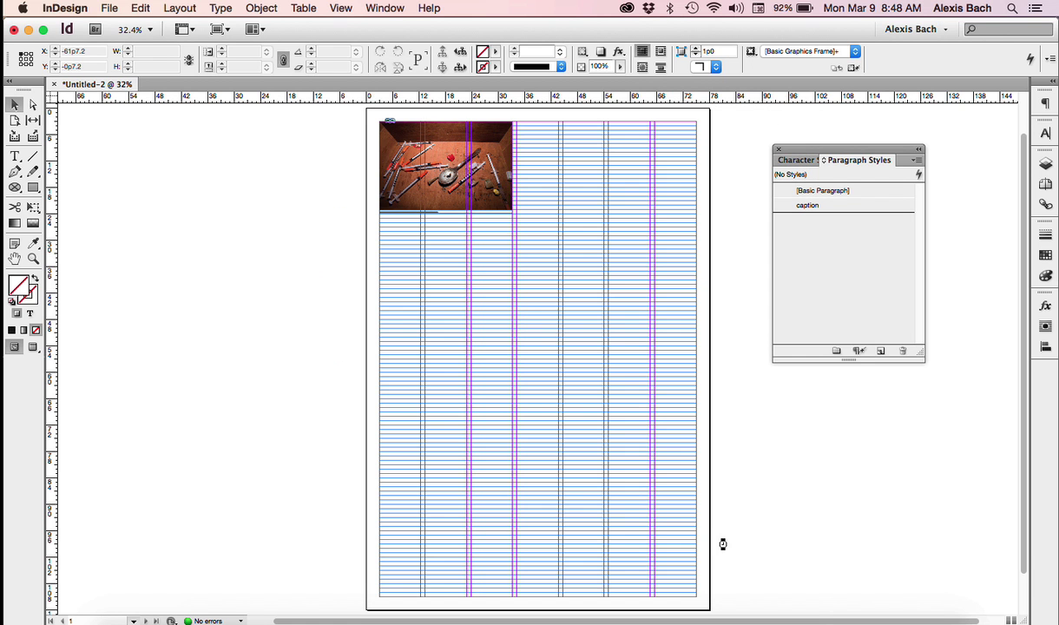
left_click(341, 8)
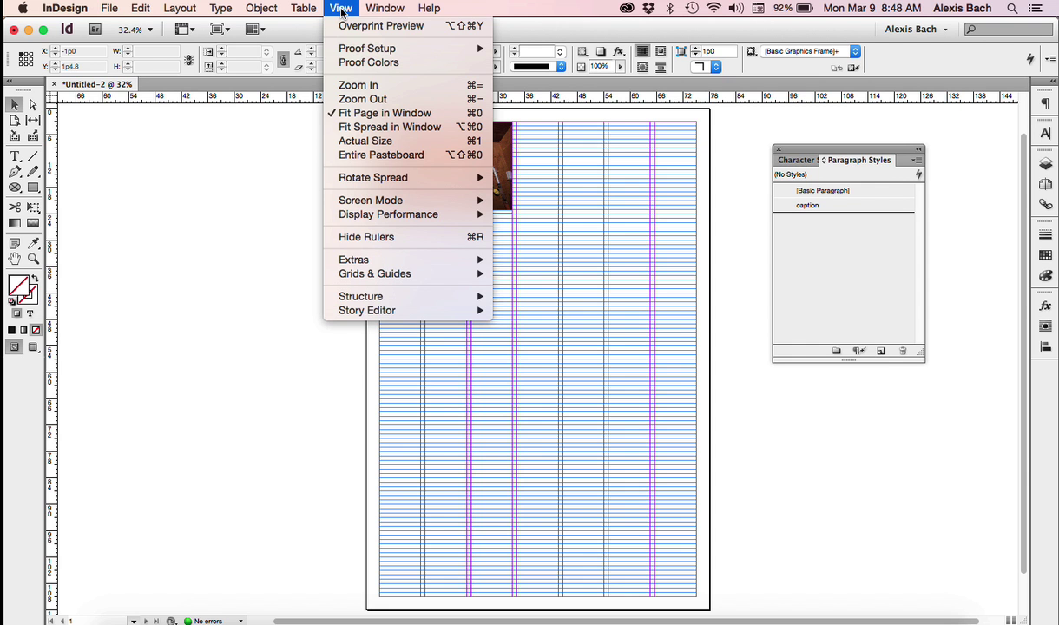
mouse_move(382, 274)
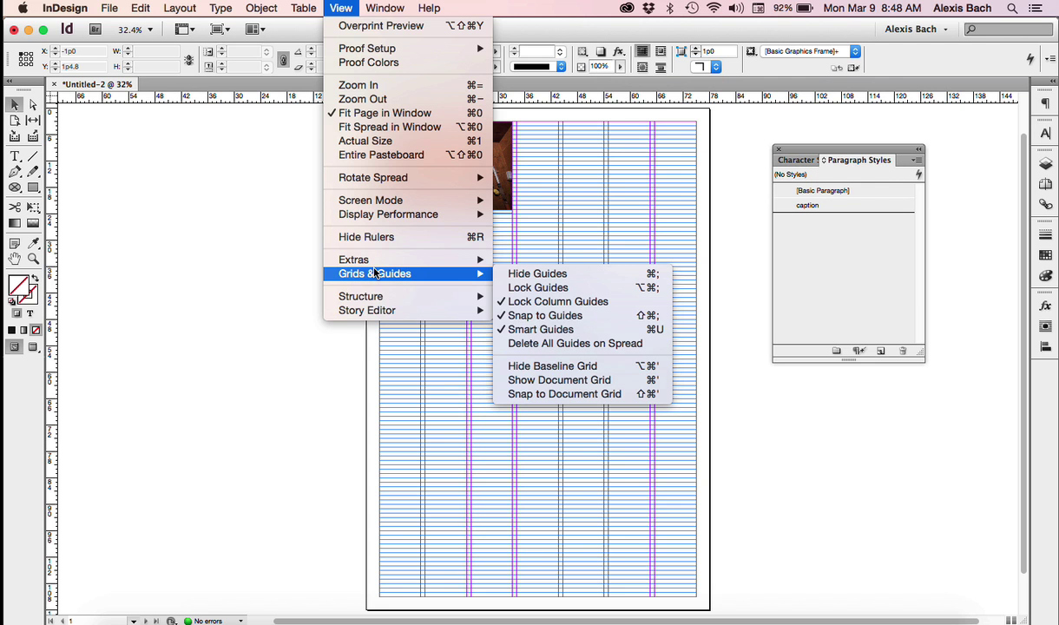
left_click(543, 368)
left_click(342, 9)
mouse_move(362, 272)
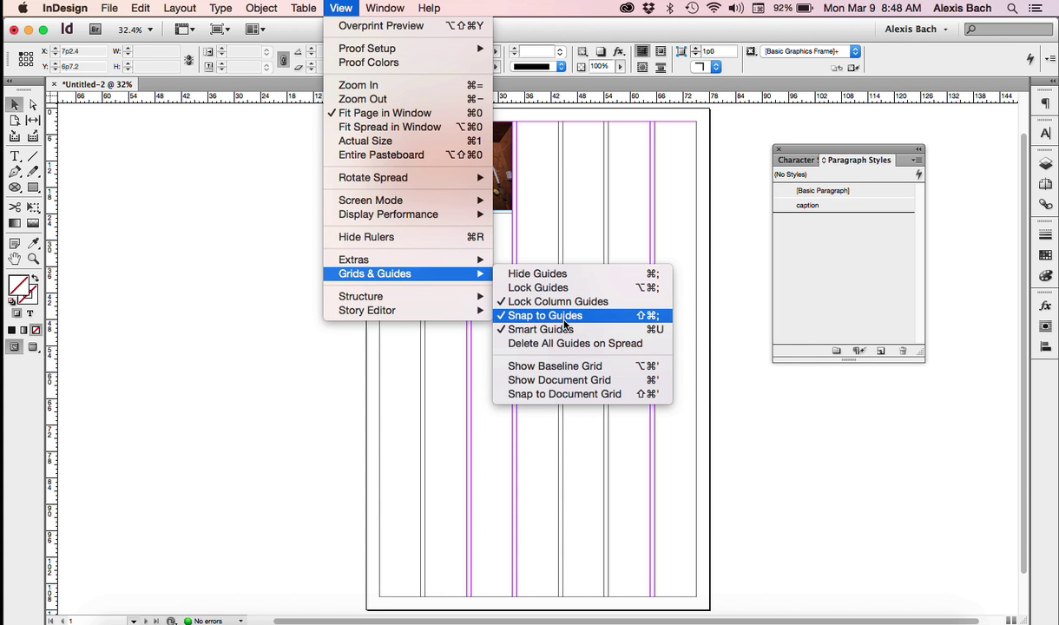
left_click(556, 366)
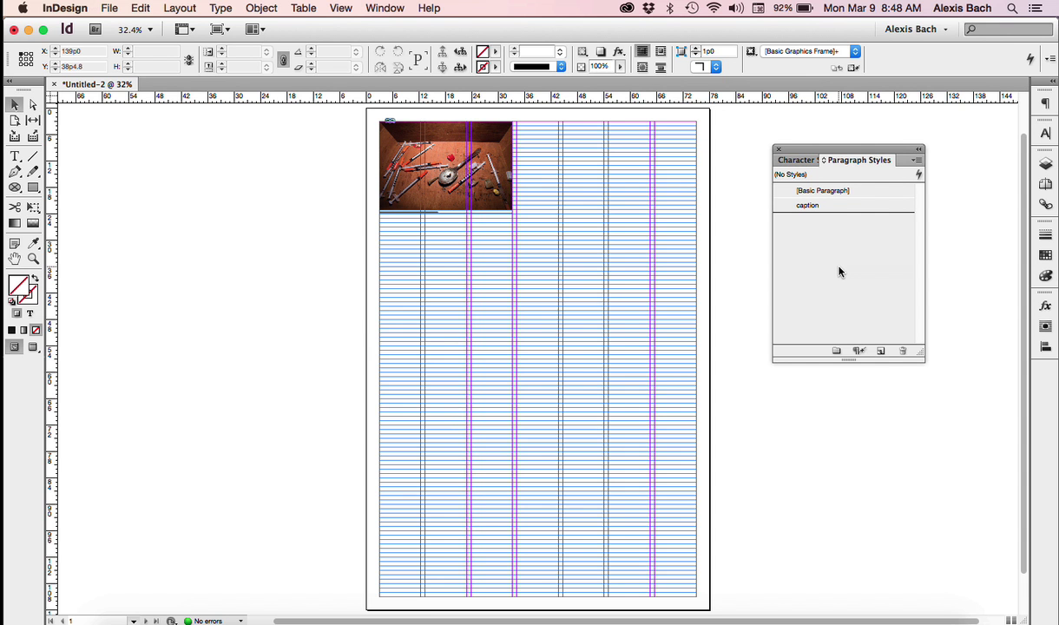
Select and deselect [Basic Paragraph], then bring up the Paragraph Styles panel menu.
left_click(867, 191)
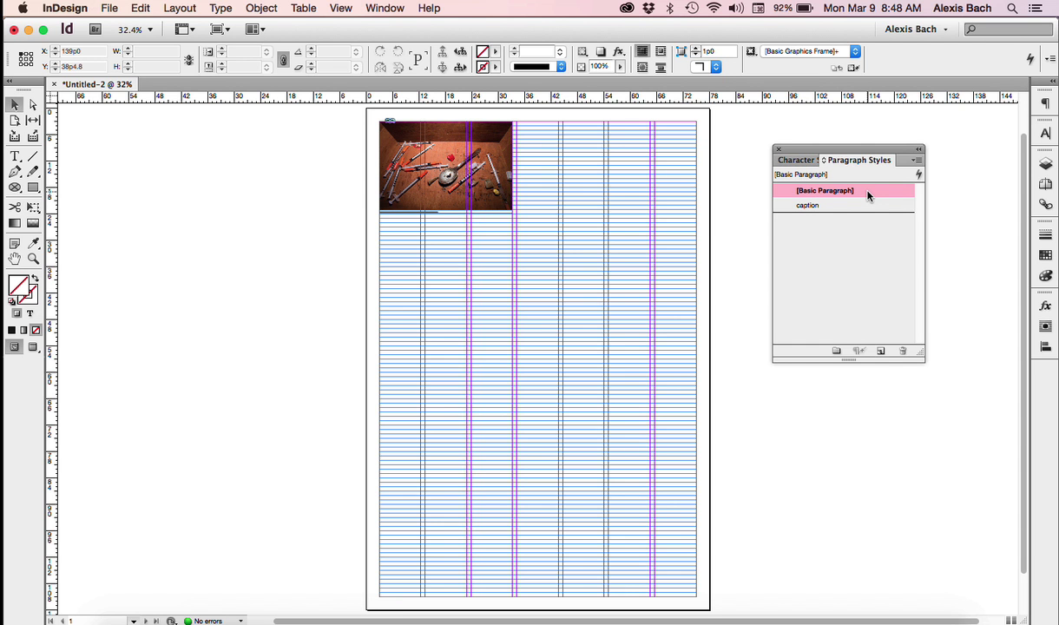
left_click(854, 269)
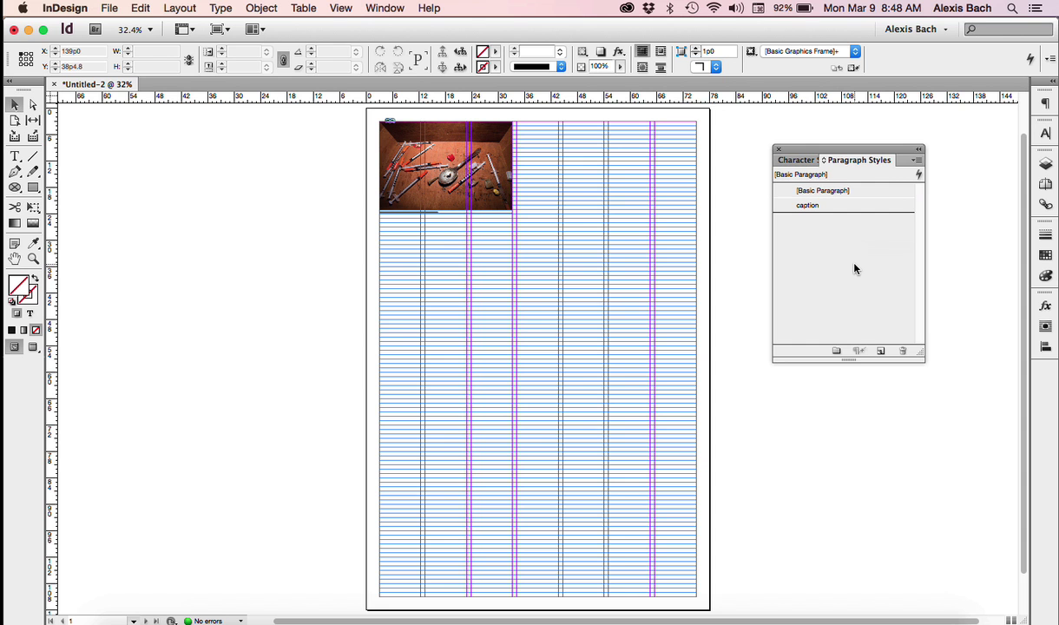
left_click(873, 191)
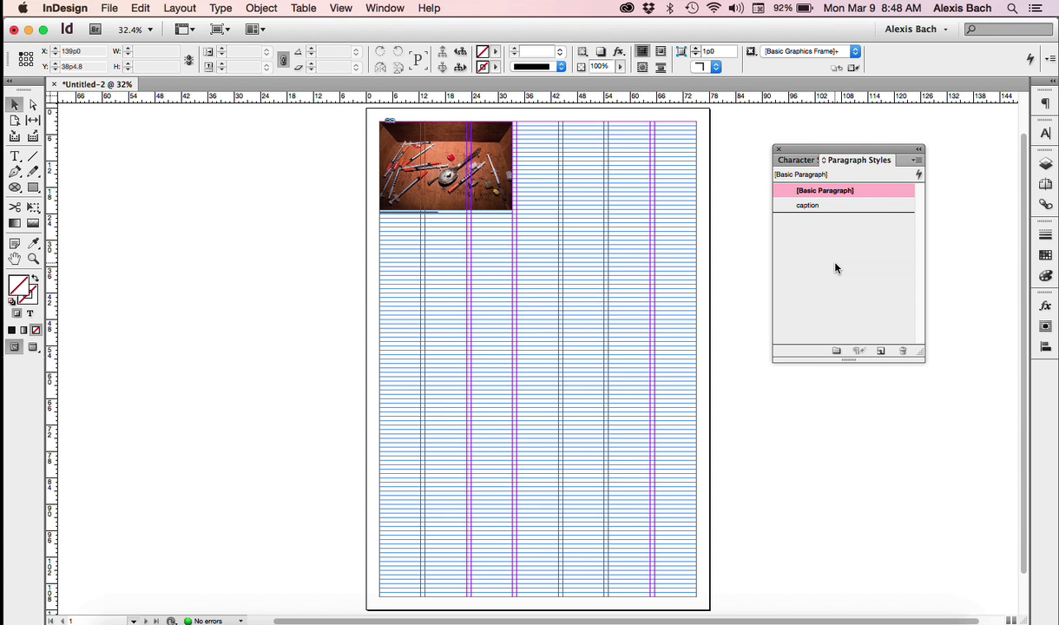
left_click(835, 267)
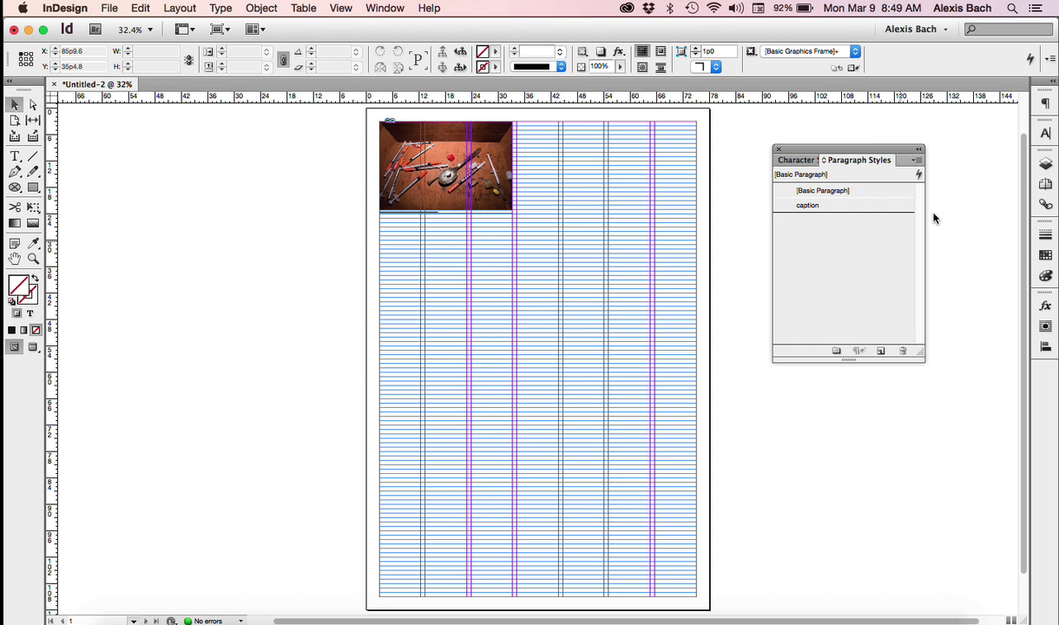
left_click(917, 160)
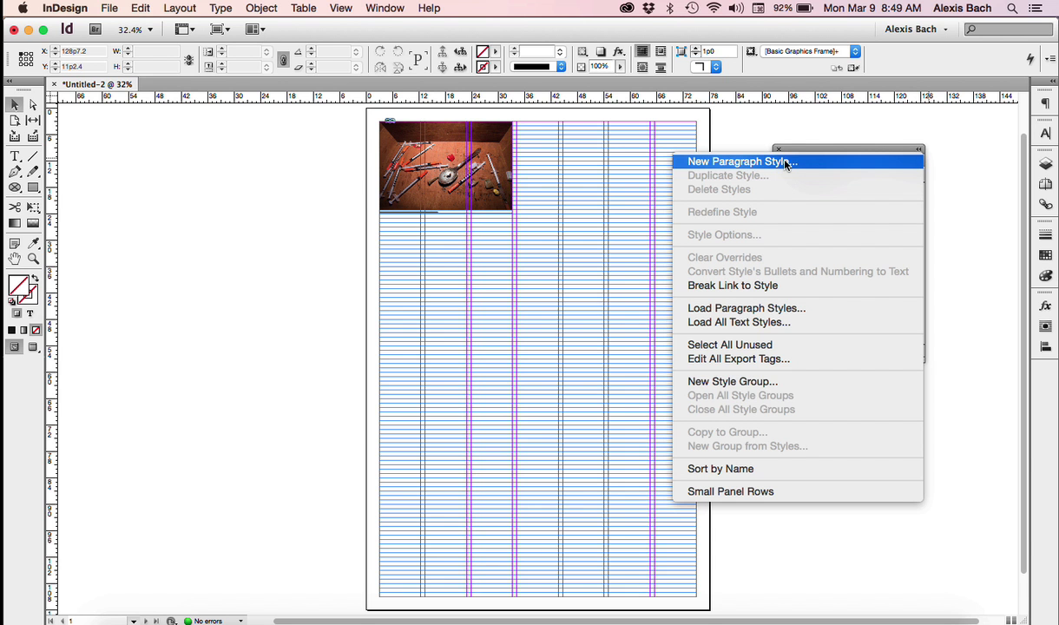
Start a new paragraph style named Heading in Helvetica Bold at 36 pt.
left_click(785, 163)
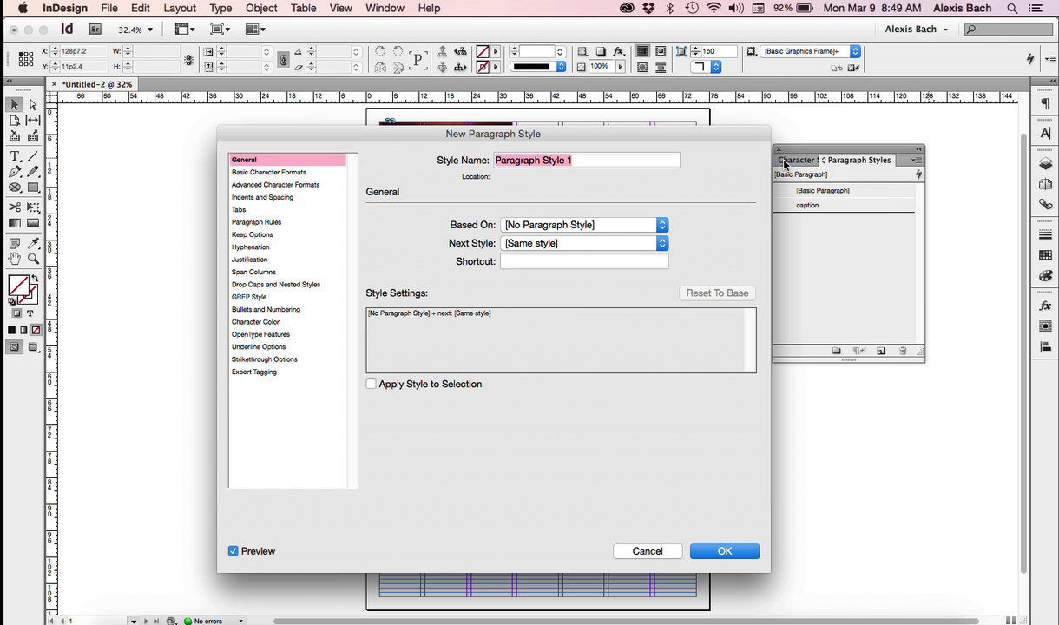
type("Heading")
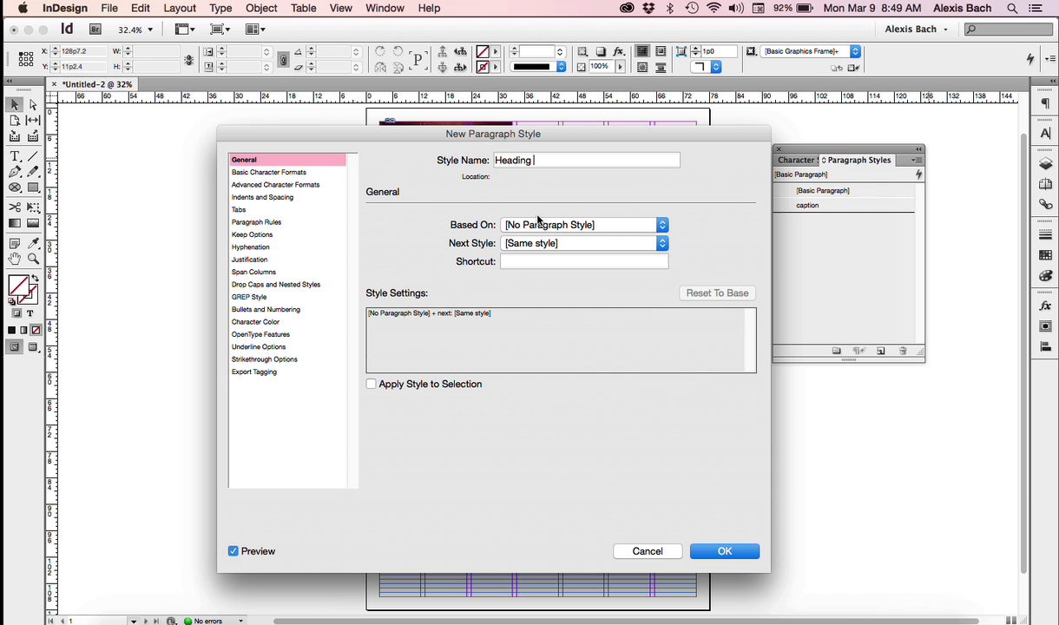
left_click(266, 173)
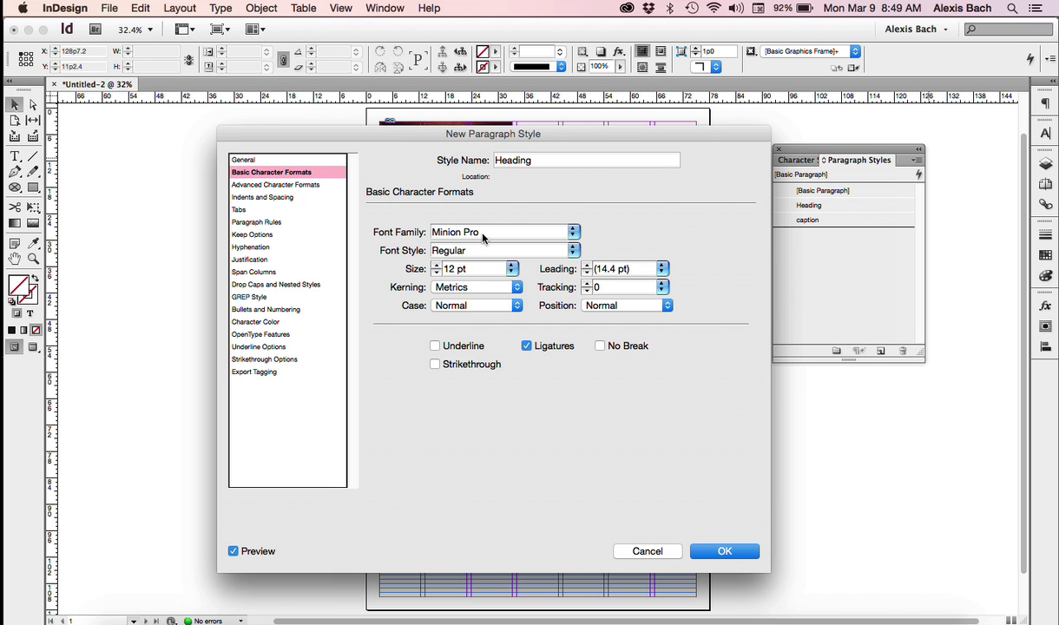
left_click_drag(469, 230, 370, 235)
type("Helvetica")
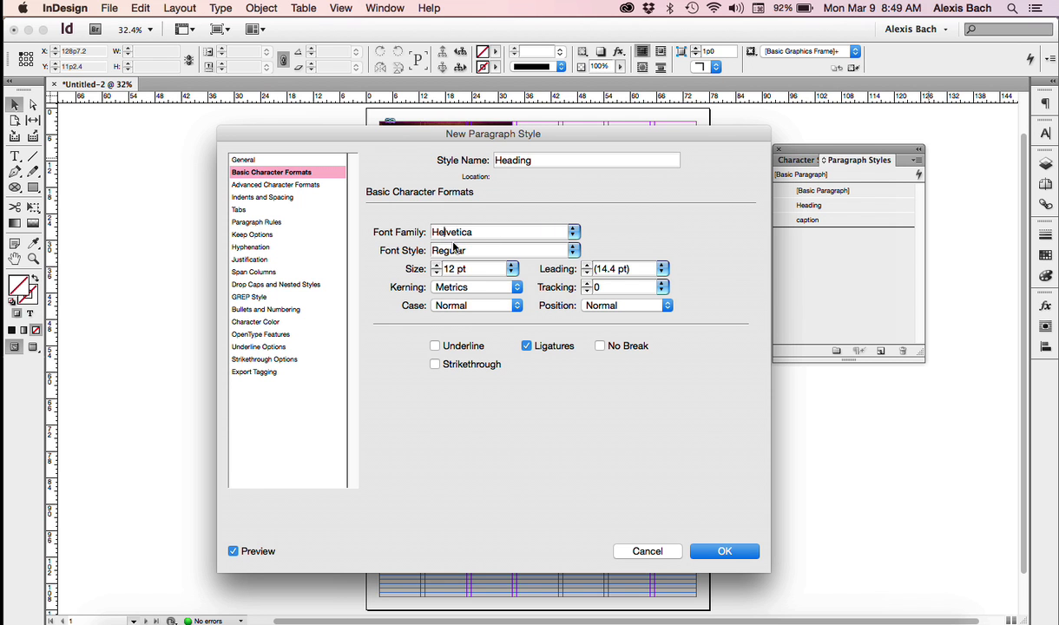
left_click(573, 250)
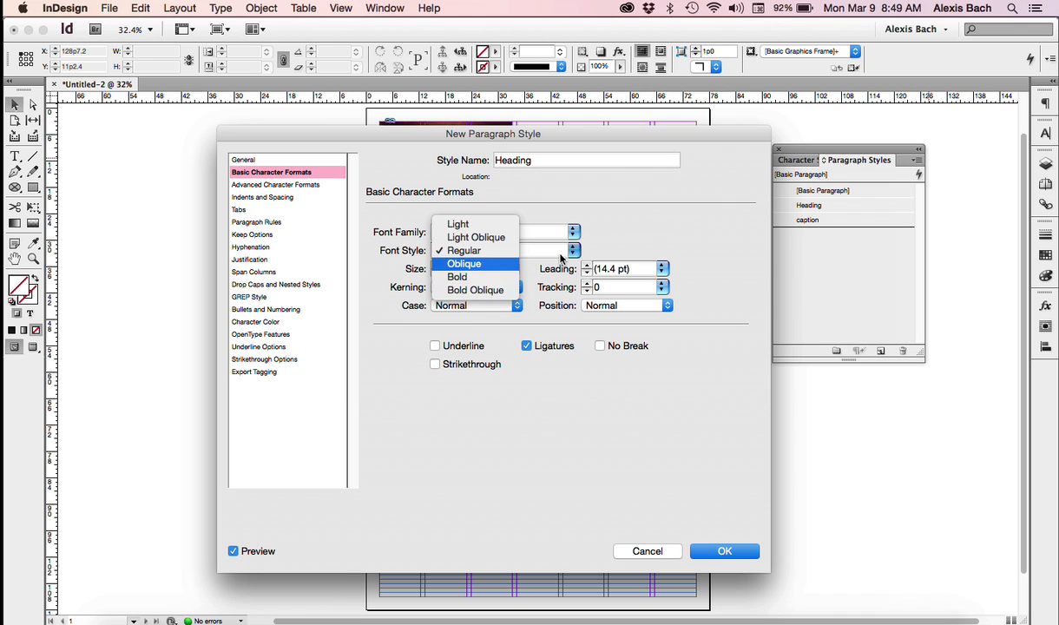
left_click(478, 277)
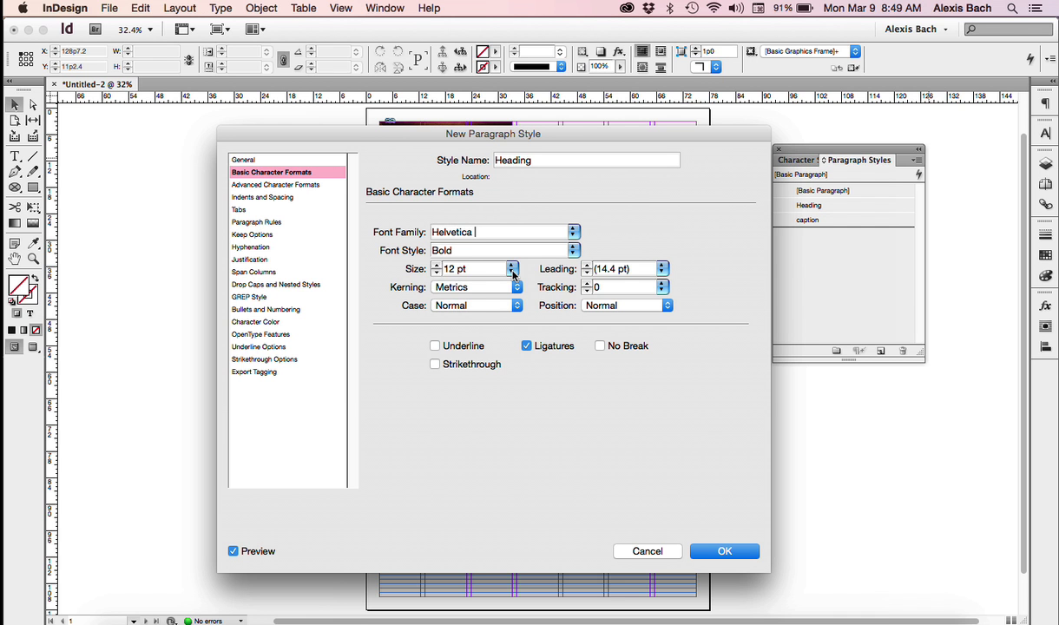
left_click(511, 268)
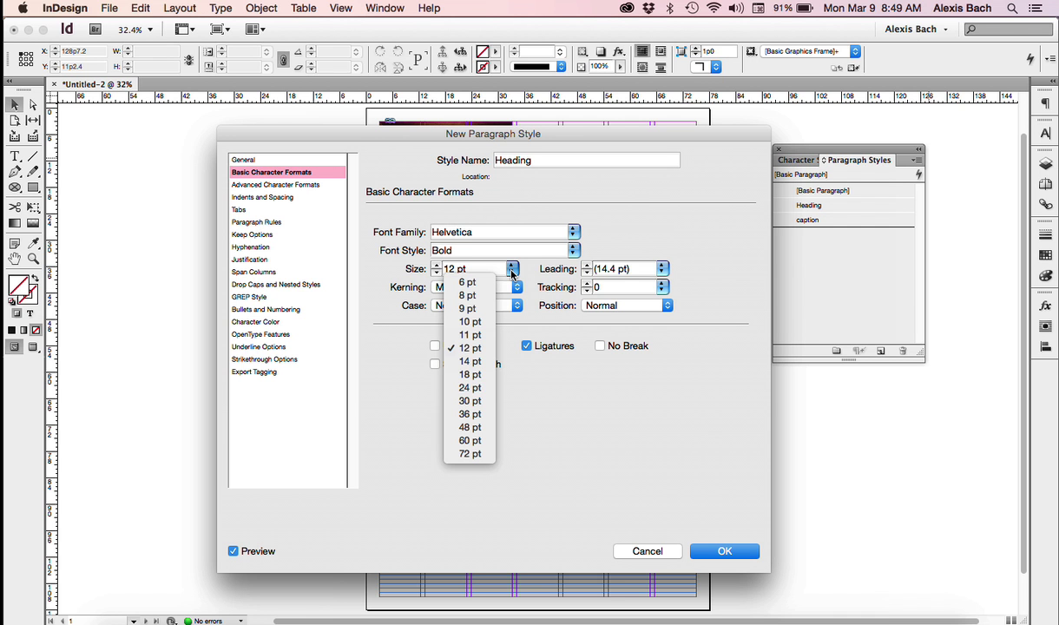
left_click(480, 417)
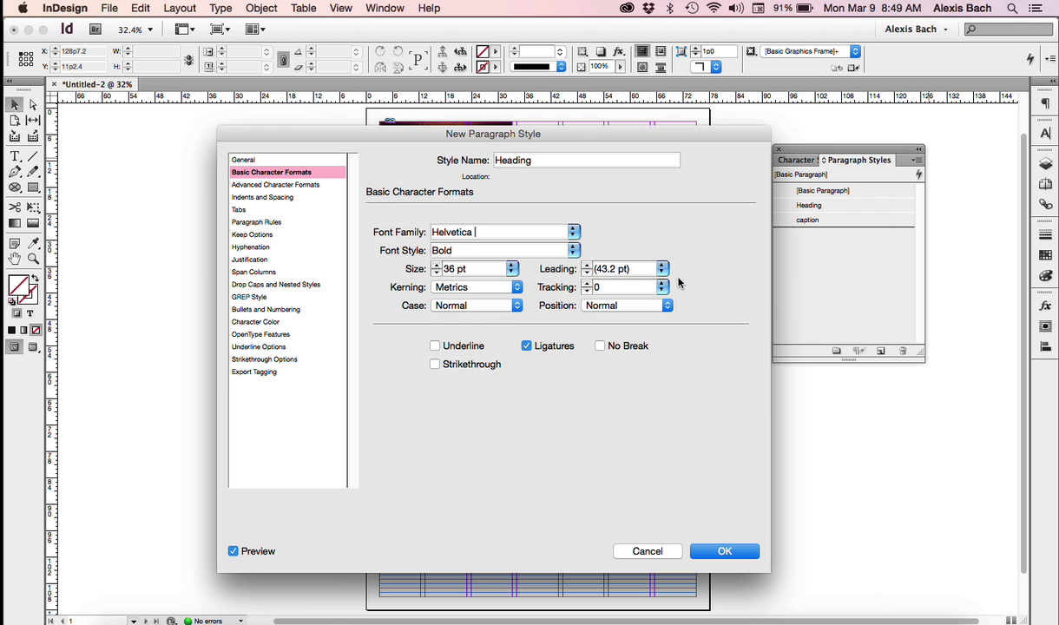
Give Heading 44 pt leading and Align to Grid None, then save the style.
left_click(587, 264)
left_click(290, 198)
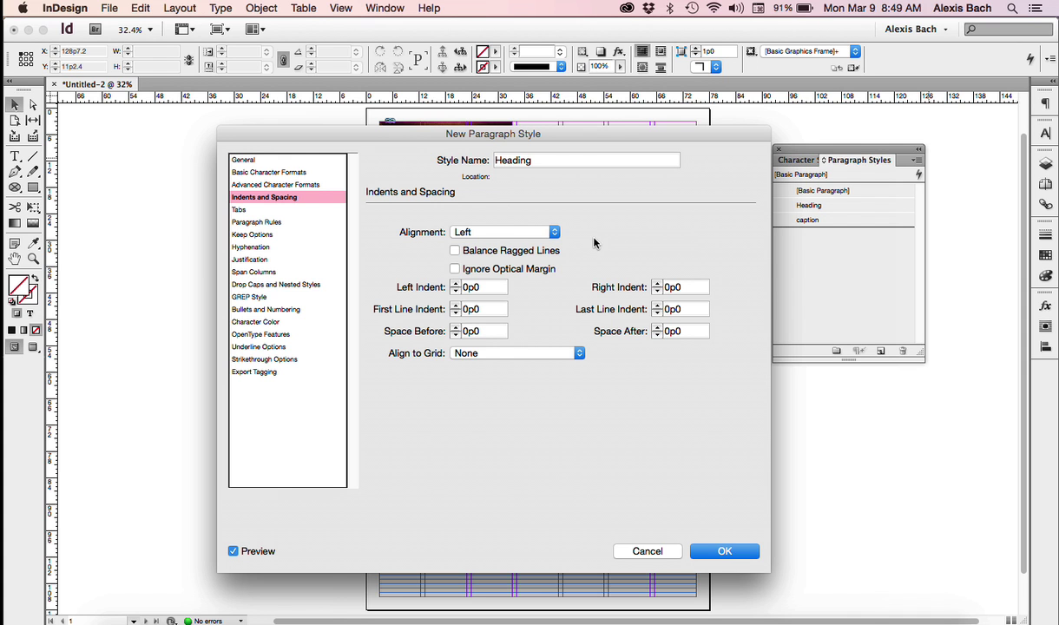
left_click(476, 353)
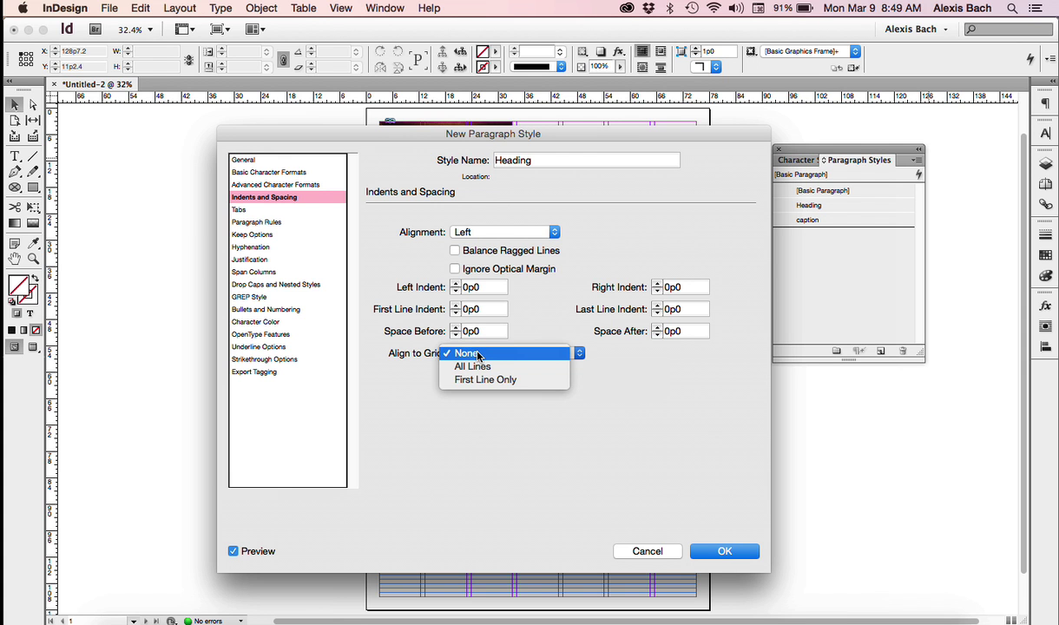
left_click(477, 355)
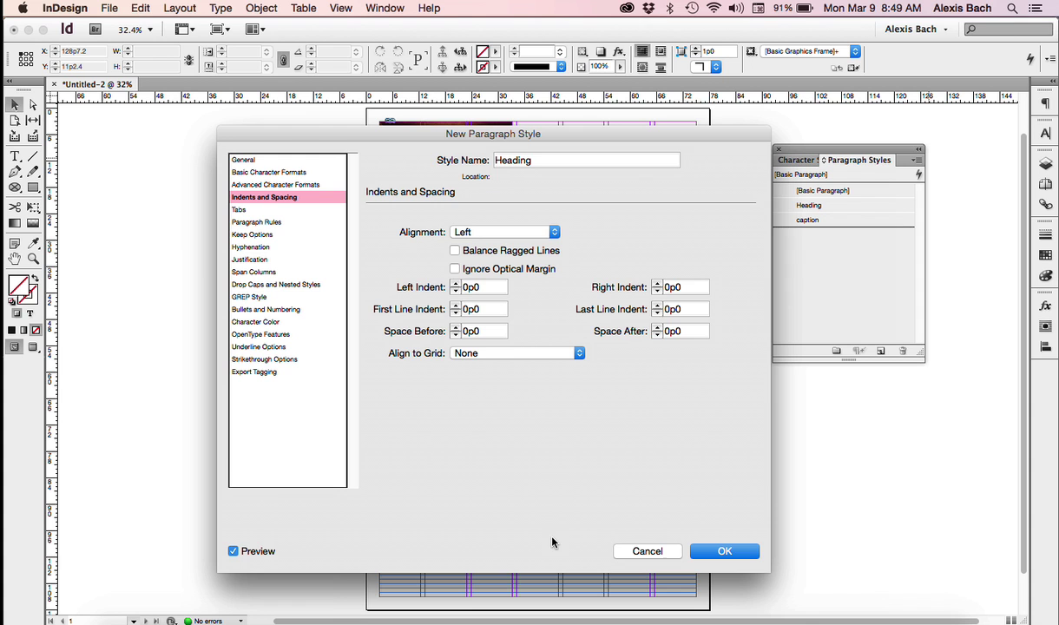
left_click(728, 549)
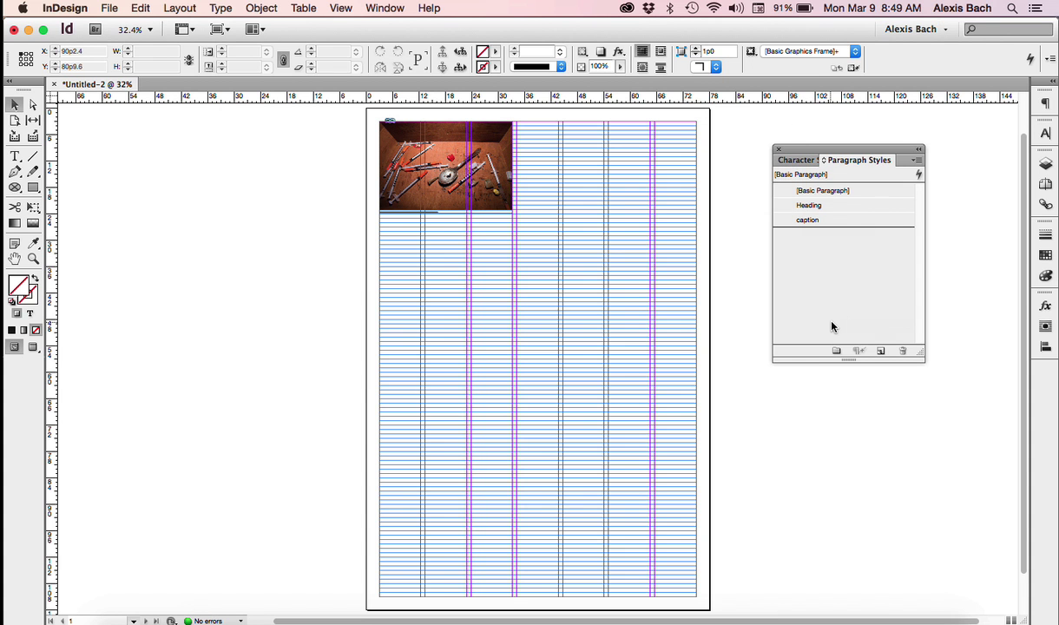
Start a new paragraph style named Subhead, based on Heading.
left_click(918, 161)
left_click(720, 160)
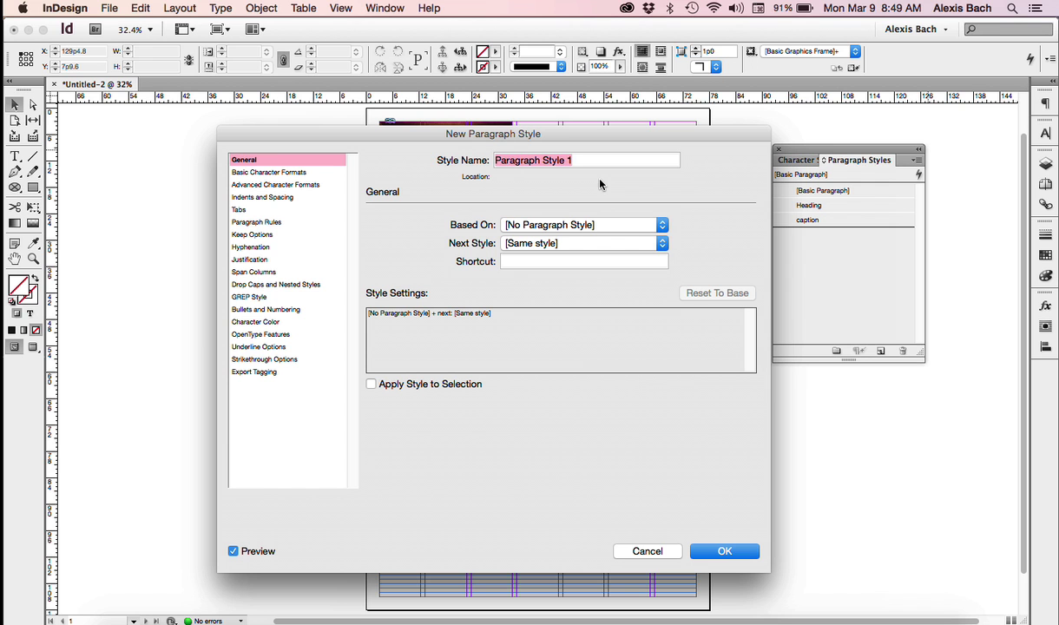
type("Subhea")
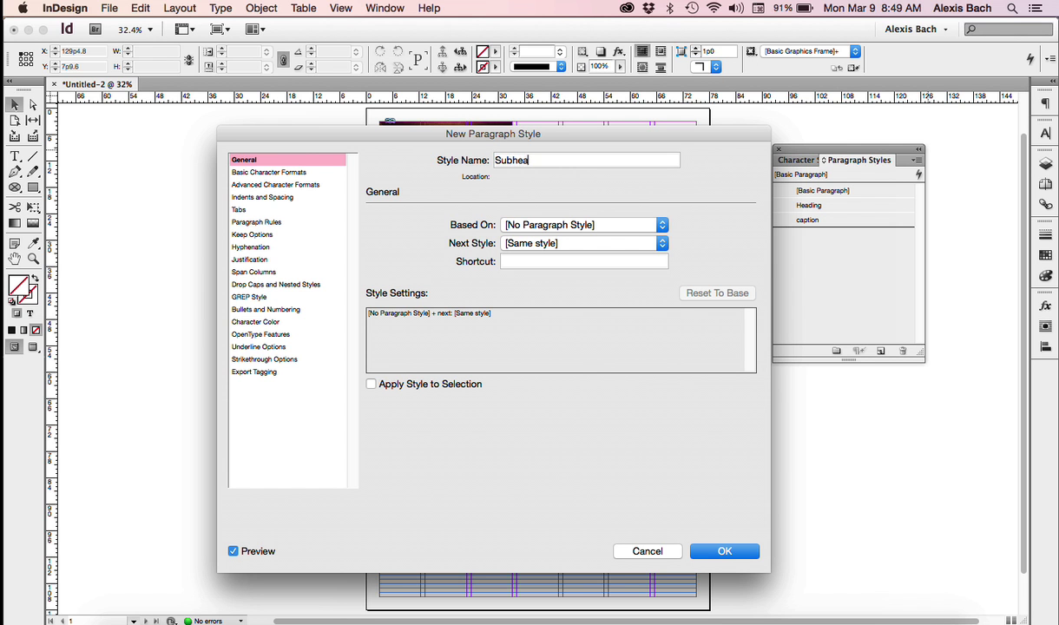
type("d")
left_click(651, 227)
left_click(569, 270)
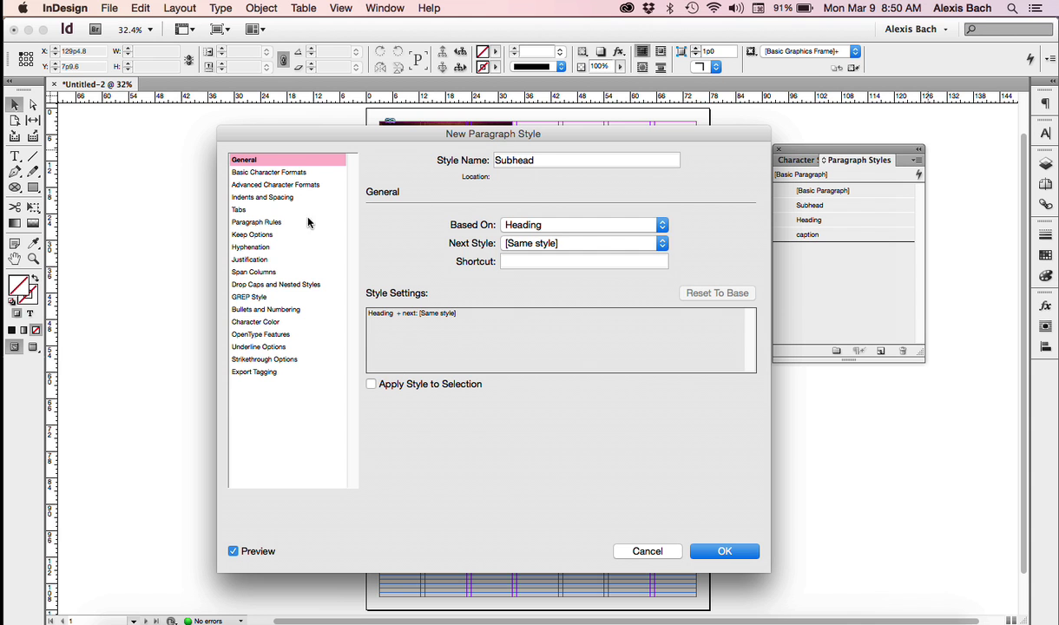
Set Subhead to Regular weight at 20 pt with 24 pt leading.
left_click(294, 172)
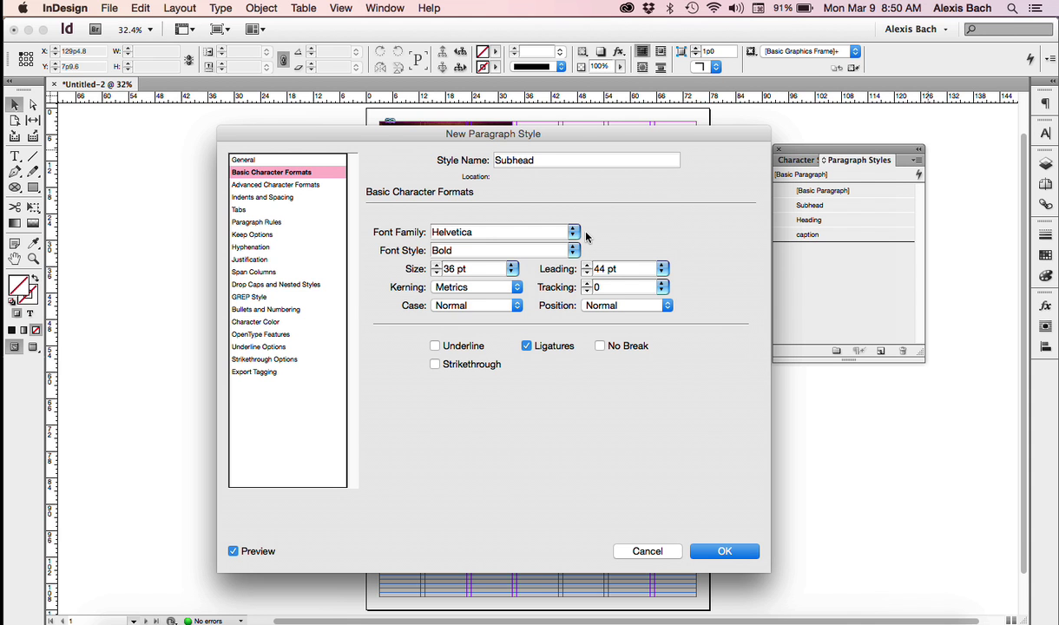
left_click(546, 247)
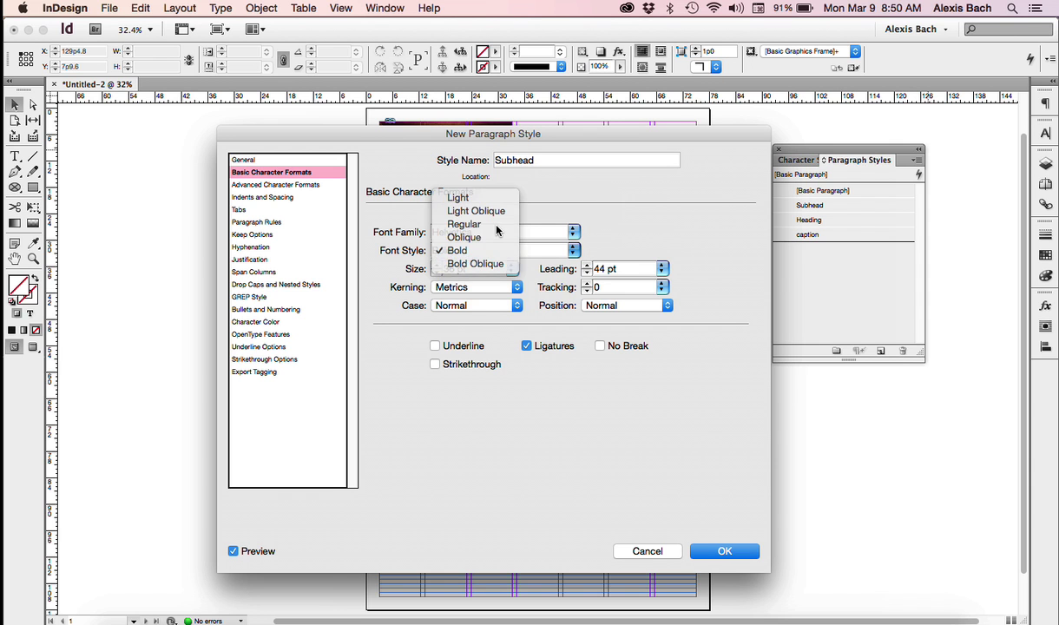
left_click(474, 223)
left_click(513, 269)
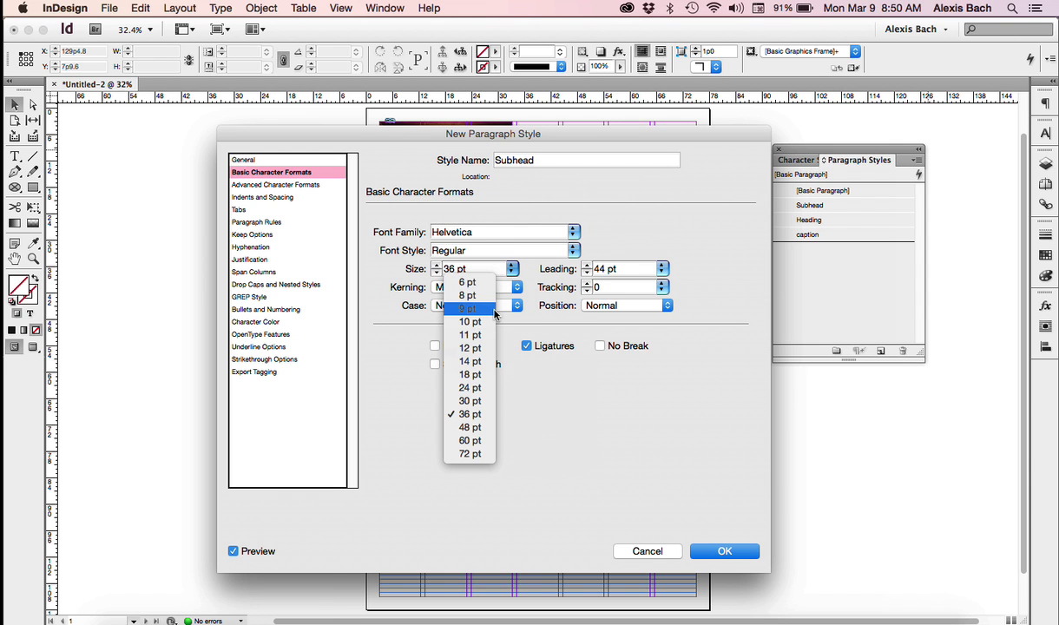
left_click(469, 374)
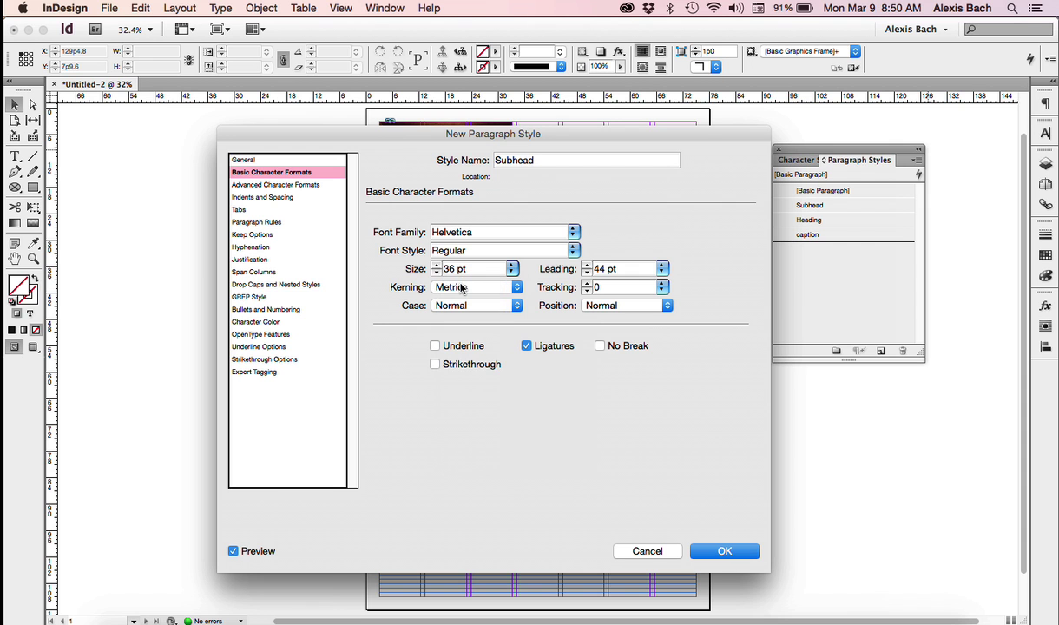
left_click(436, 265)
left_click(436, 265)
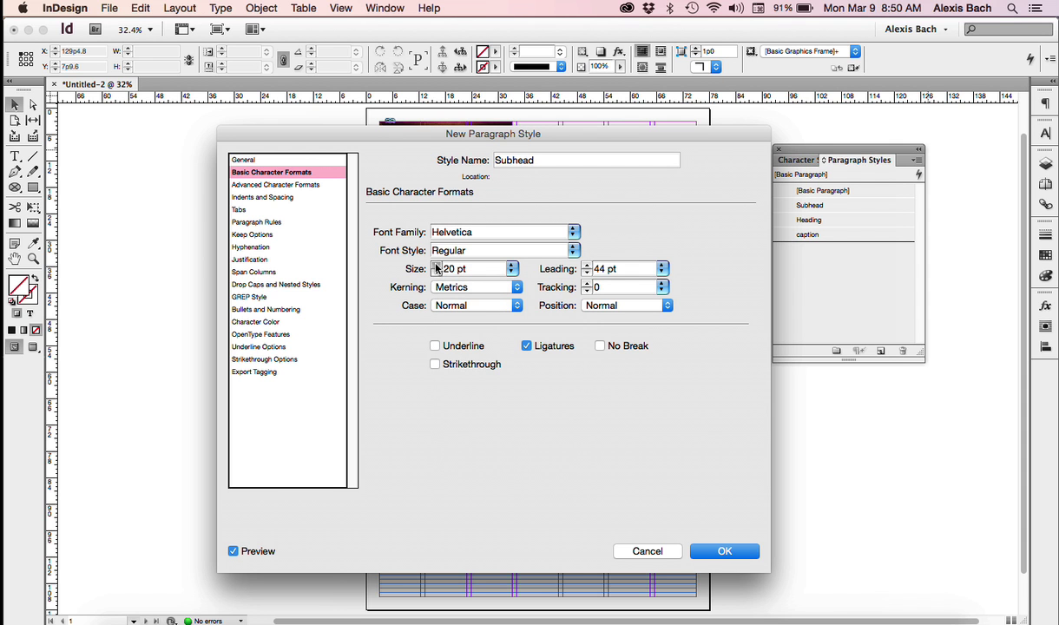
left_click(662, 269)
left_click(619, 401)
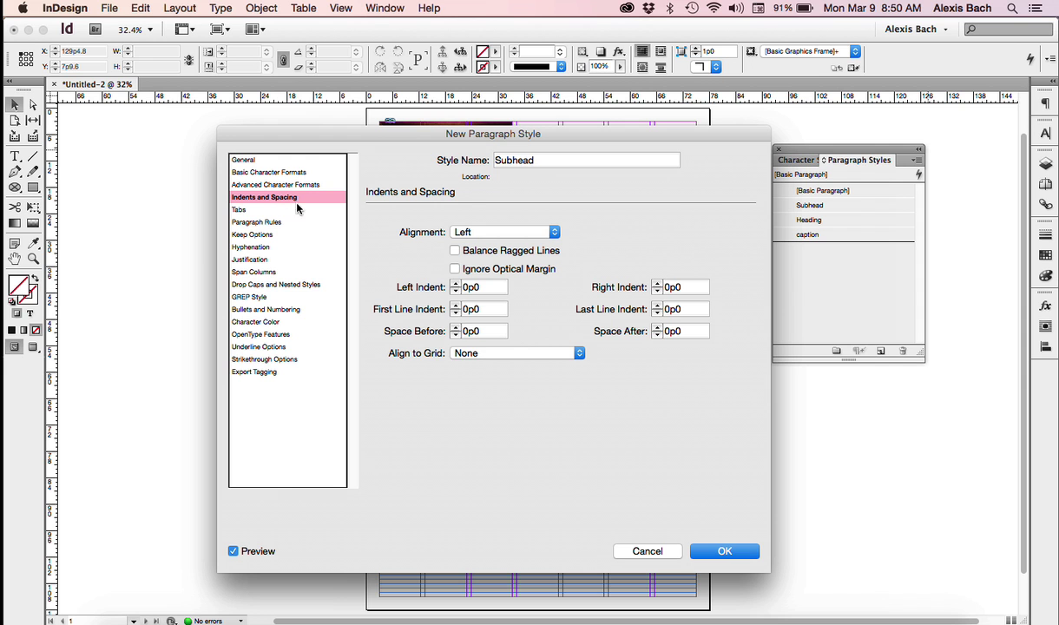
Align all Subhead lines to the baseline grid, save it, and reselect [Basic Paragraph].
left_click(461, 352)
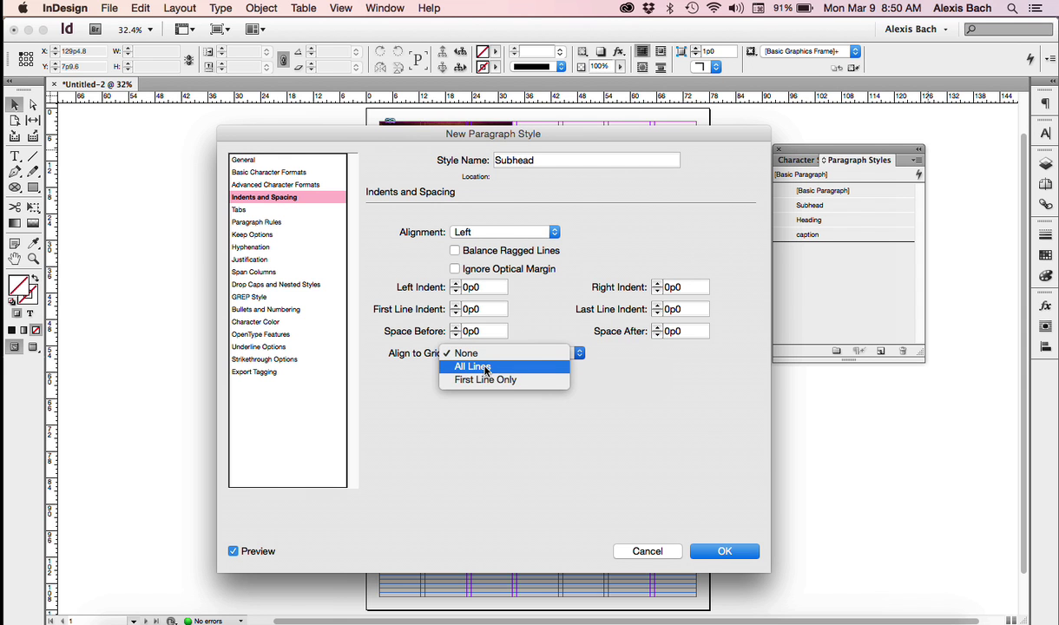
left_click(486, 368)
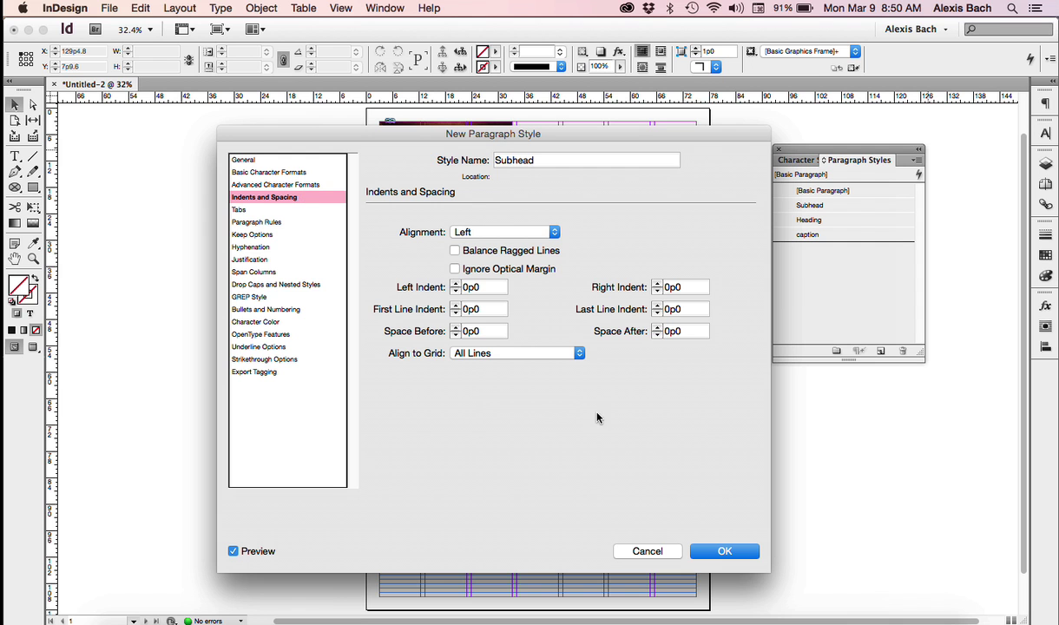
left_click(725, 551)
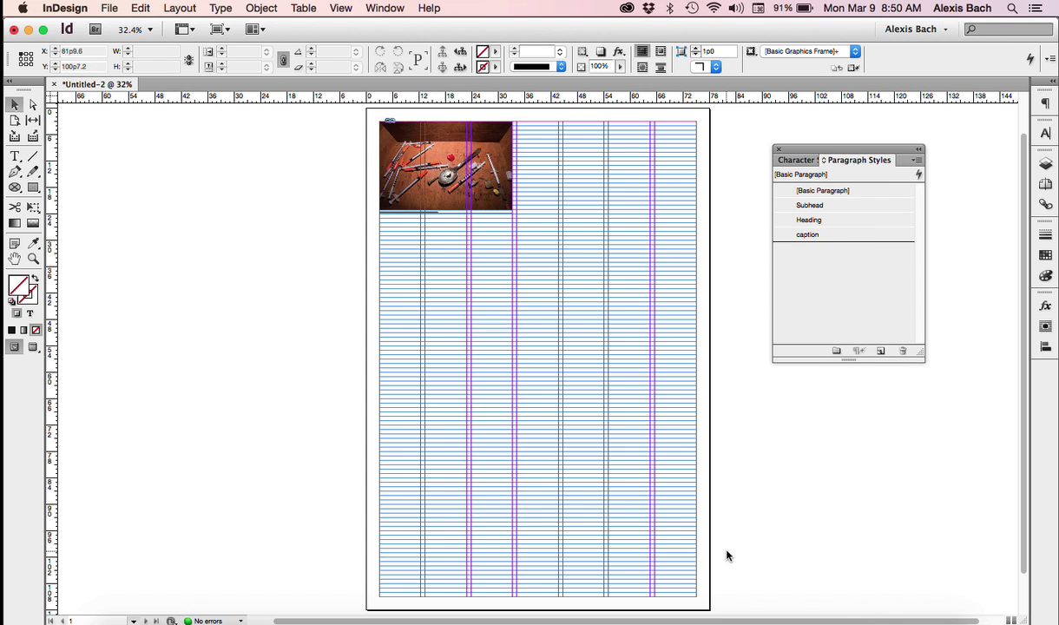
left_click(874, 190)
Start a new paragraph style named Body Copy in Palatino at 10 pt.
left_click(915, 160)
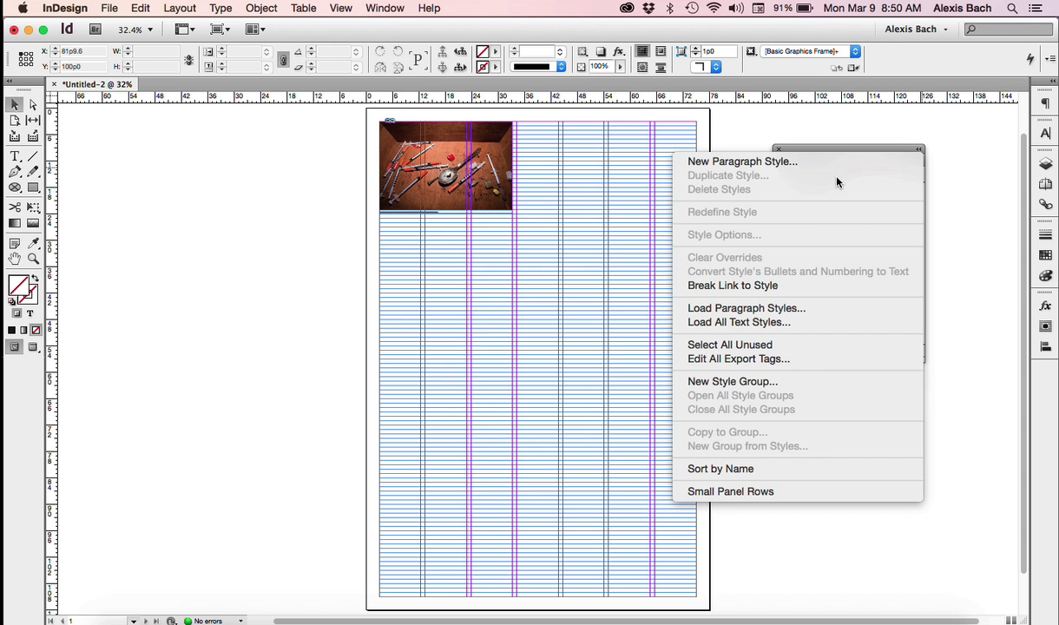
left_click(697, 160)
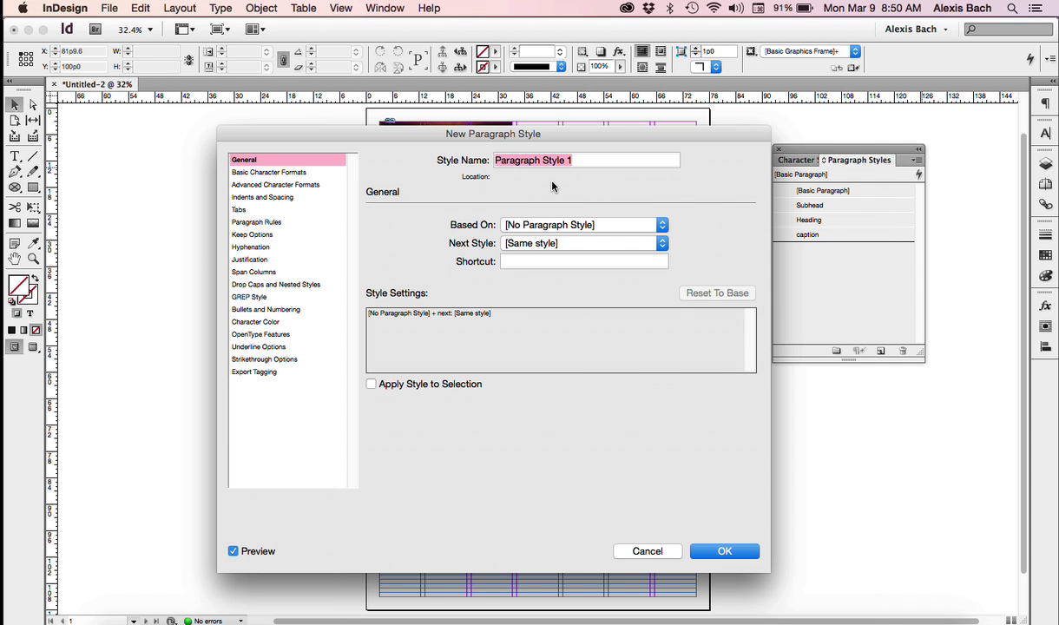
type("Body Copy")
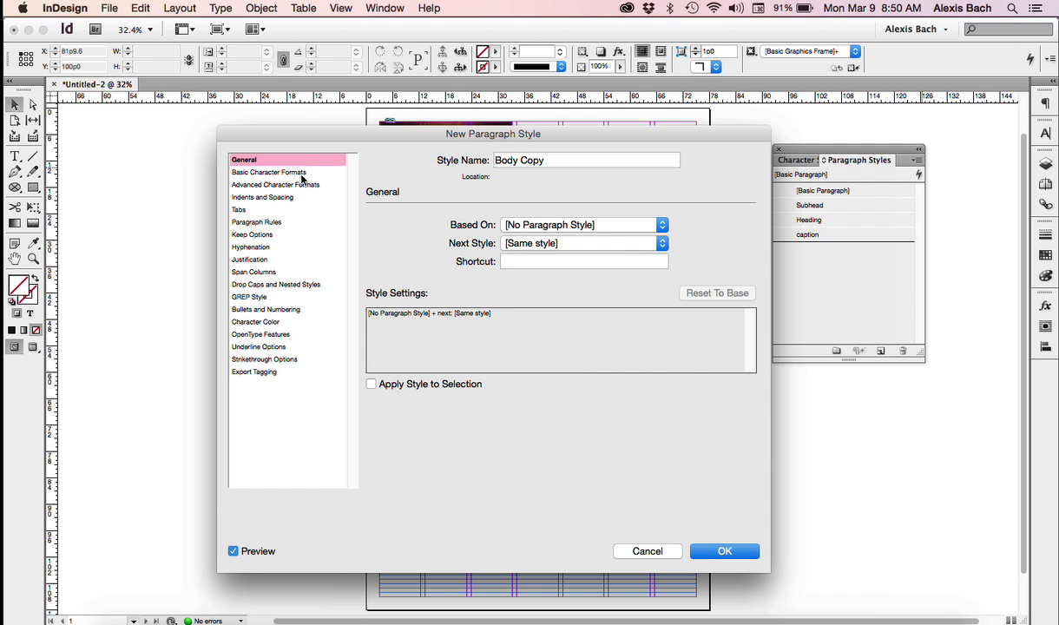
left_click(284, 172)
triple_click(467, 232)
type("Palatino")
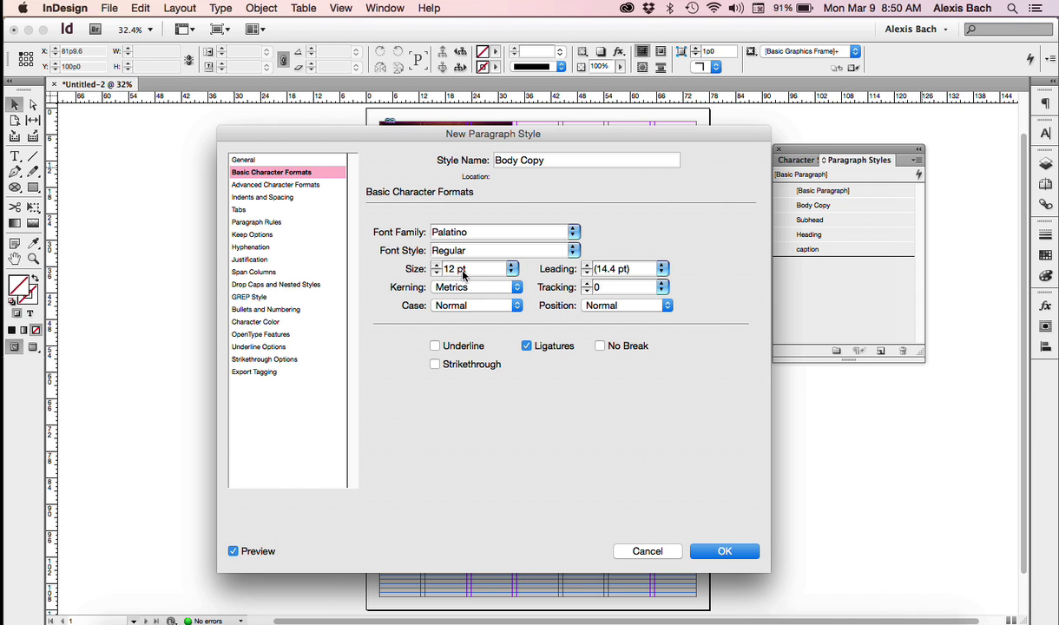
left_click(436, 273)
left_click(436, 272)
Make Body Copy left-justified with a 1p0 first-line indent, aligning all lines to the grid.
left_click(283, 197)
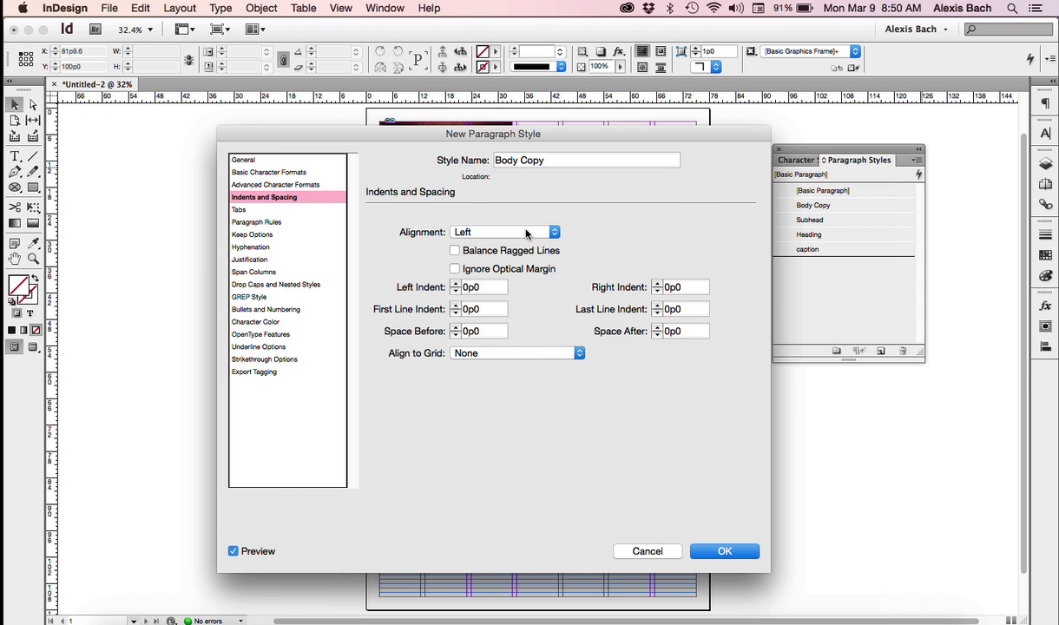
left_click(502, 232)
left_click(504, 273)
left_click(468, 310)
key("BackSpace")
type("1")
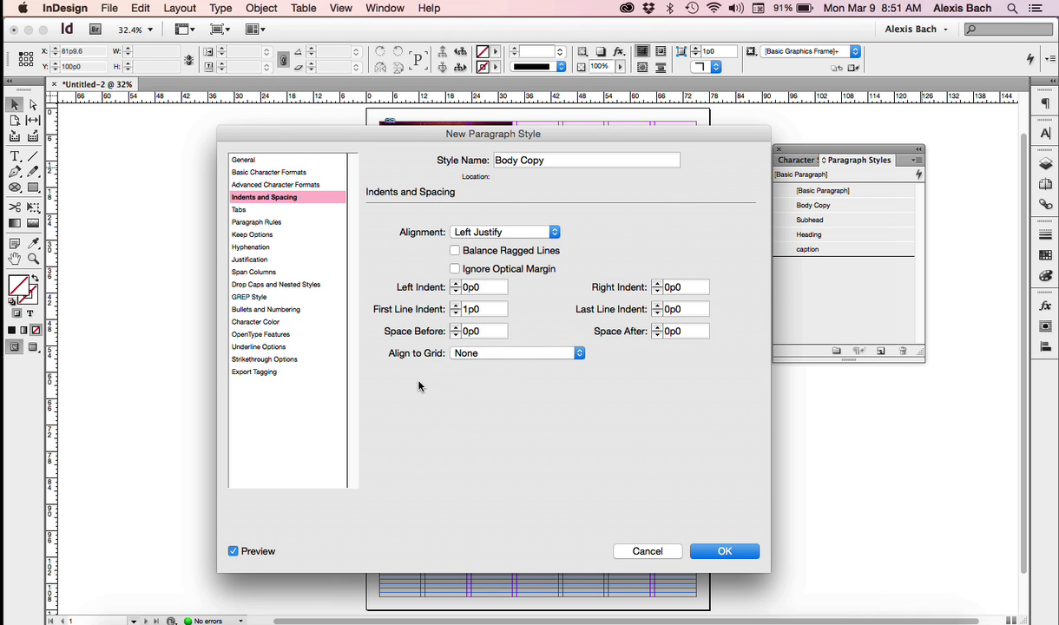
left_click(469, 352)
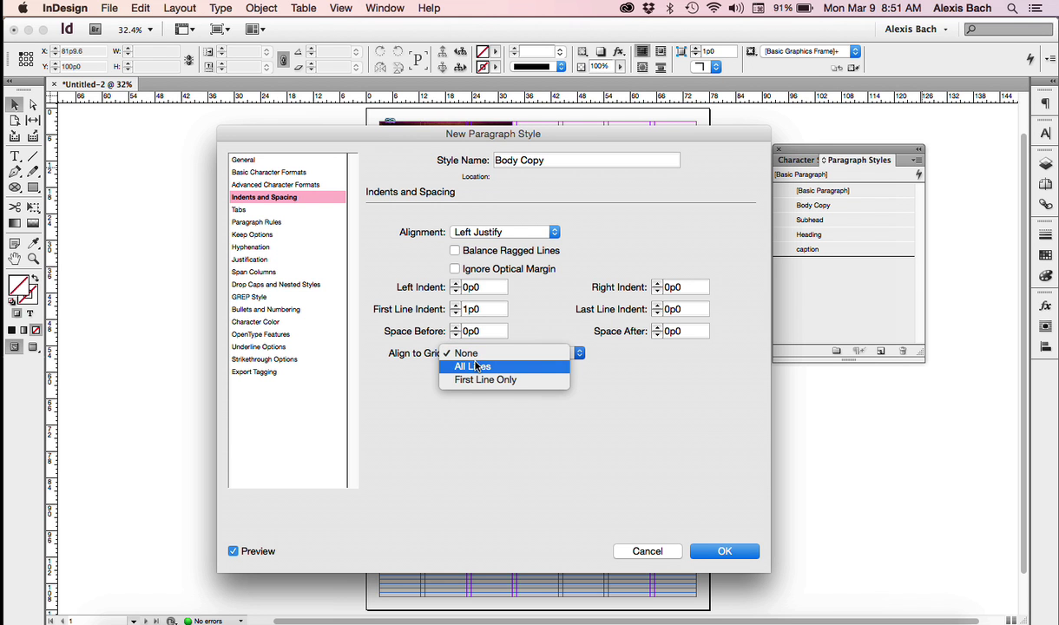
left_click(475, 366)
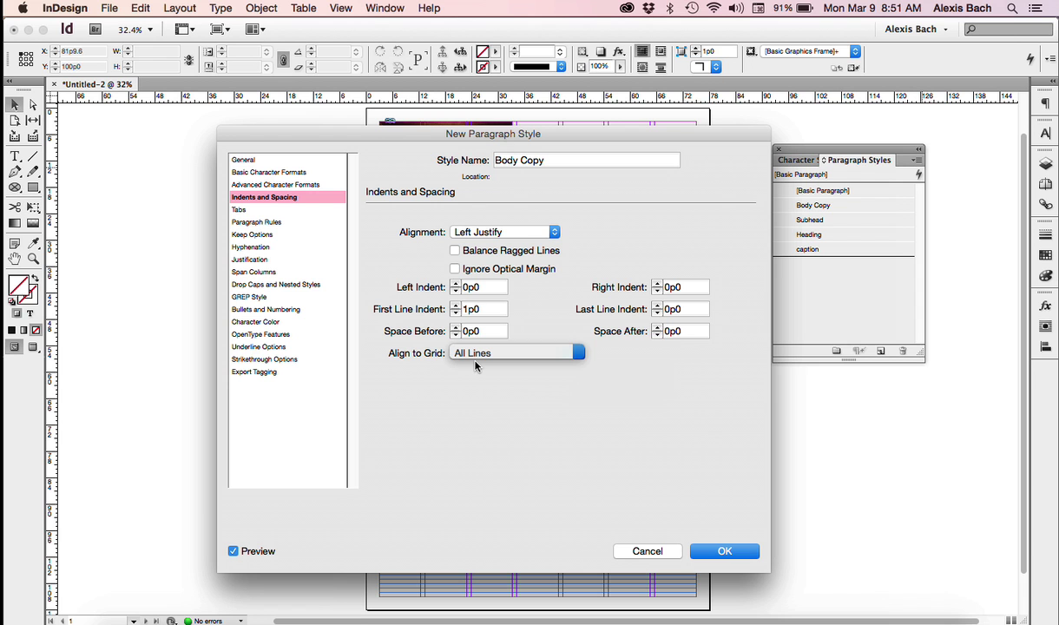
Set Body Copy letter spacing to -3/0/3% and glyph scaling to 97%, then save it.
left_click(258, 260)
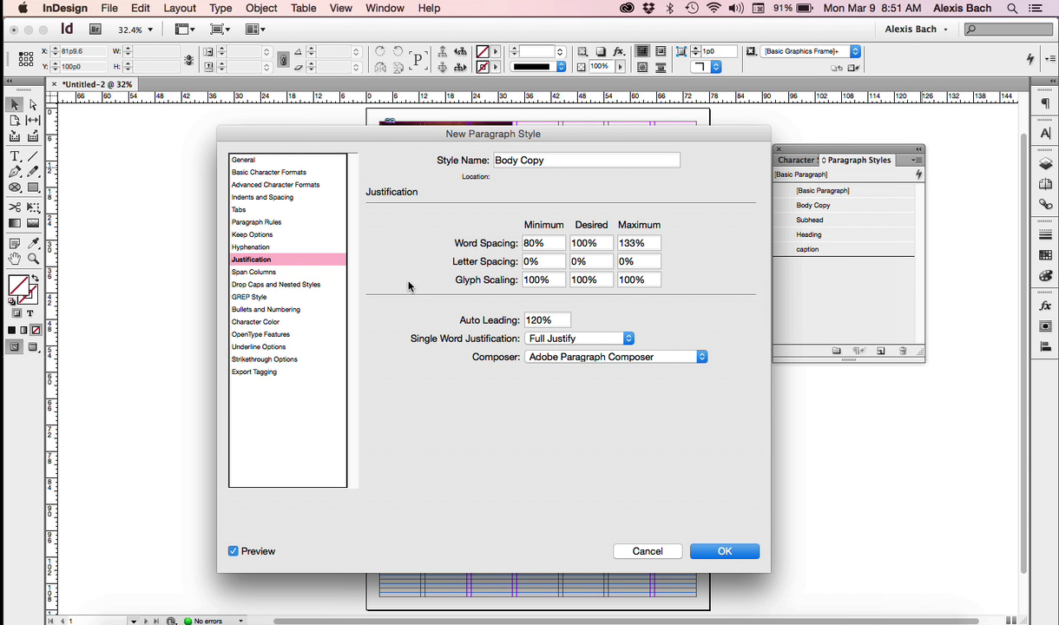
double_click(531, 262)
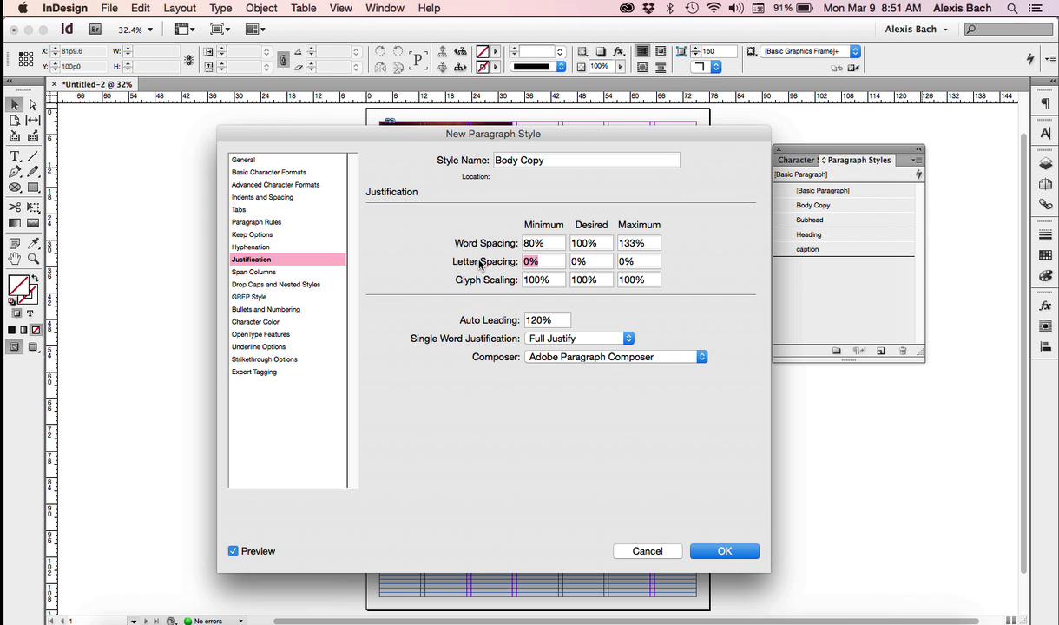
type("-3")
key("Tab")
key("Tab")
type("3")
key("Tab")
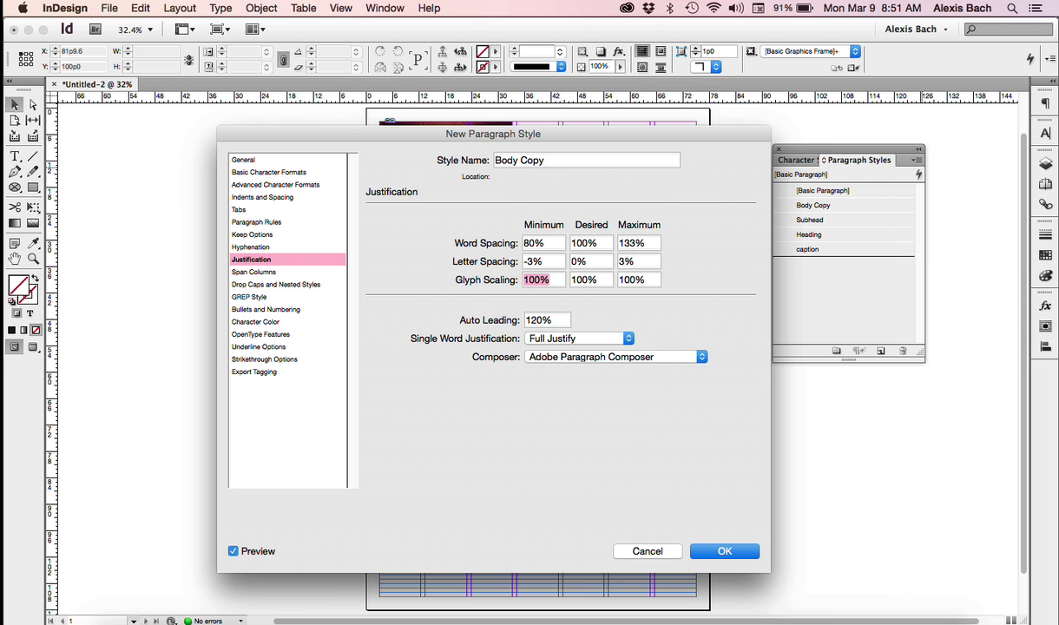
type("97")
key("Tab")
key("Tab")
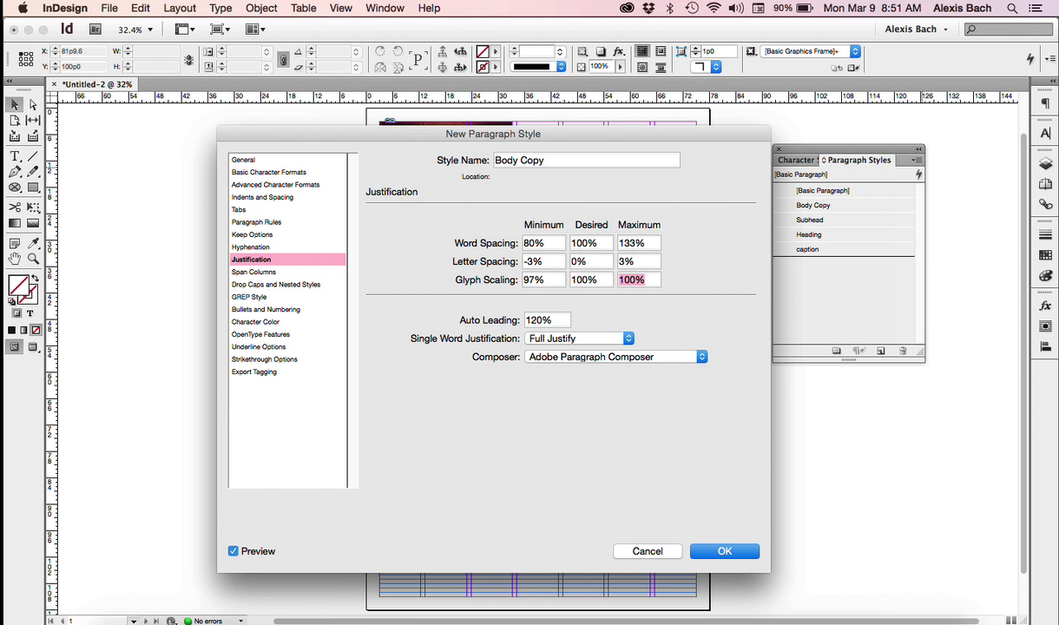
type("1")
left_click(725, 552)
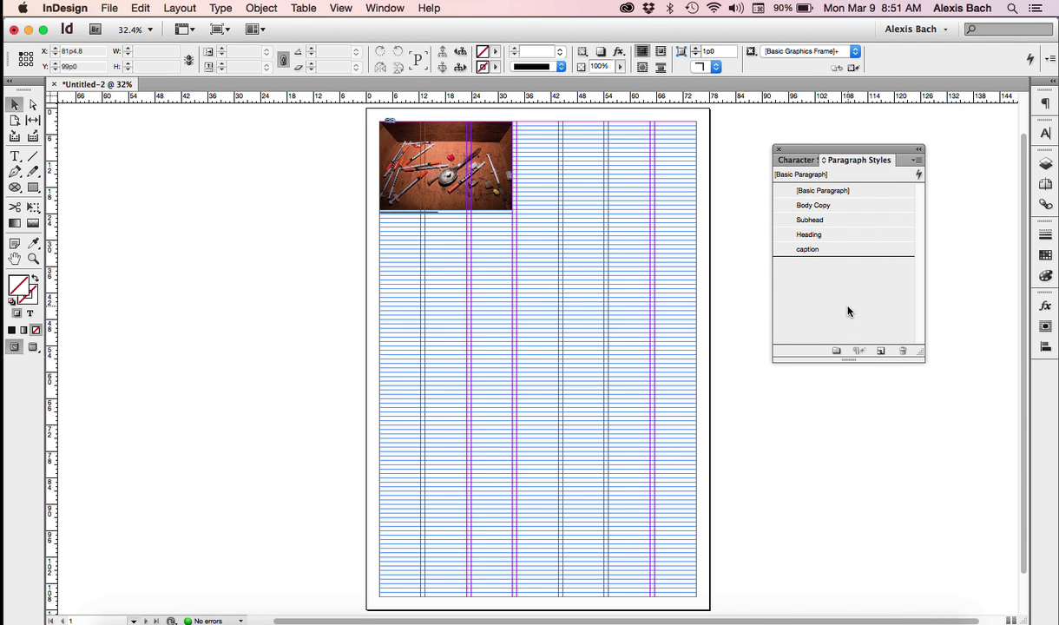
Review the Body Copy style's settings and close them unchanged.
double_click(858, 206)
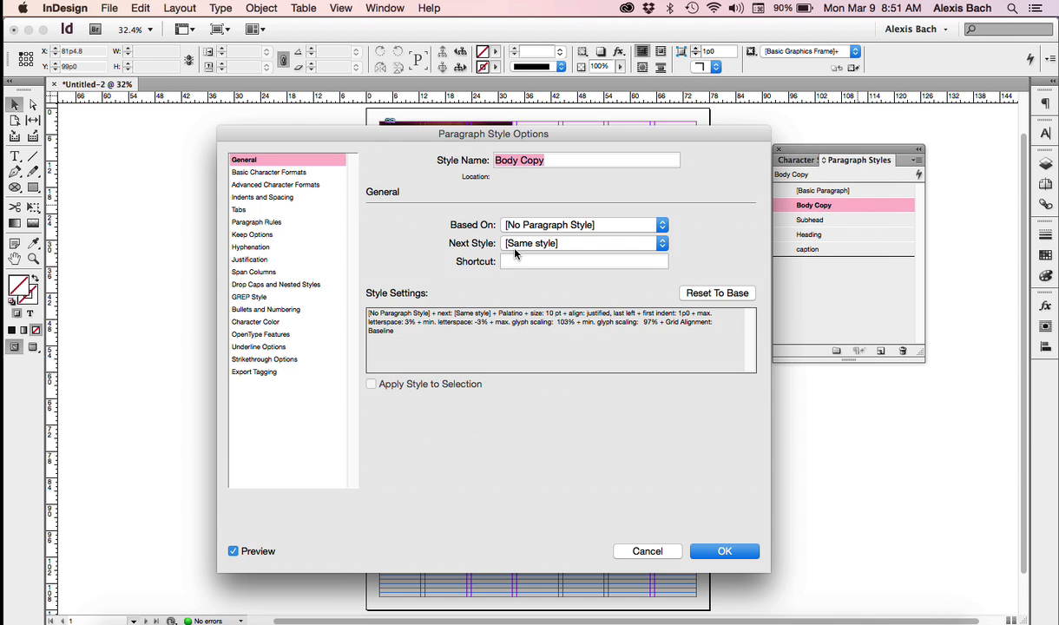
left_click(300, 173)
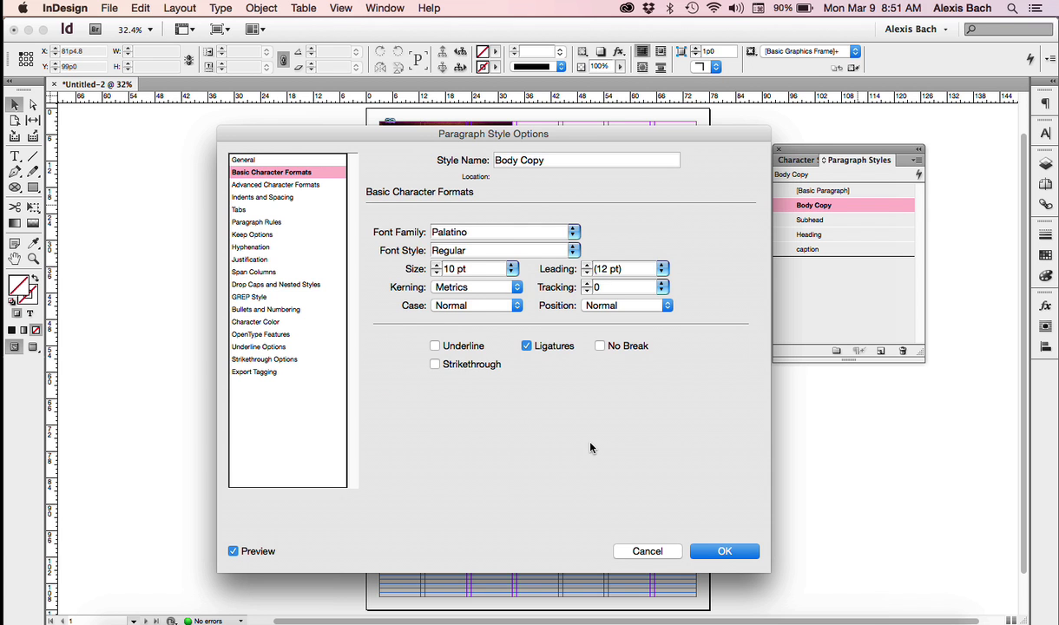
key("Return")
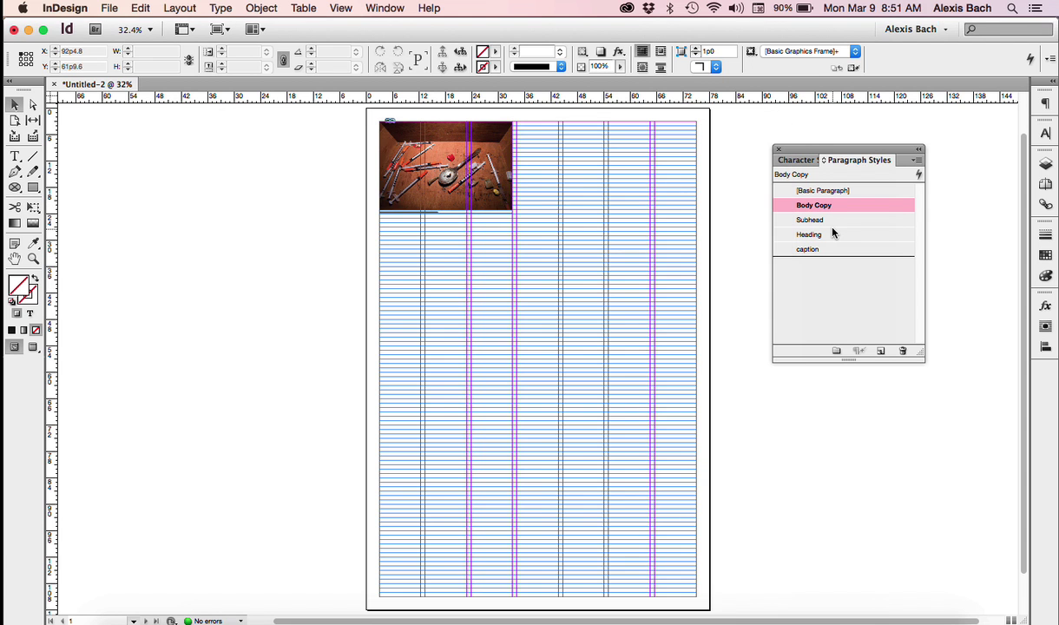
left_click(830, 222)
left_click(838, 282)
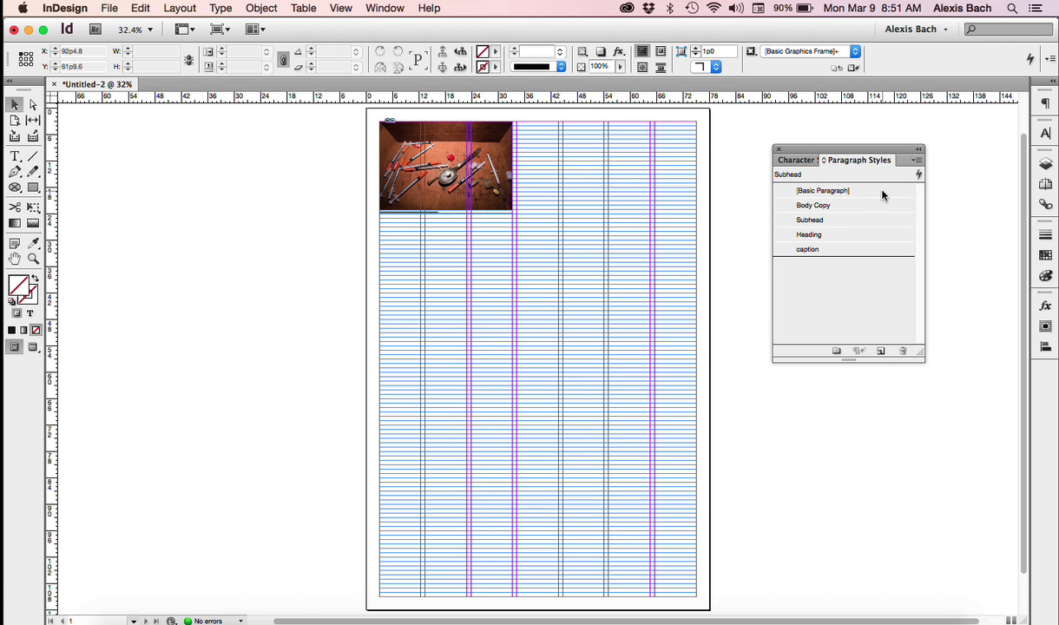
Start a new paragraph style named By Line, based on Body Copy.
left_click(916, 163)
left_click(781, 160)
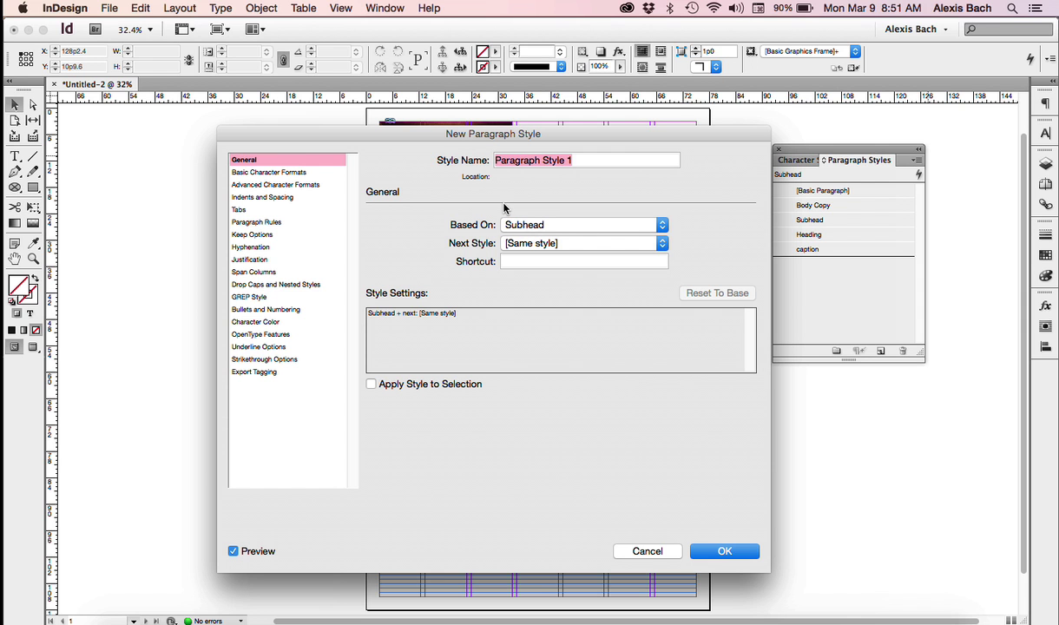
left_click(586, 225)
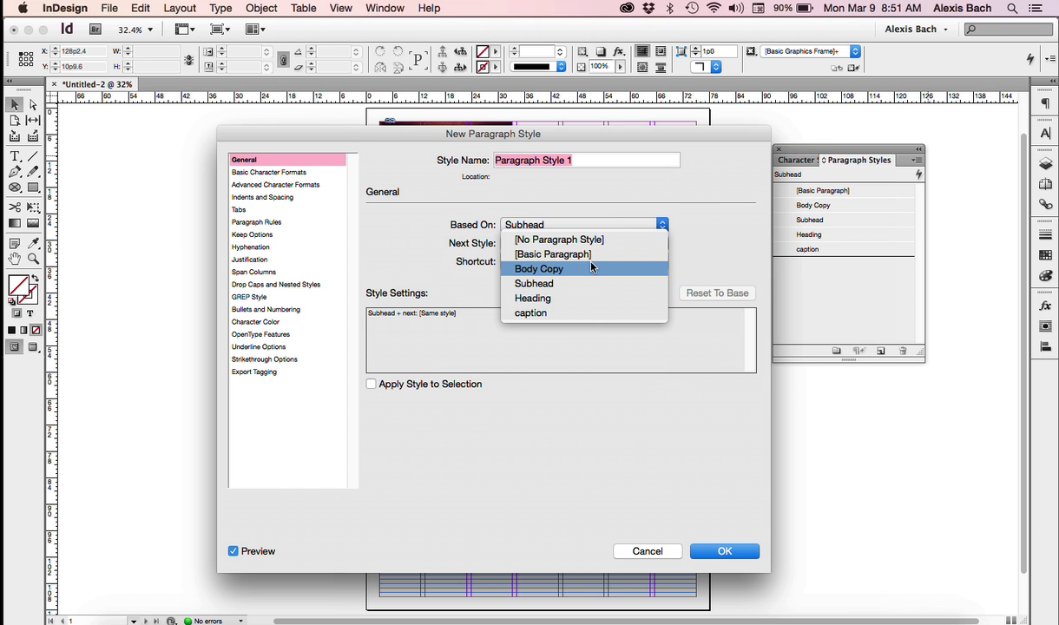
left_click(556, 269)
type("By")
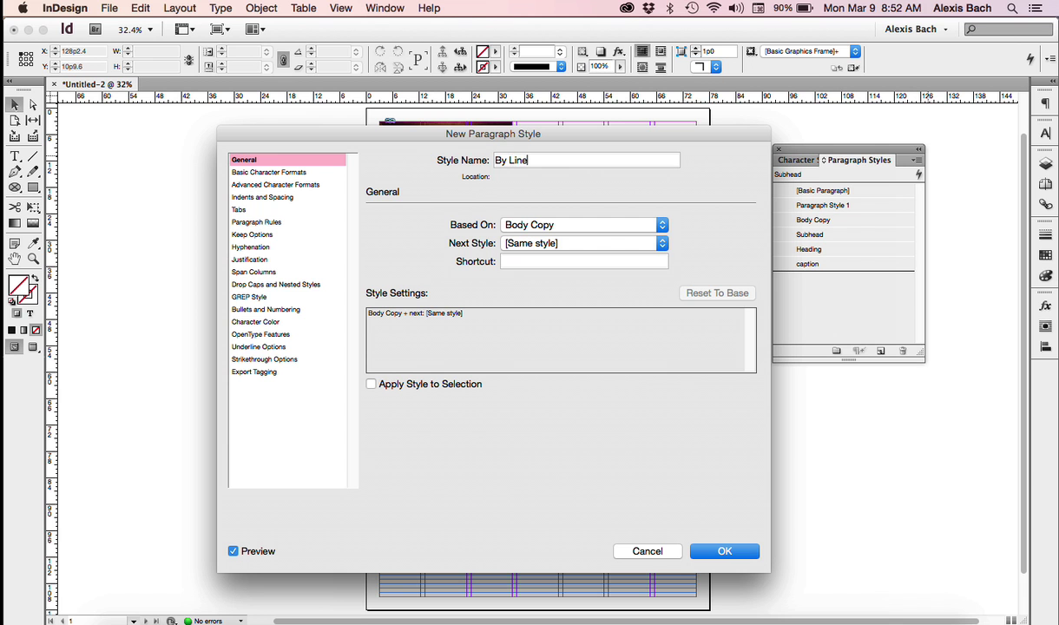
type(" Line")
Set By Line to Italic with a 0p0 first-line indent and save it.
left_click(272, 170)
left_click(555, 247)
left_click(483, 276)
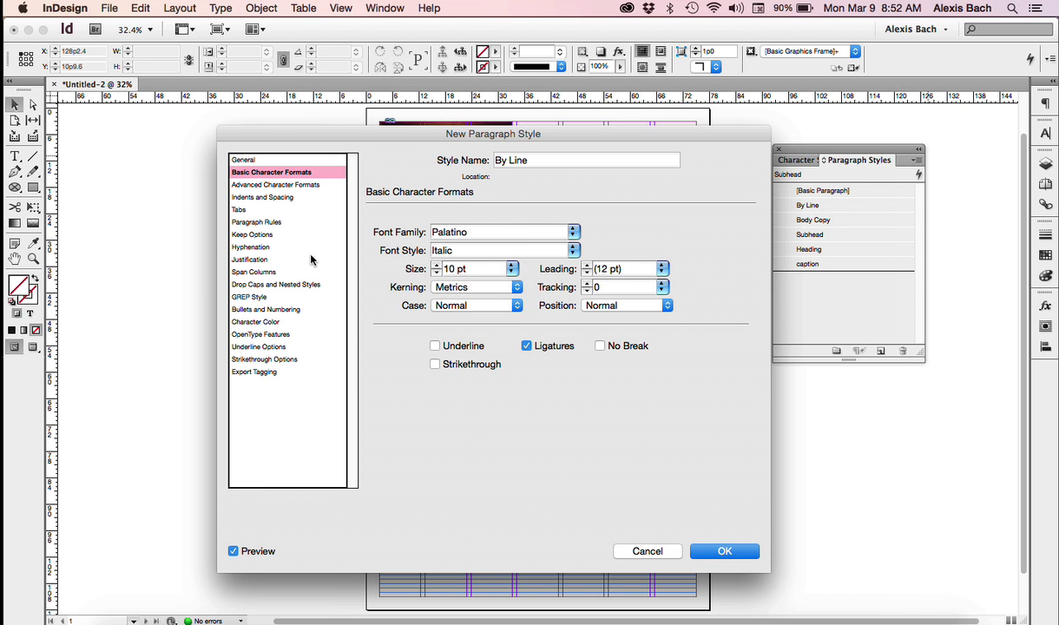
left_click(276, 197)
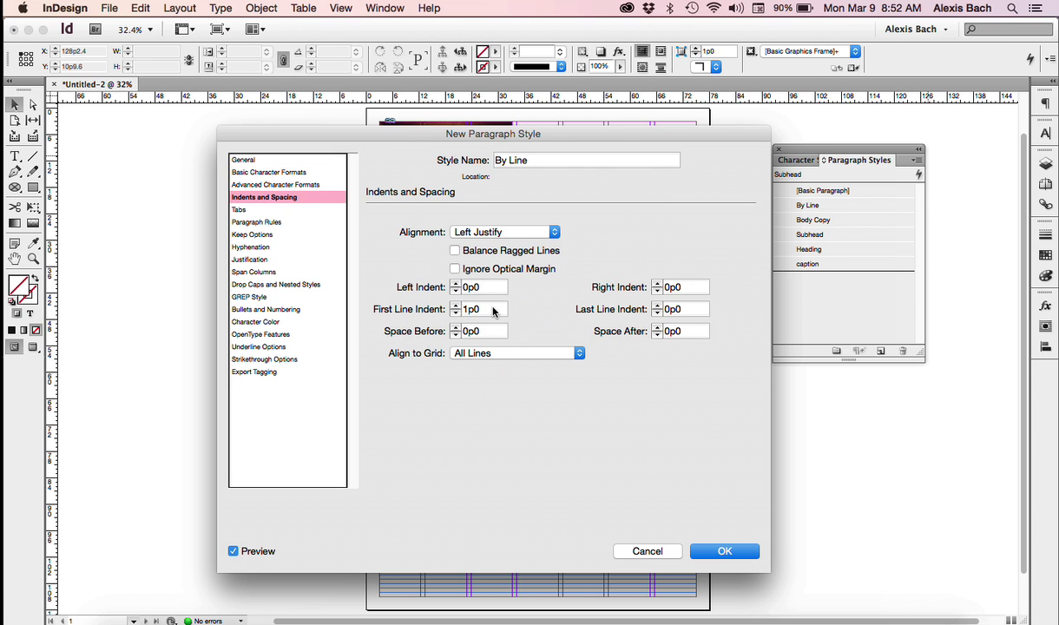
left_click_drag(477, 309, 369, 303)
type("0")
key("Tab")
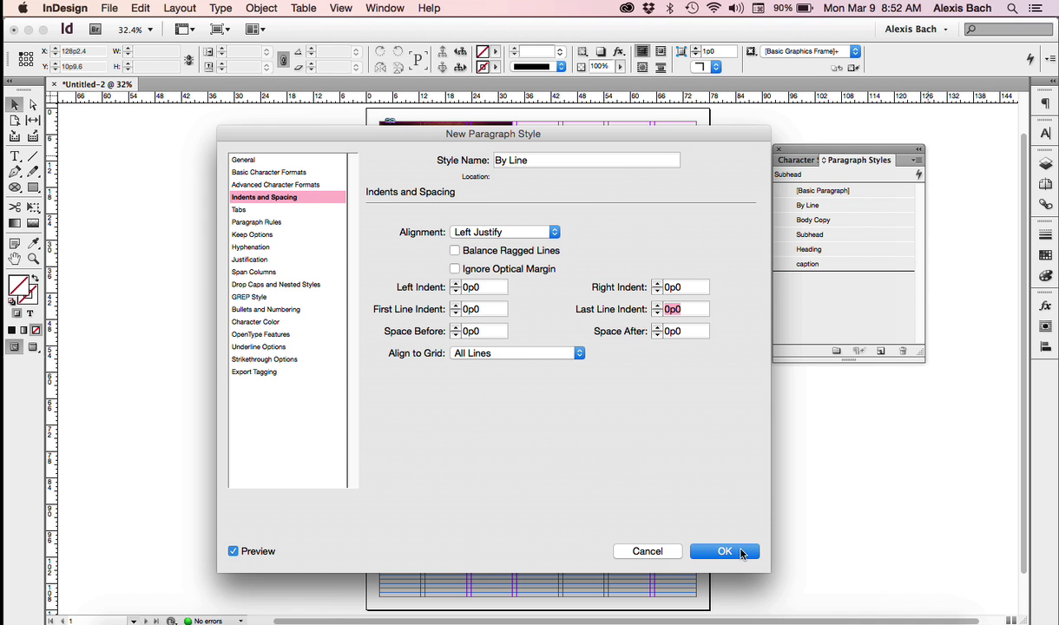
left_click(741, 552)
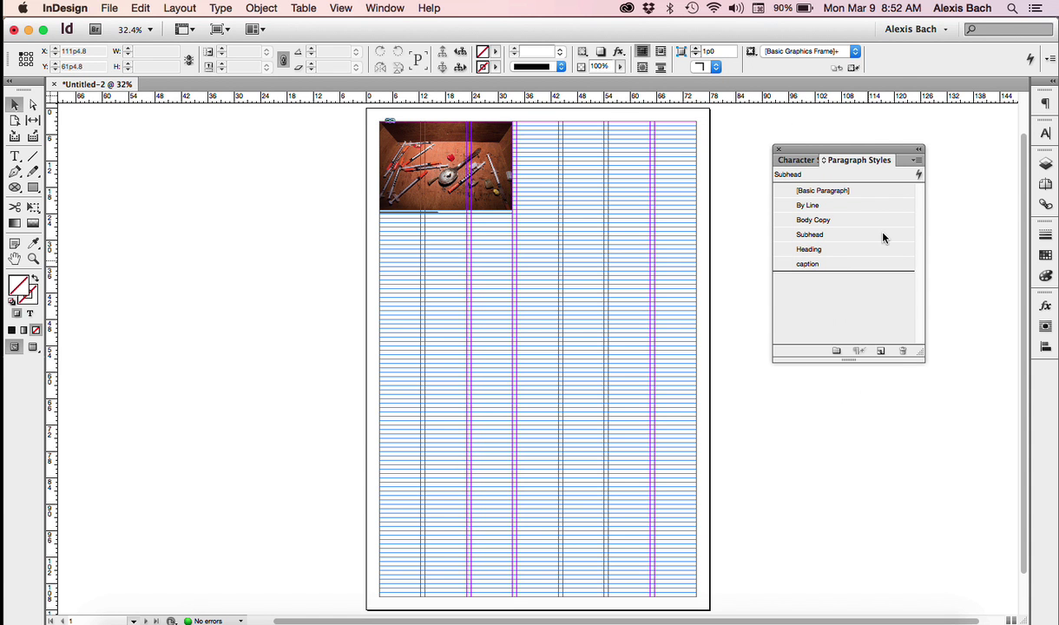
Start a new paragraph style named First Paragraph, based on Body Copy.
left_click(917, 160)
left_click(761, 164)
type("firs")
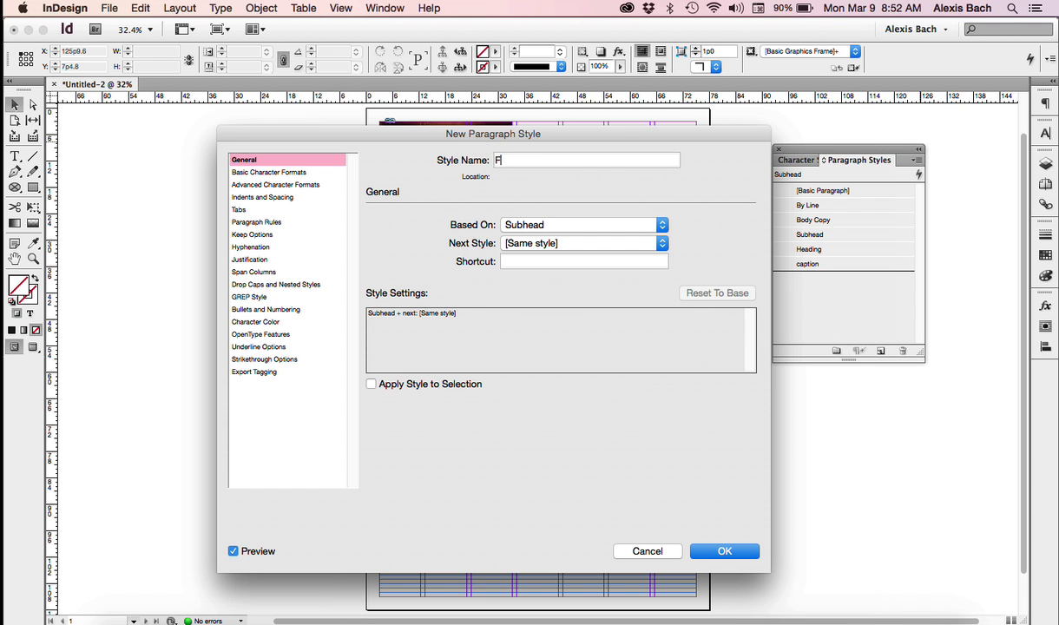
type("t Paragraph")
left_click(566, 225)
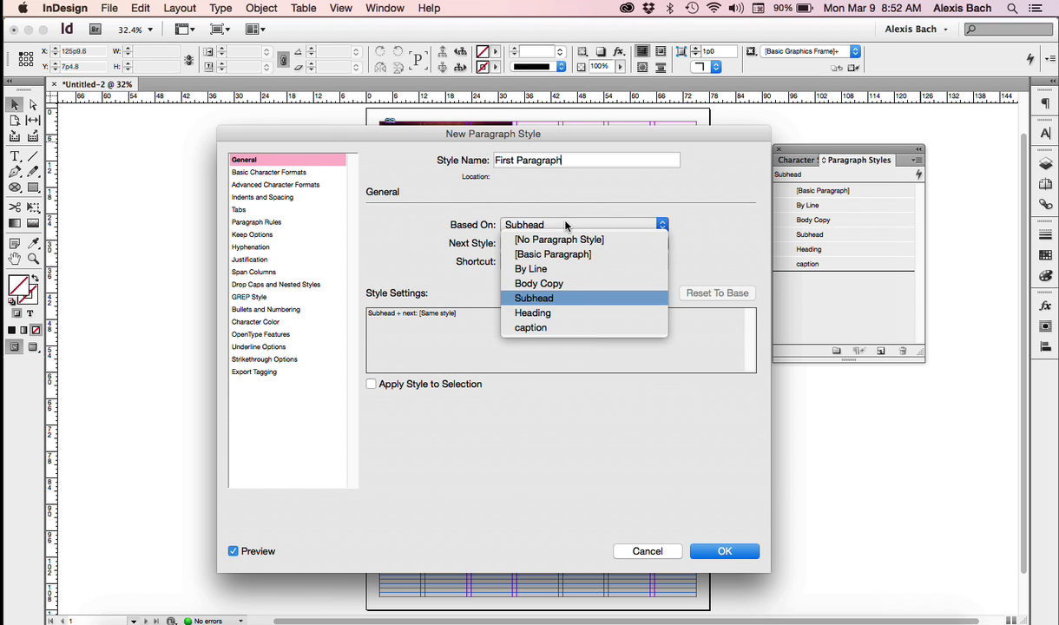
left_click(569, 284)
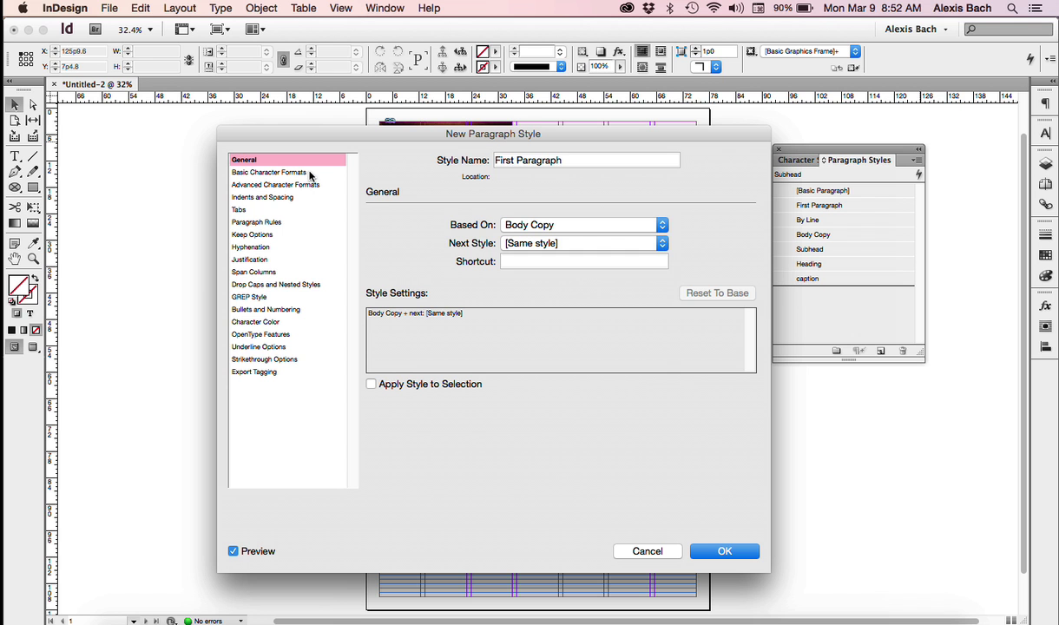
Set First Paragraph's first-line indent to 0, confirm Palatino 10 pt, and save it.
left_click(298, 199)
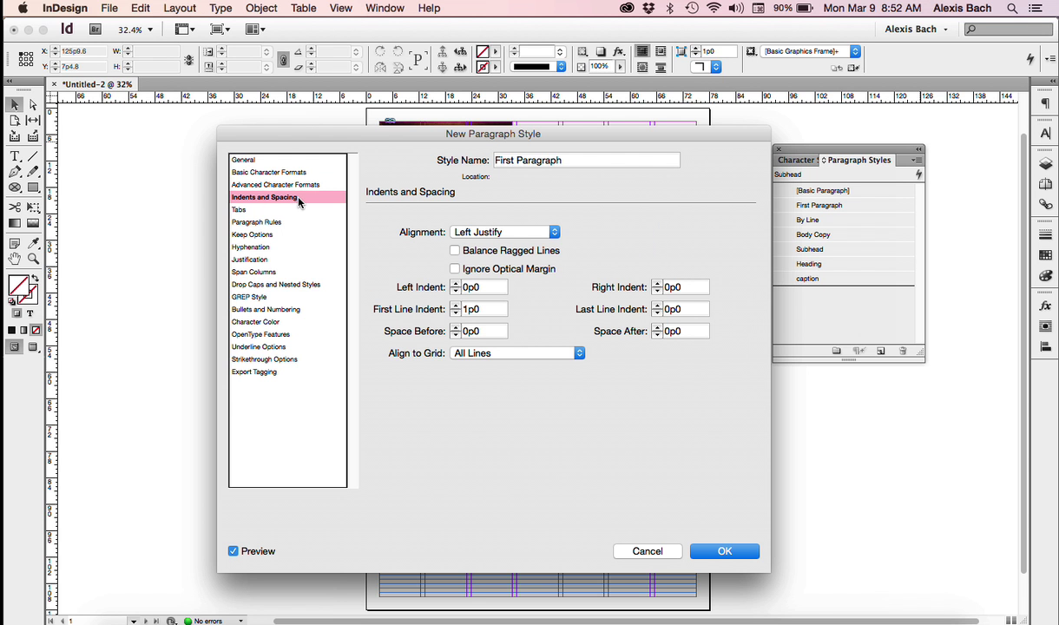
double_click(470, 307)
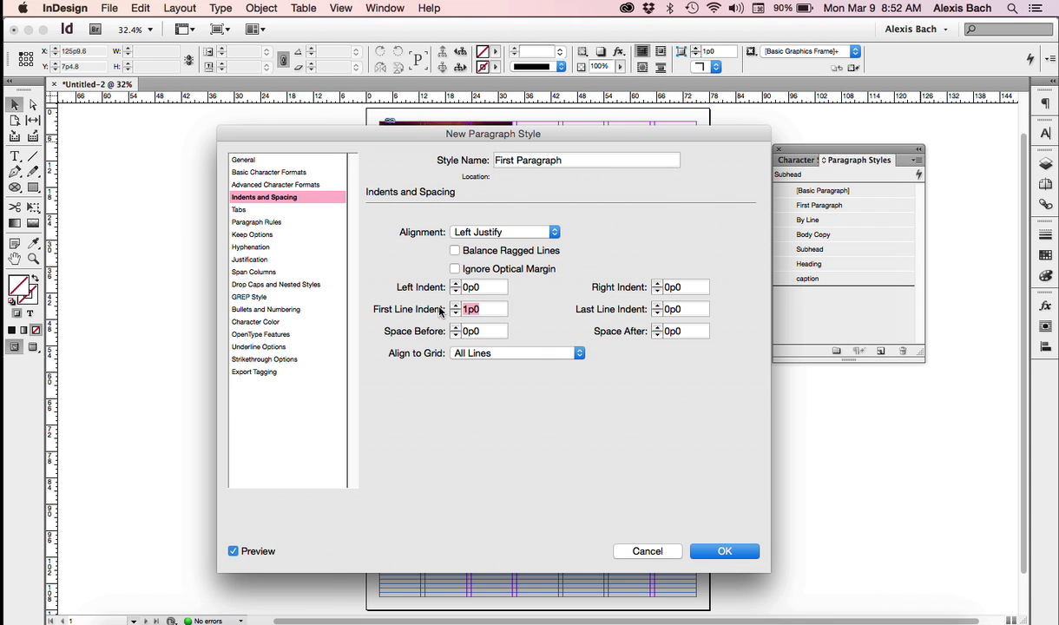
type("0")
key("Tab")
left_click(277, 260)
left_click(274, 184)
left_click(295, 171)
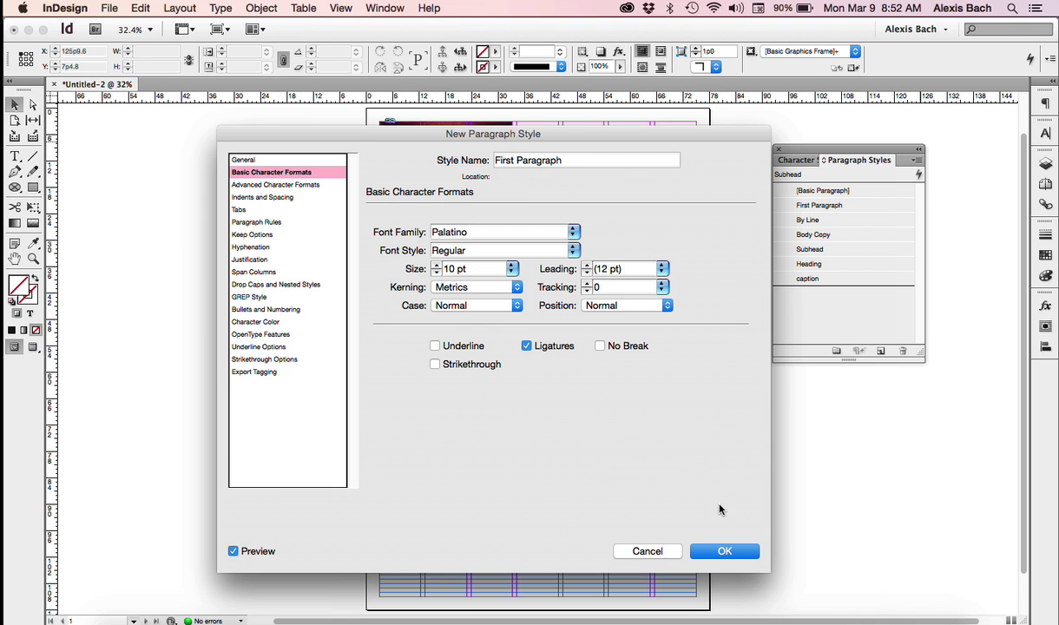
left_click(726, 555)
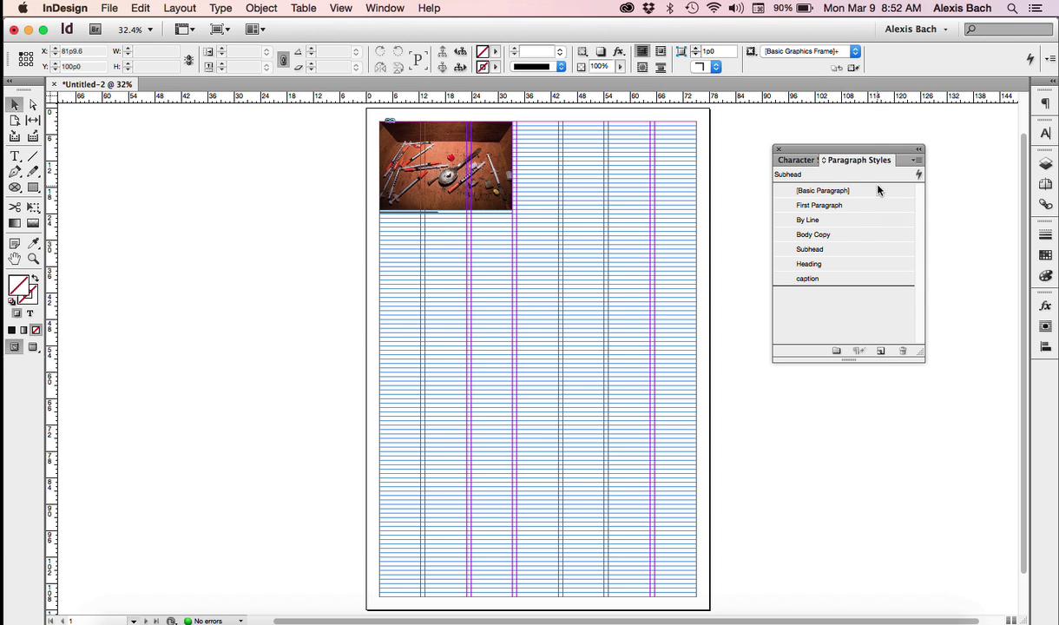
Select [Basic Paragraph] in the Paragraph Styles panel, then clear the panel selection.
left_click(876, 190)
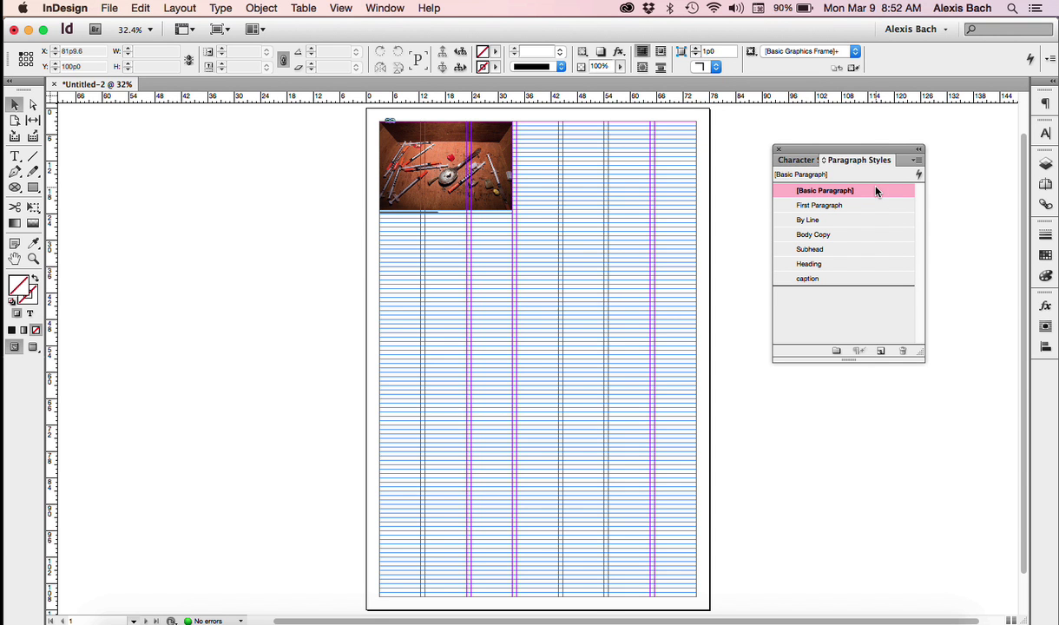
left_click(879, 323)
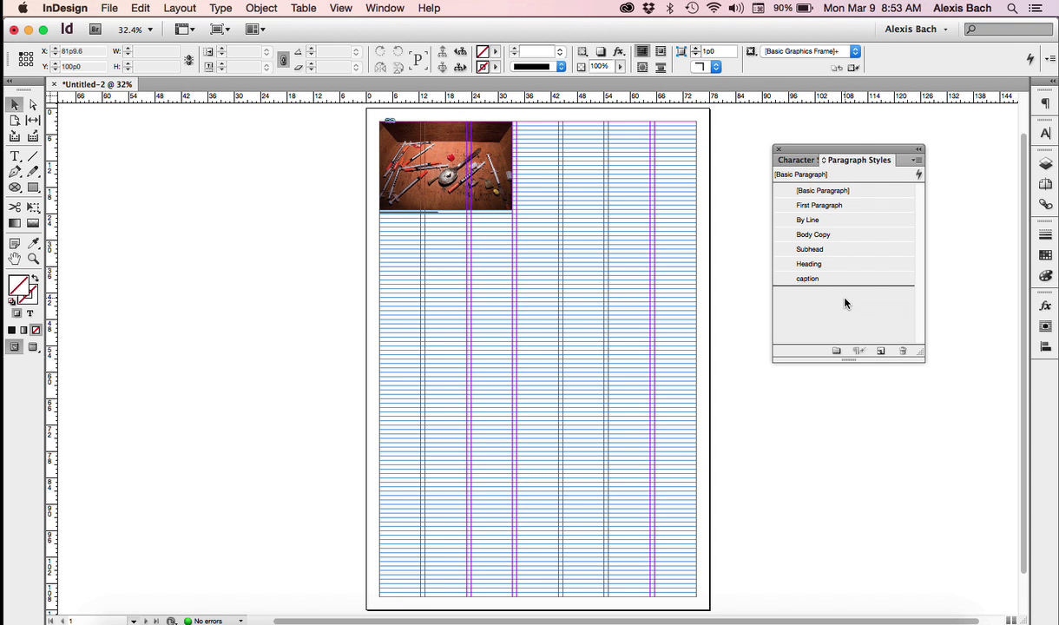
left_click(871, 191)
left_click(856, 316)
key("super+d")
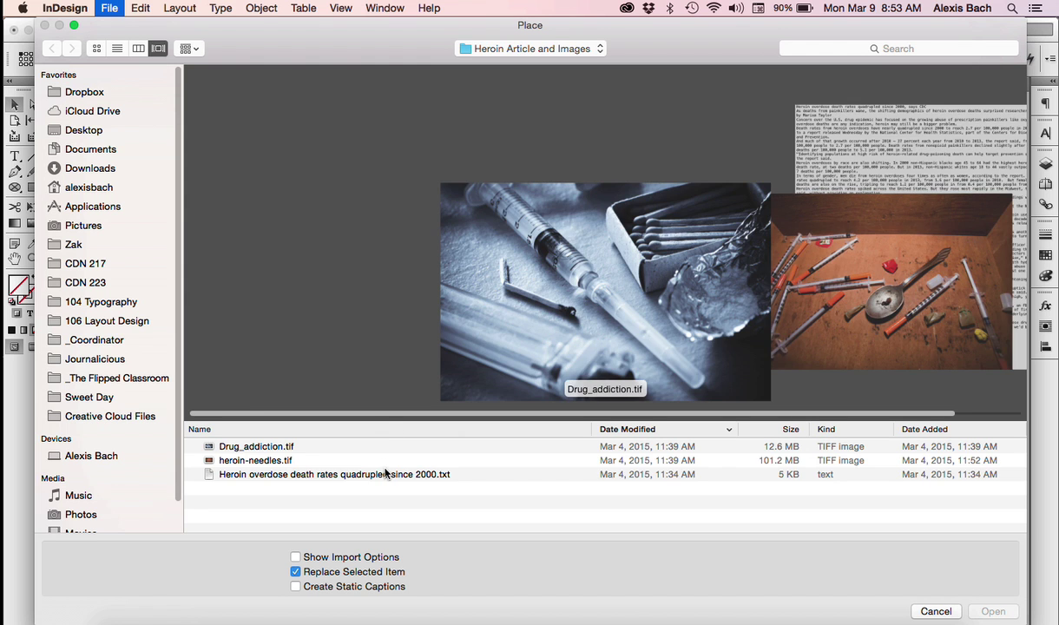
Place the Heroin overdose text file below the syringe photo and widen its frame to the photo's edge.
left_click(386, 474)
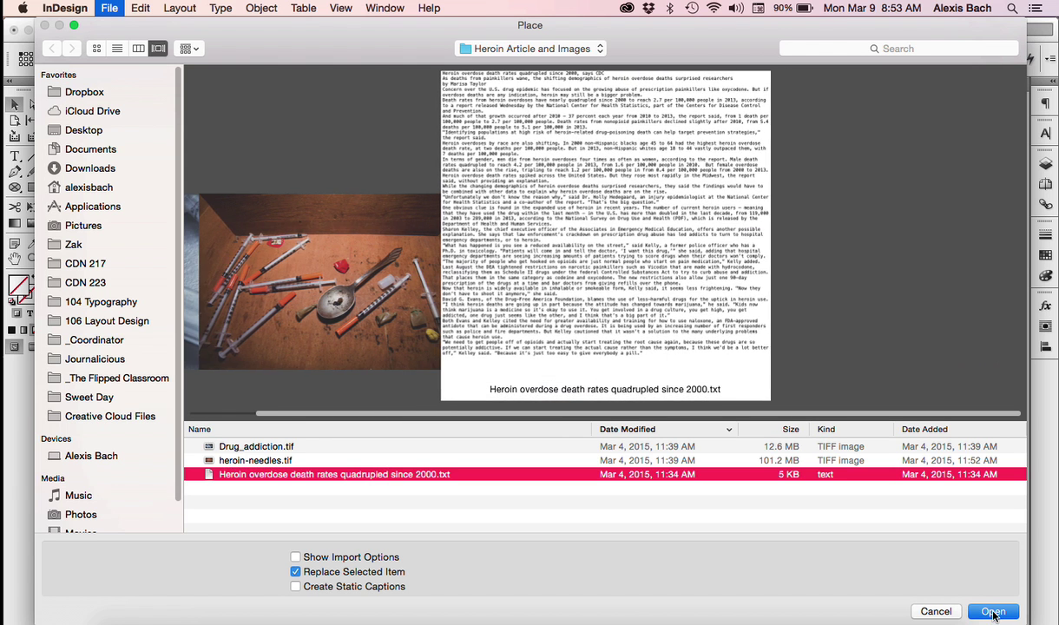
left_click(994, 612)
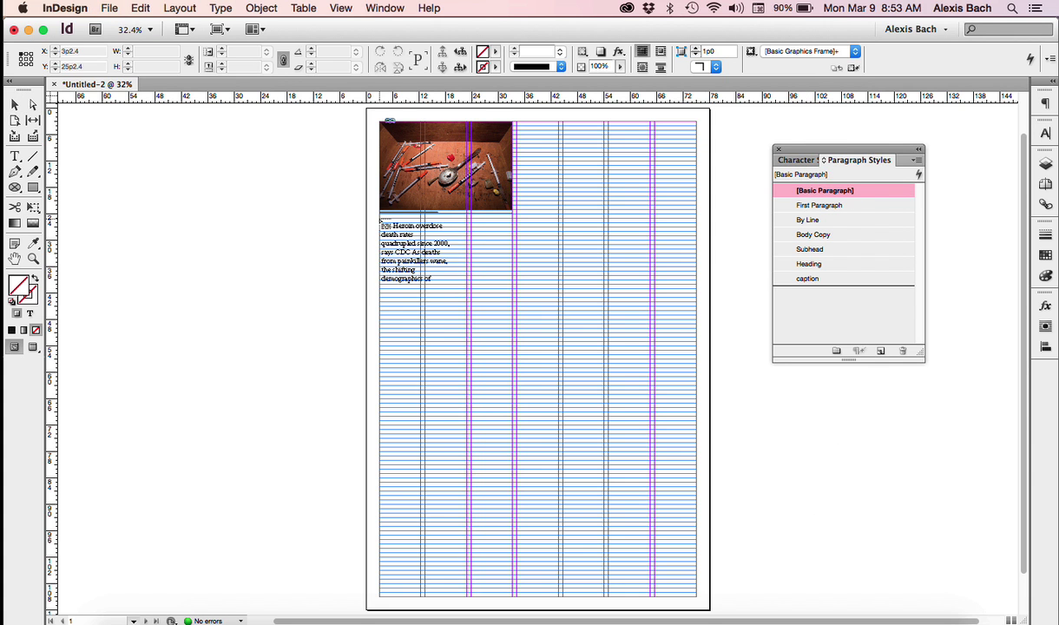
left_click(379, 219)
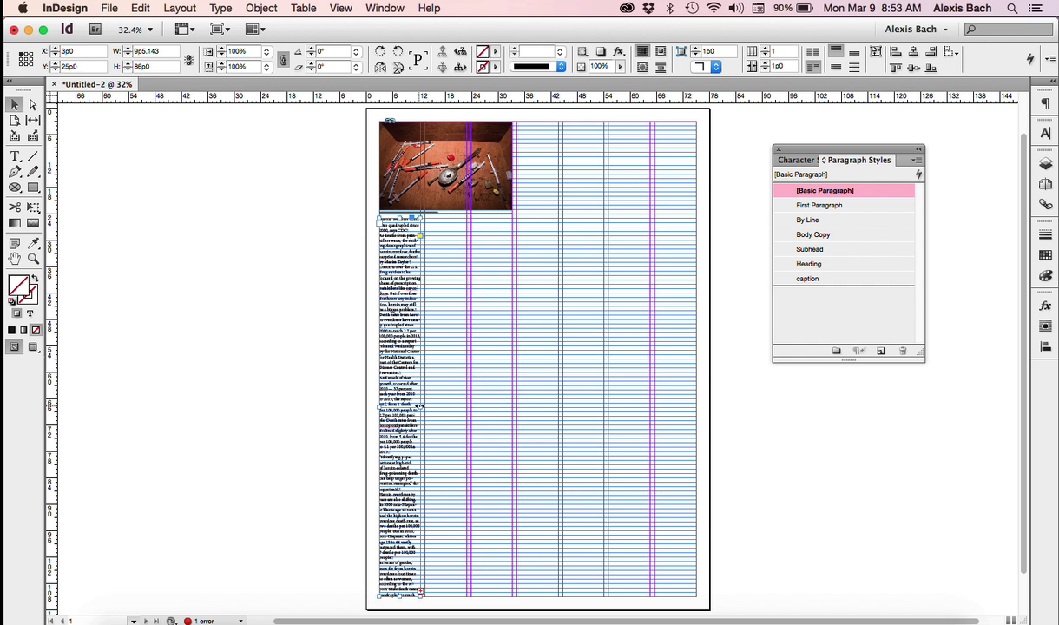
left_click_drag(419, 405, 514, 400)
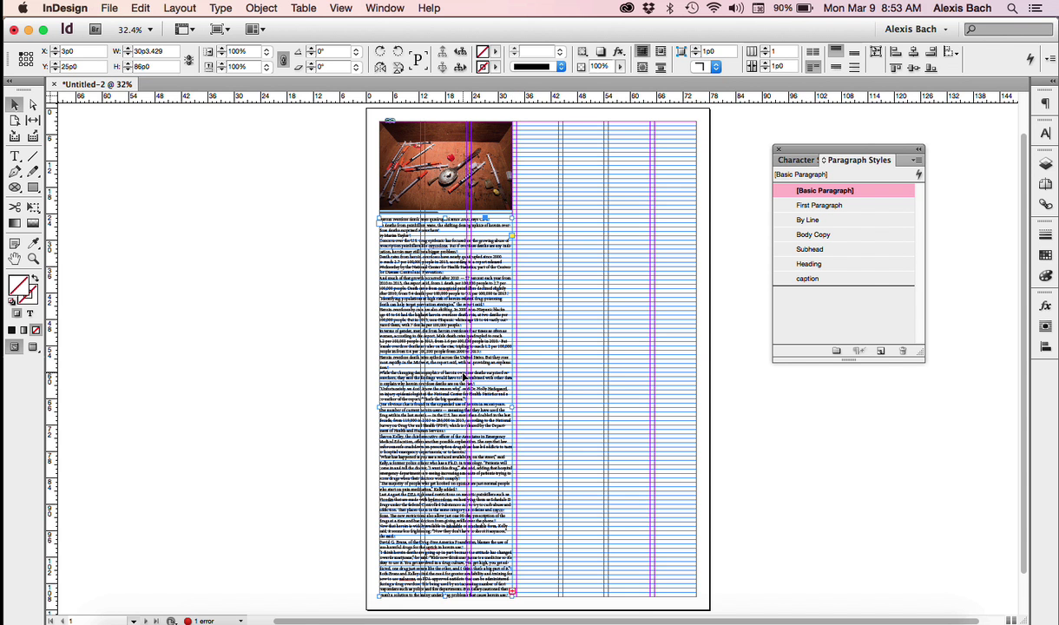
Zoom in and apply the Heading paragraph style to the article headline.
scroll(465, 377, "up", 5)
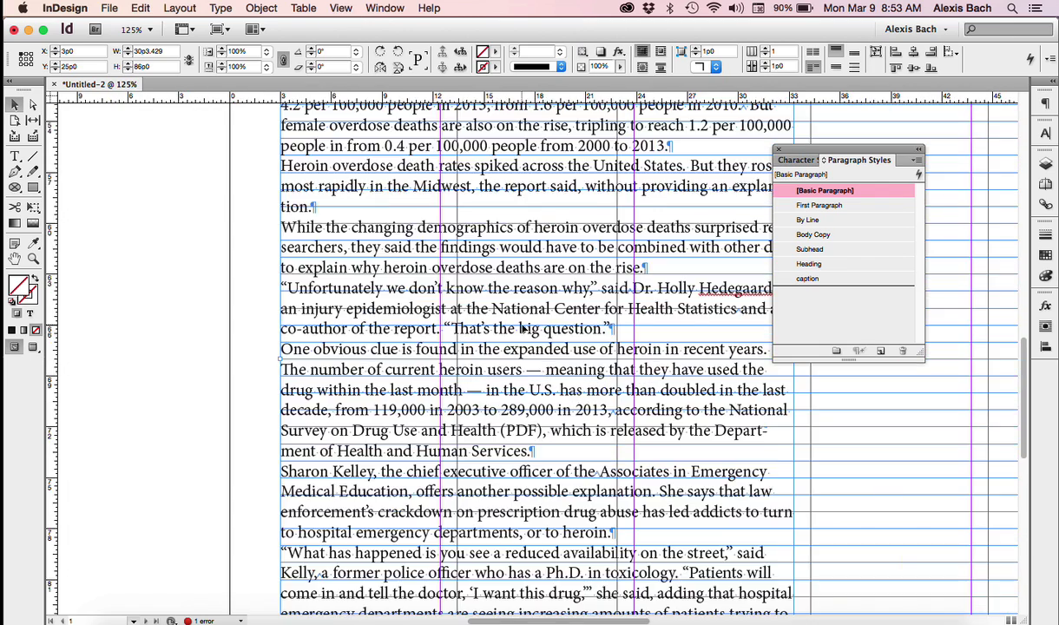
scroll(522, 328, "up", 10)
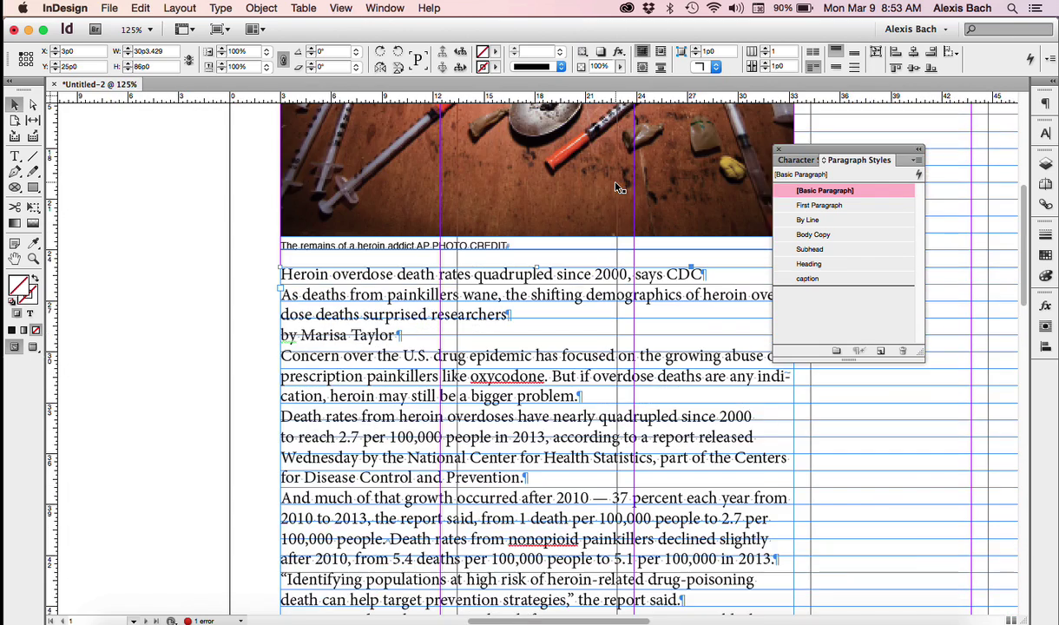
scroll(616, 188, "right", 2)
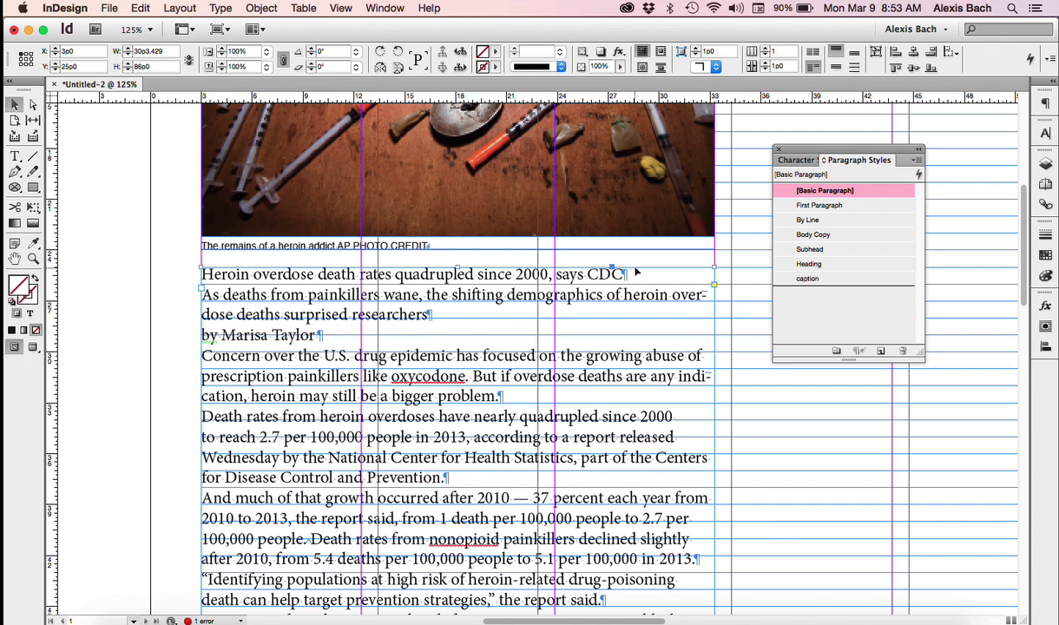
left_click(221, 8)
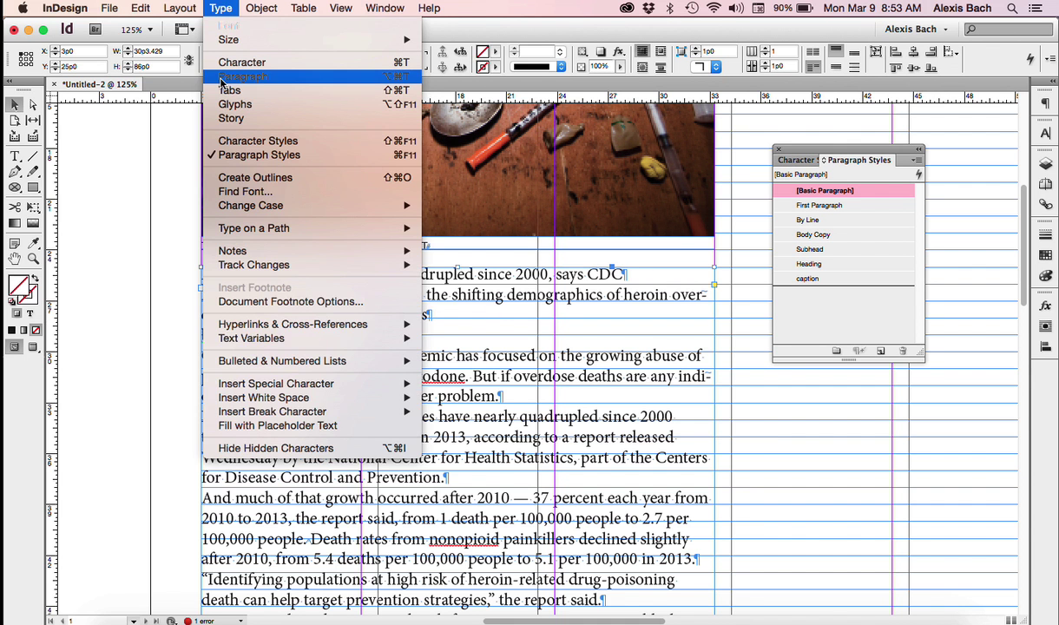
left_click(221, 8)
double_click(436, 276)
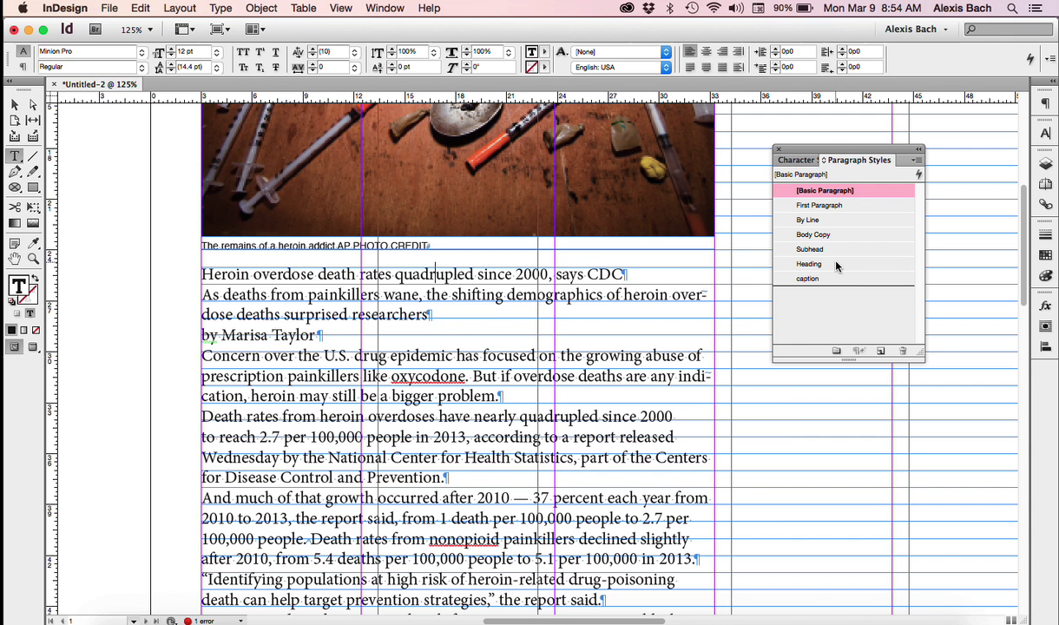
left_click(836, 265)
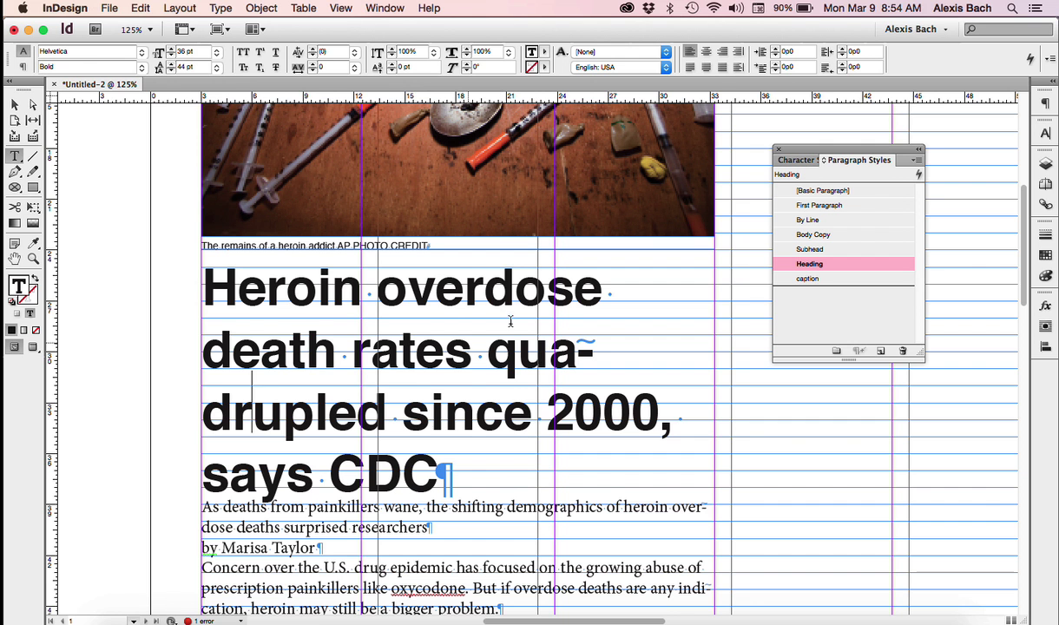
Insert a forced line break after 'rates' so 'quadrupled' starts the next line.
key("Right")
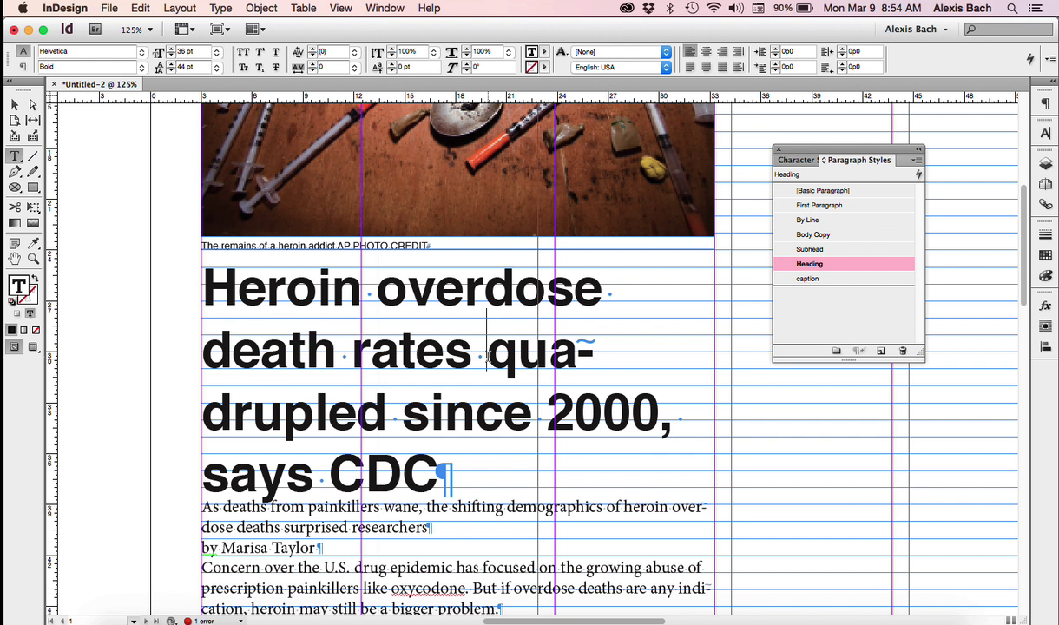
left_click(487, 352)
key("shift+Return")
scroll(486, 356, "down", 3)
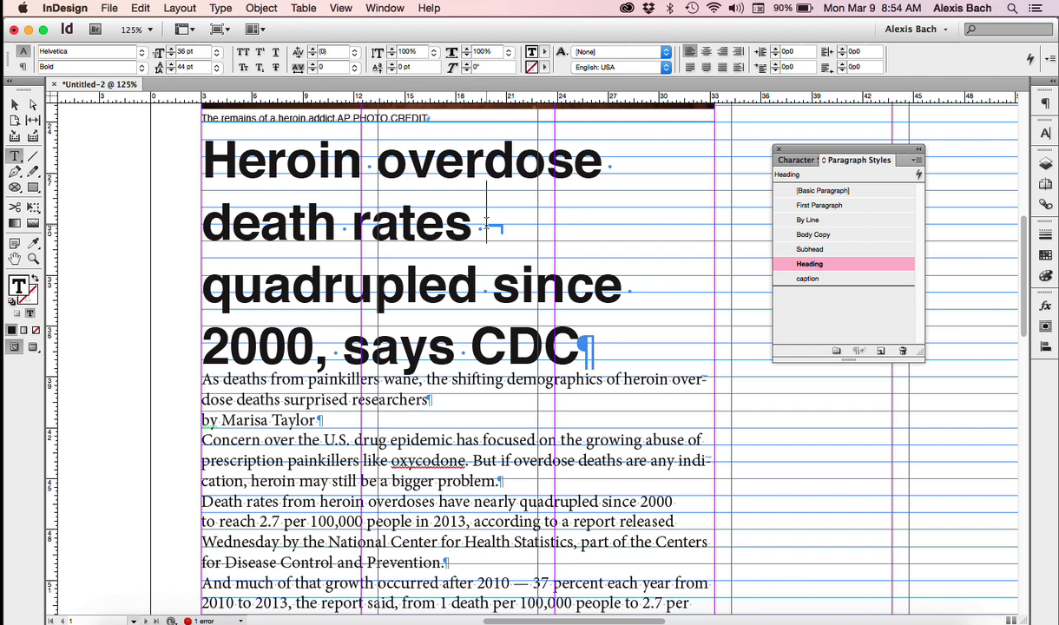
left_click_drag(487, 224, 501, 225)
key("Left")
scroll(525, 232, "down", 3)
Style the 'As deaths' paragraph as Subhead, the byline as By Line, and the opening paragraph as First Paragraph.
left_click(269, 293)
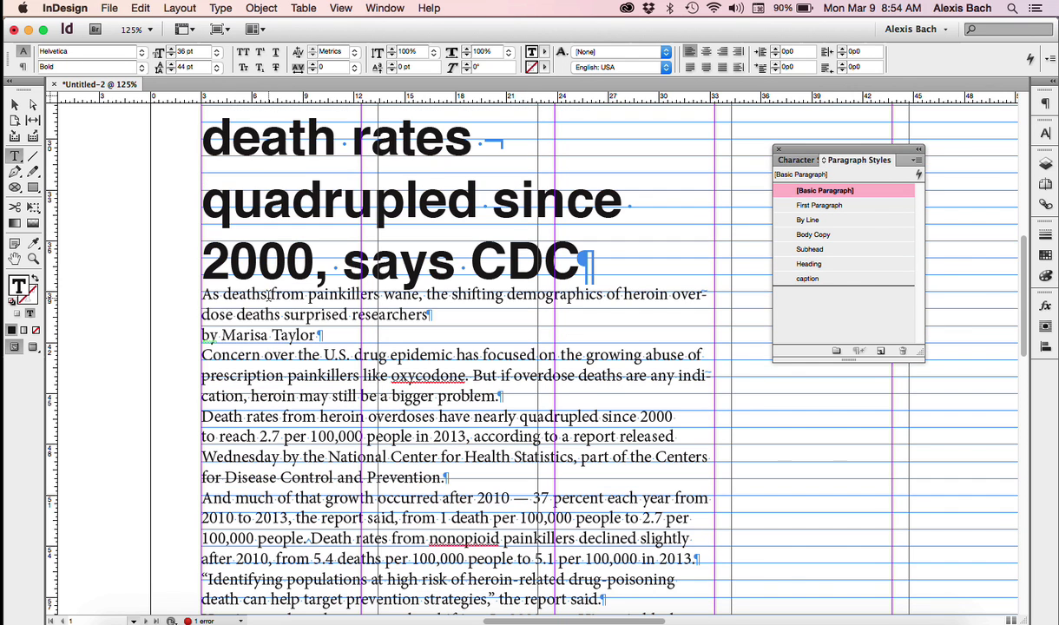
left_click(841, 250)
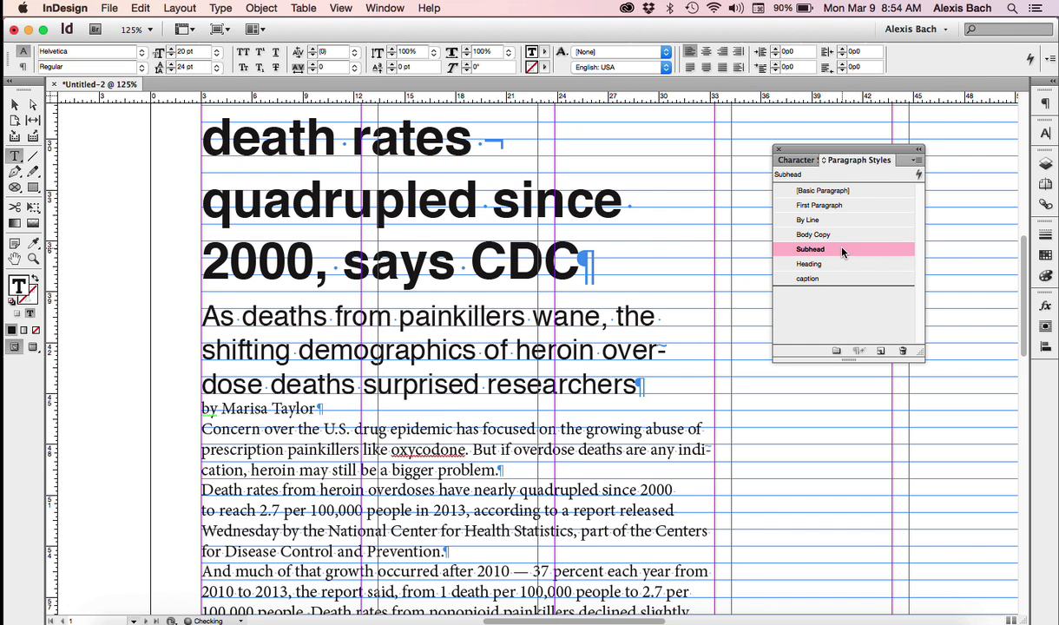
scroll(523, 294, "down", 3)
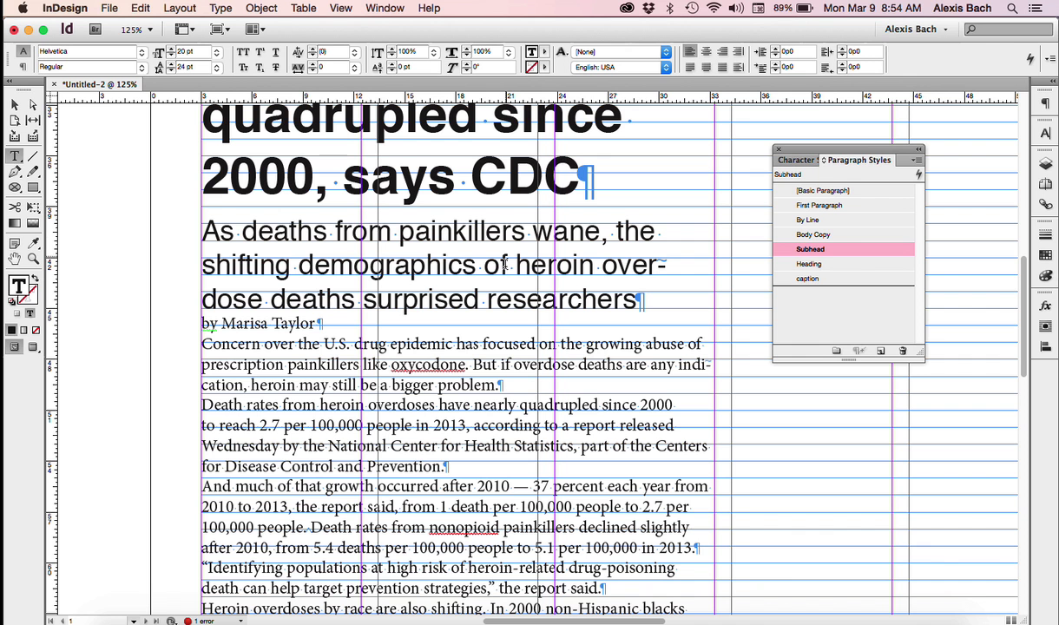
left_click(290, 324)
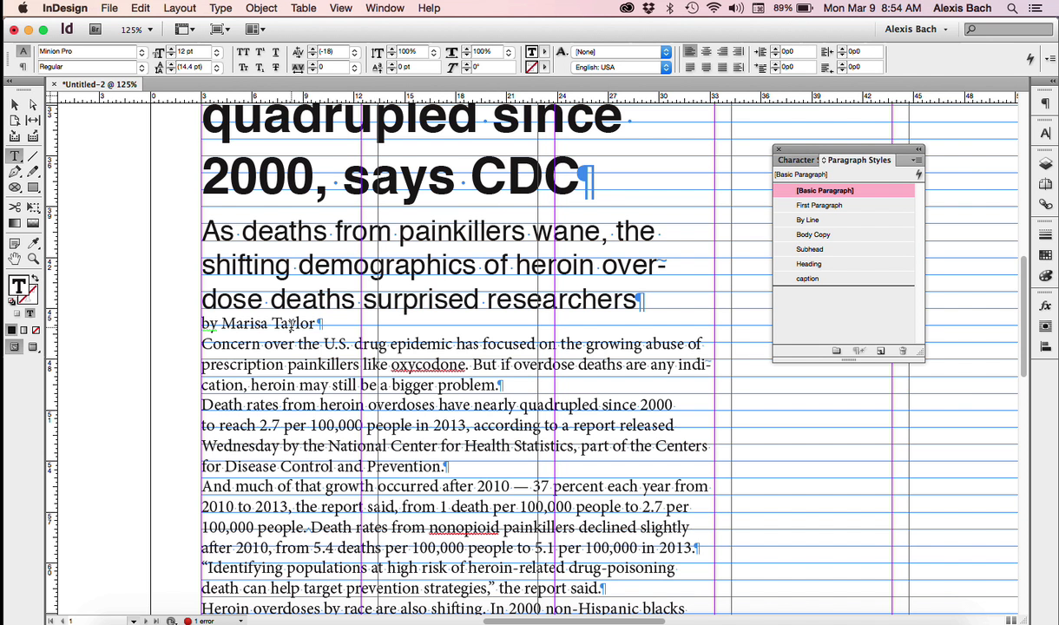
left_click(836, 221)
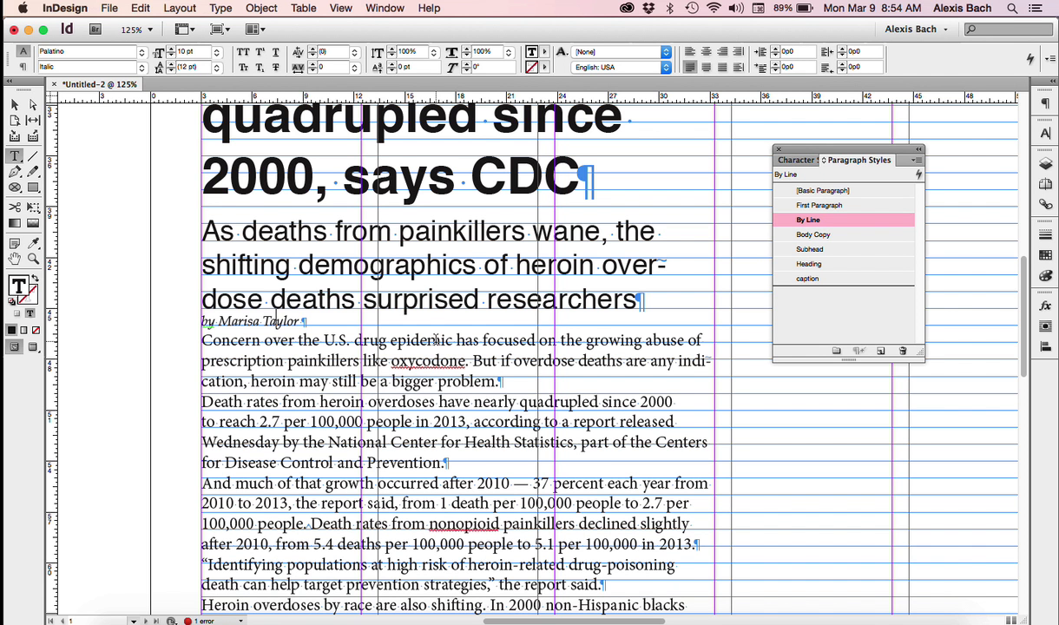
left_click(302, 354)
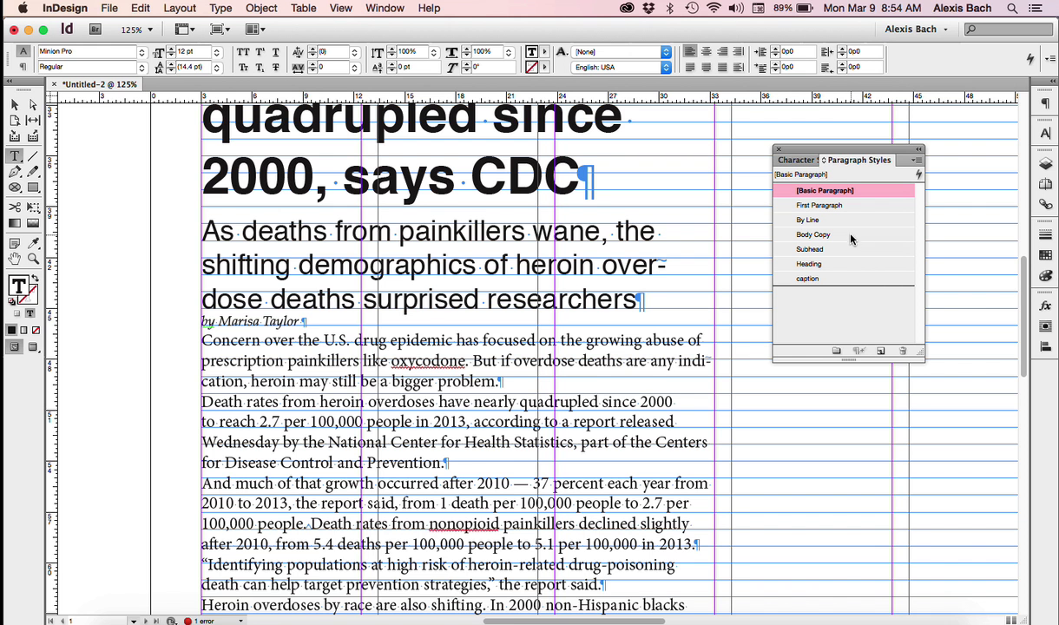
left_click(850, 206)
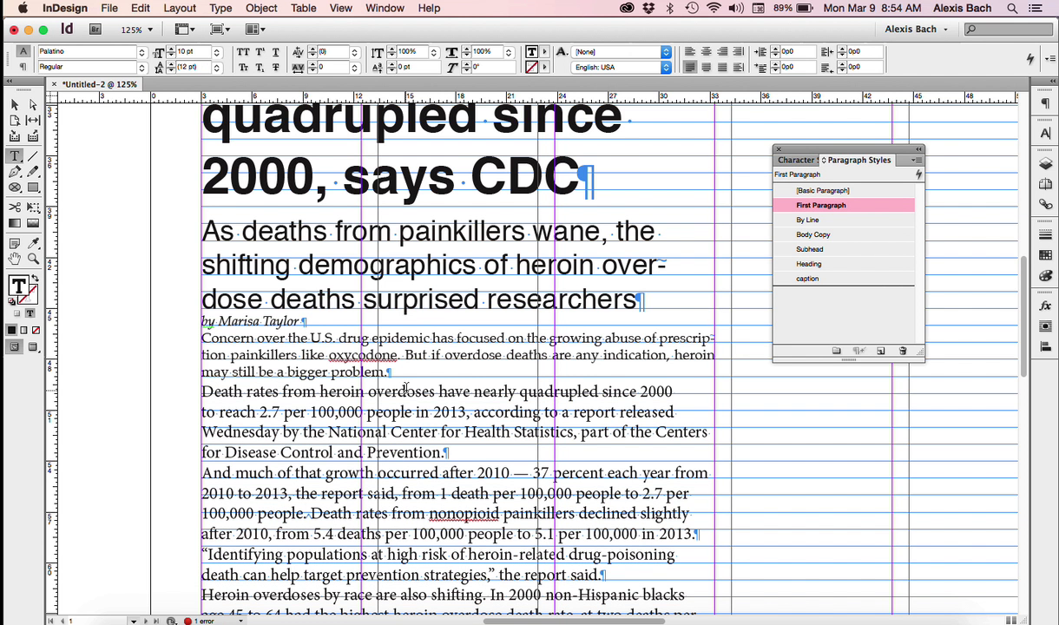
key("super+minus")
key("super+minus")
key("super+minus")
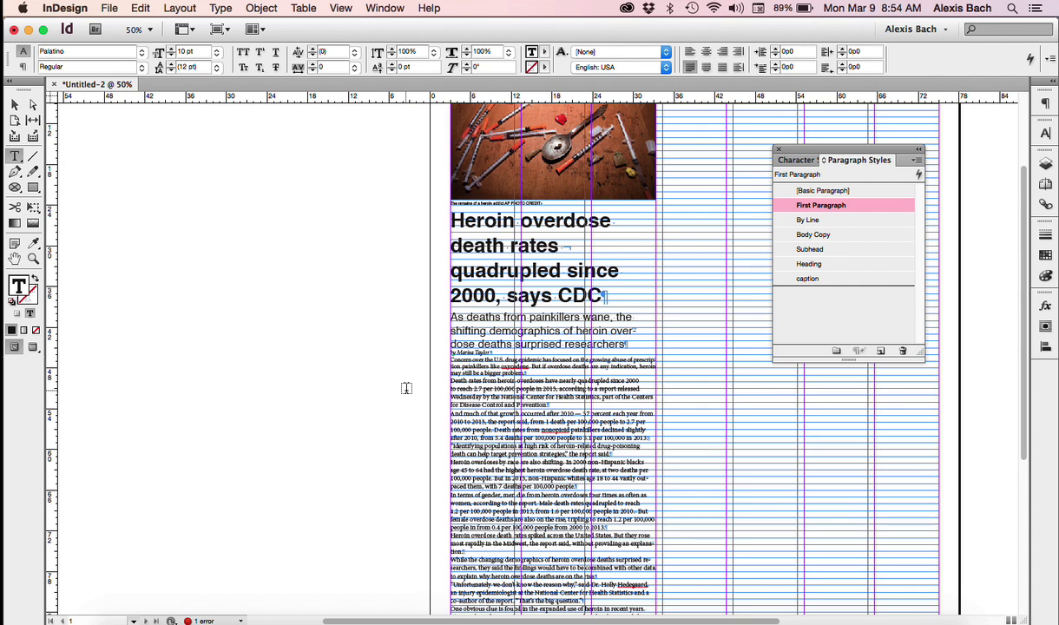
Apply Body Copy to the remaining unstyled paragraphs through the story's end.
scroll(406, 388, "down", 5)
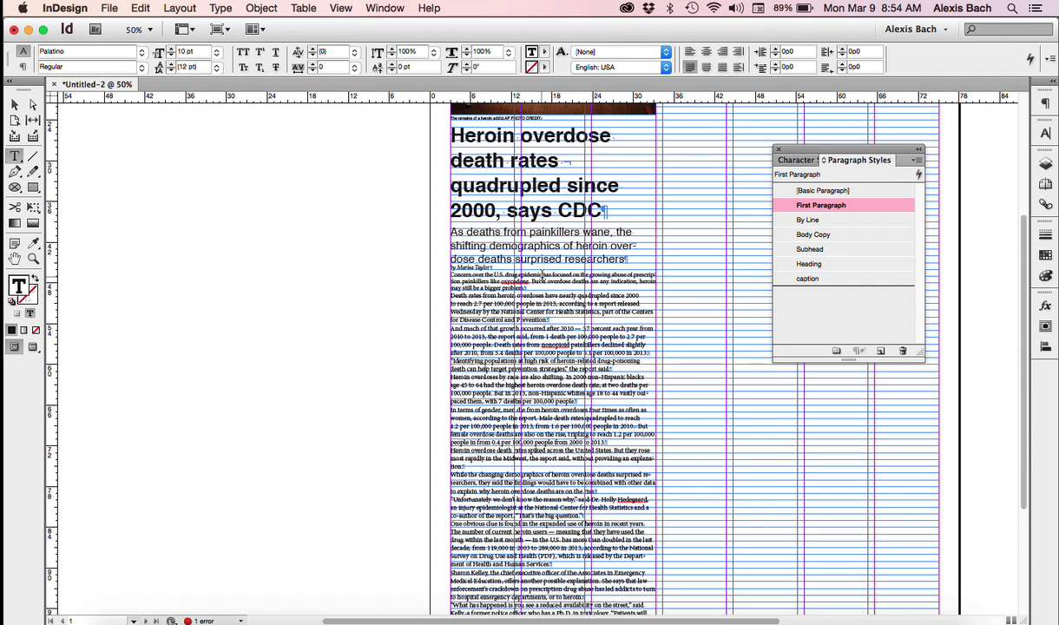
left_click_drag(541, 275, 531, 591)
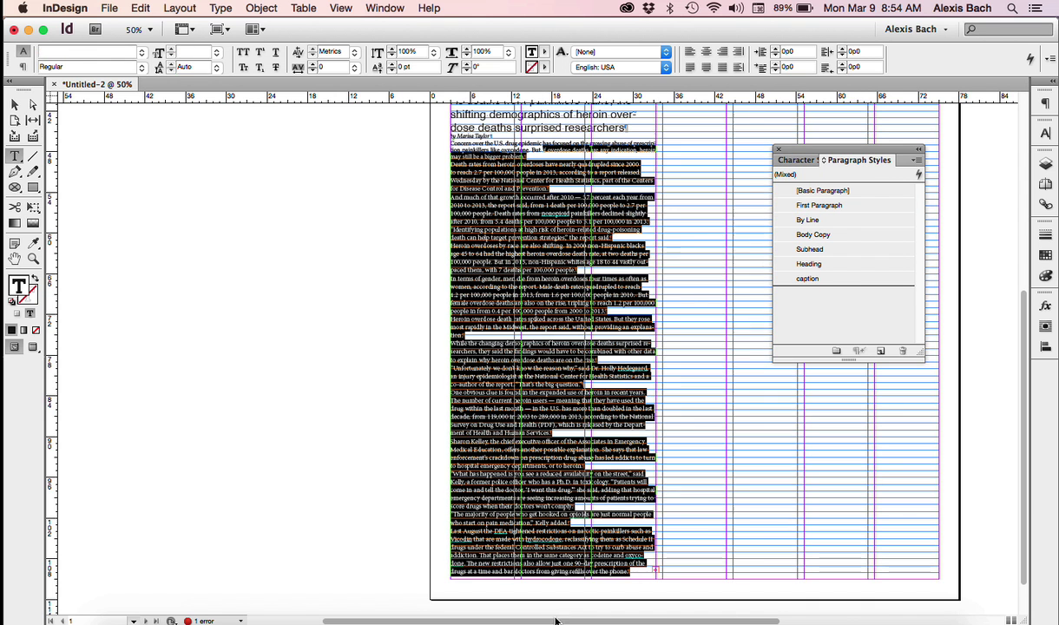
left_click(848, 237)
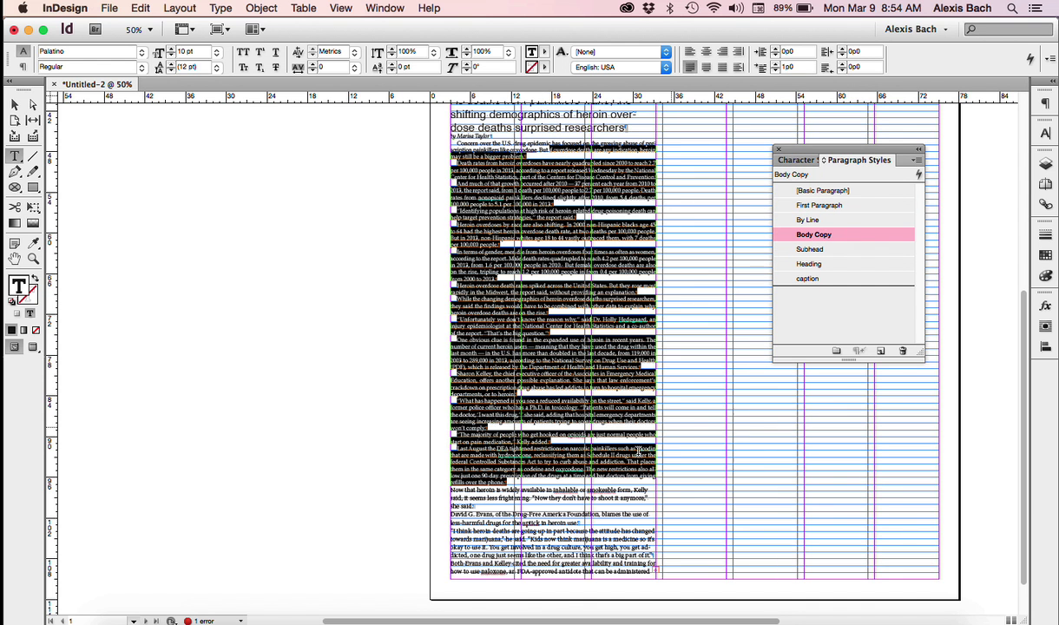
left_click_drag(524, 490, 548, 583)
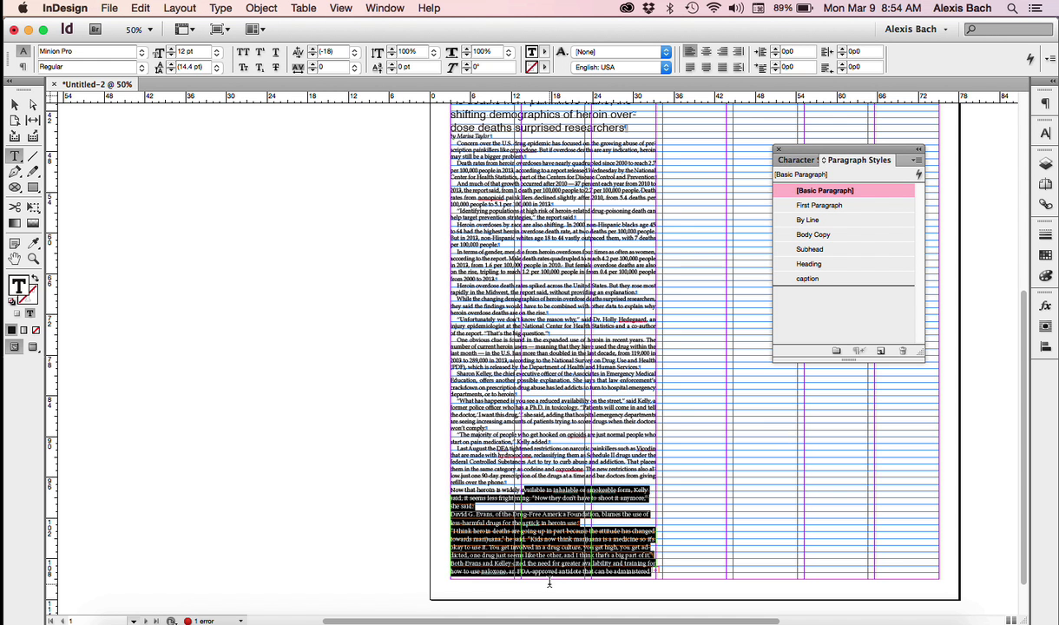
left_click(848, 237)
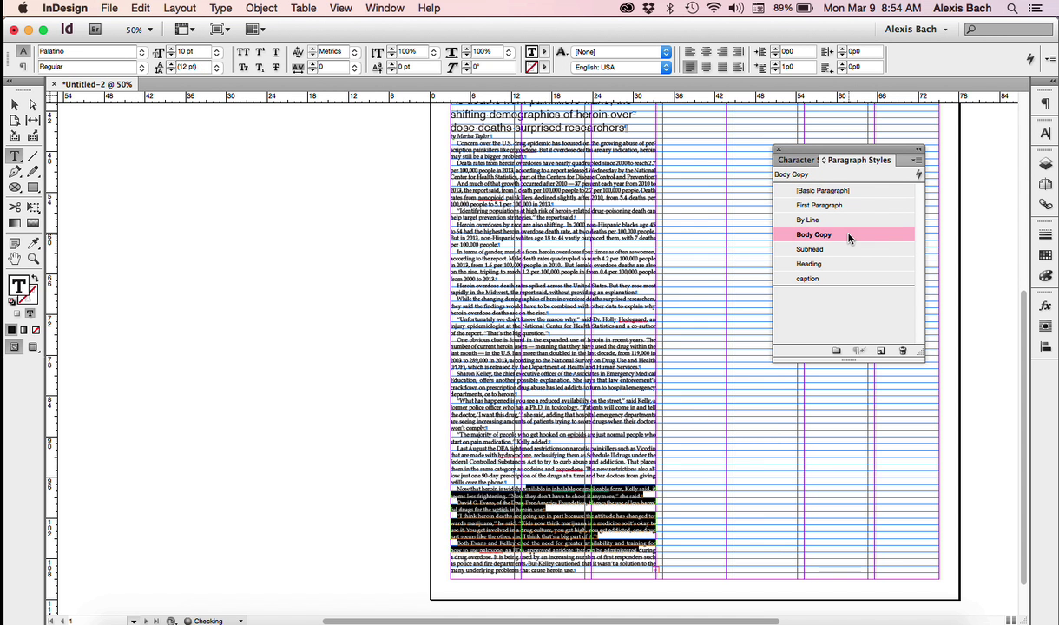
left_click(486, 530)
Zoom in on the end of the story and deselect everything with the Selection Tool.
left_click(509, 569)
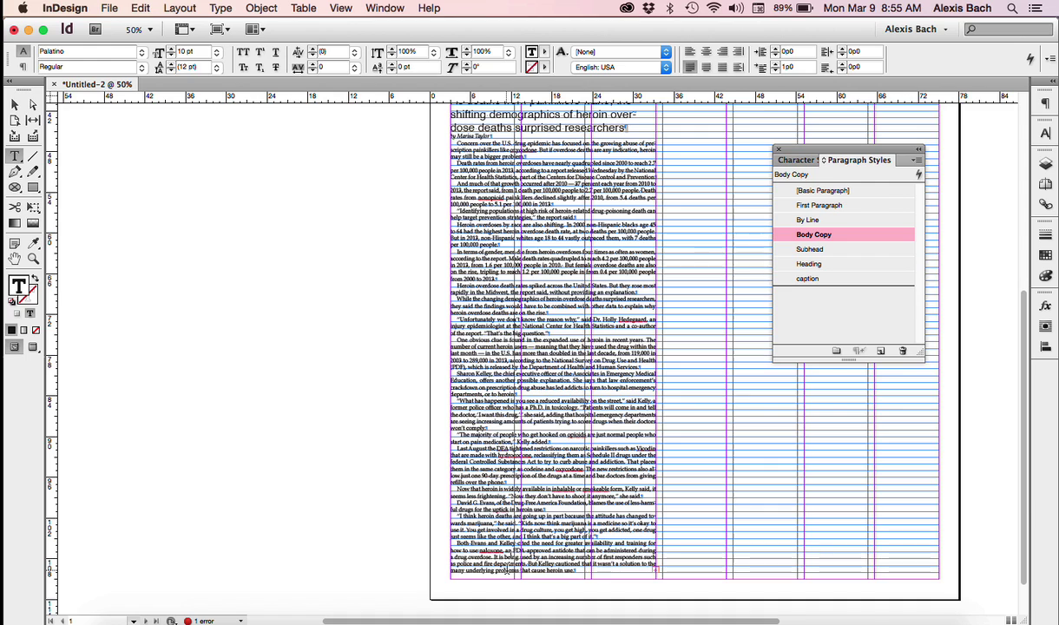
scroll(509, 570, "up", 4)
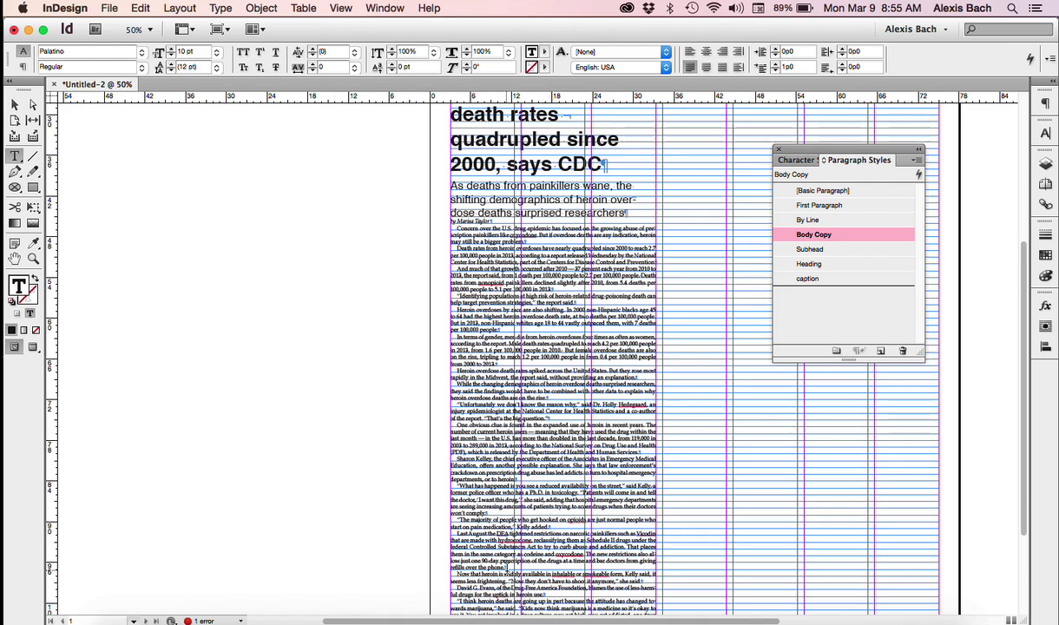
key("super+equal")
key("super+equal")
key("super+equal")
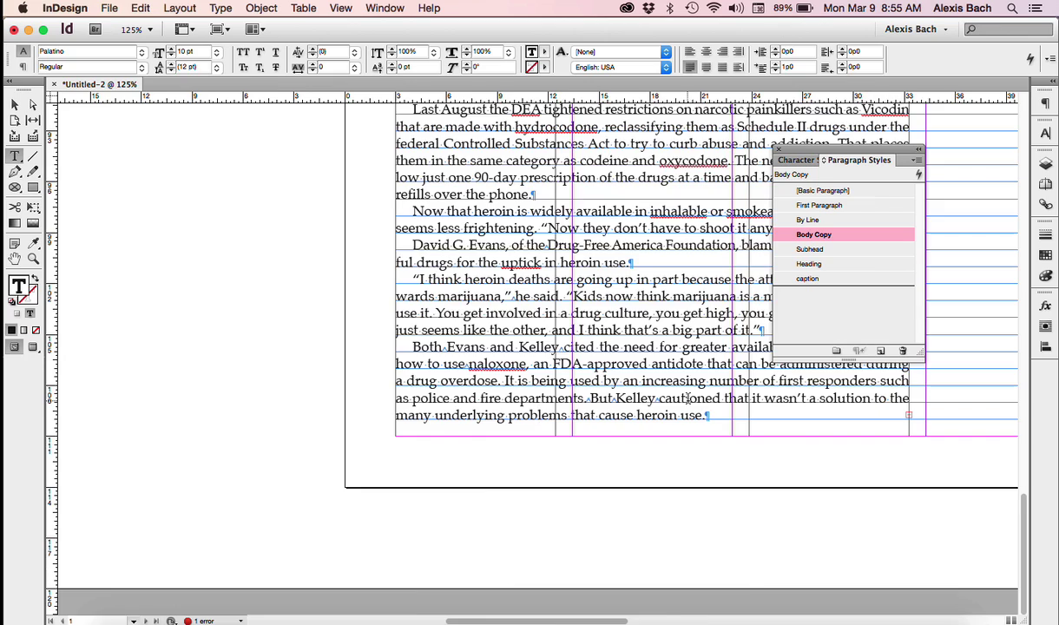
scroll(687, 398, "up", 10)
scroll(687, 399, "right", 3)
scroll(688, 398, "right", 3)
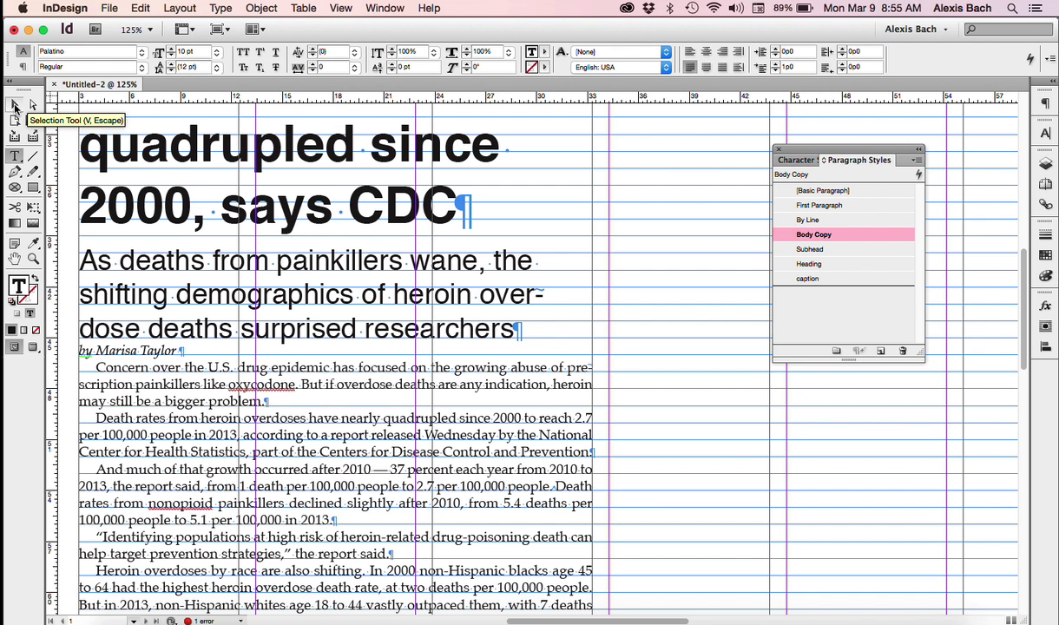
left_click(13, 104)
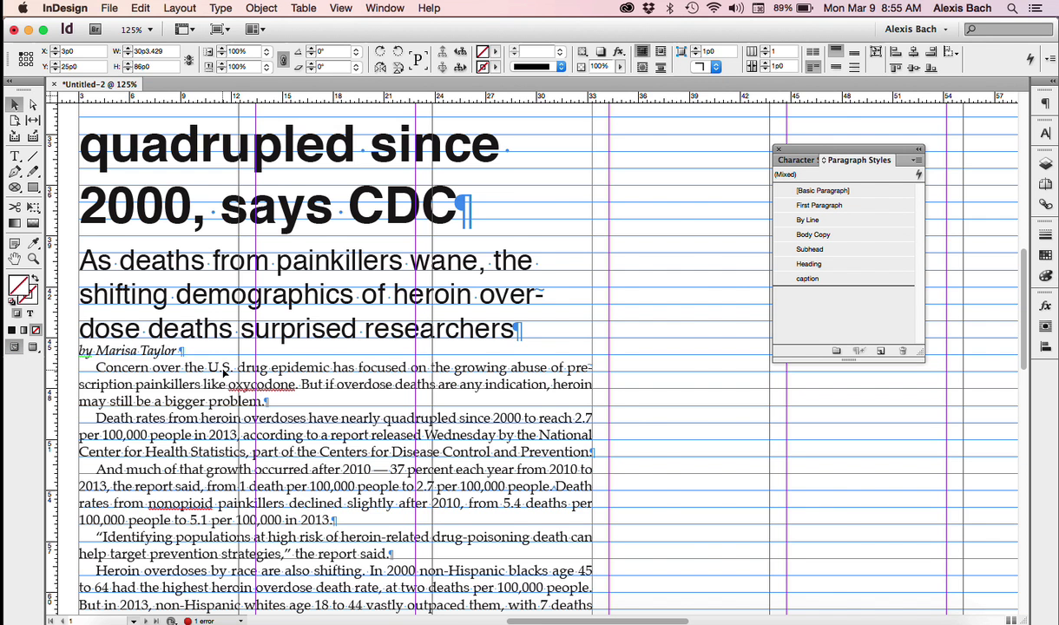
scroll(224, 373, "left", 5)
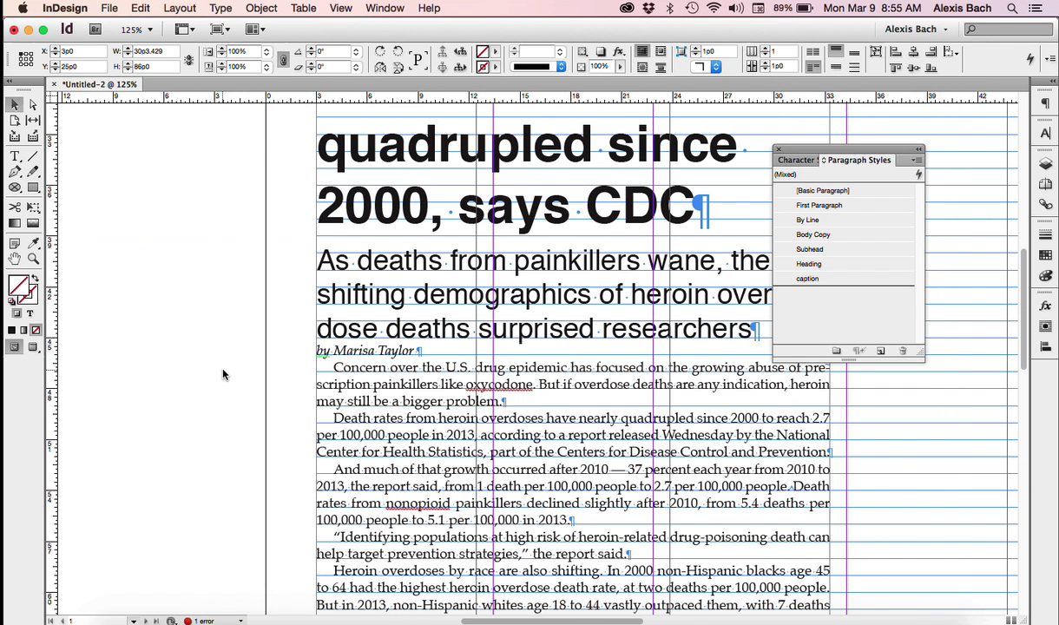
left_click(144, 364)
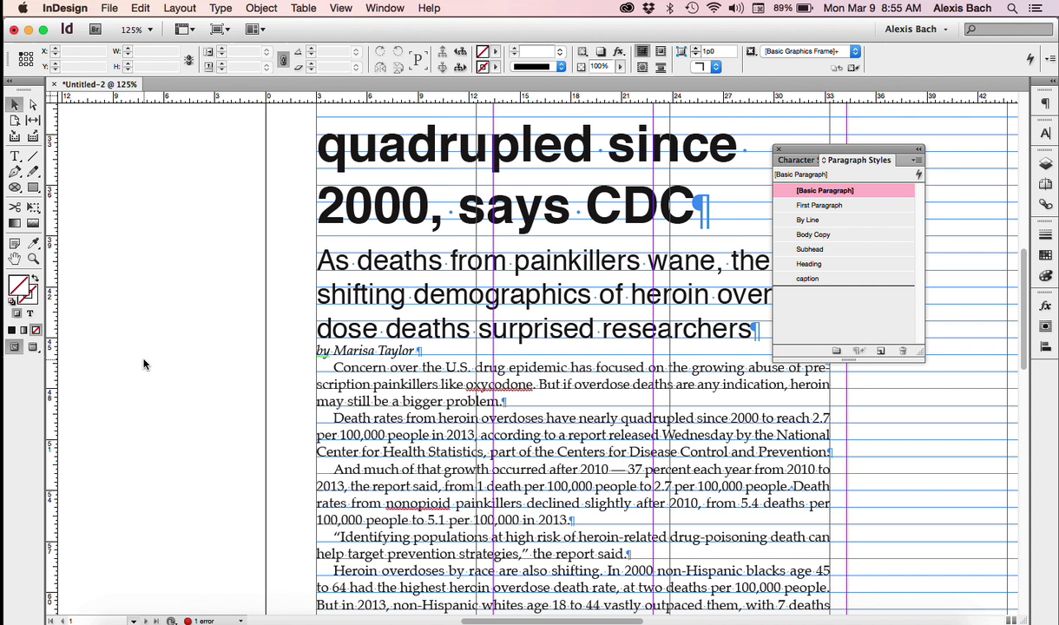
Set Space Before to 0p1 in the By Line style's Indents and Spacing options.
left_click(850, 222)
double_click(850, 222)
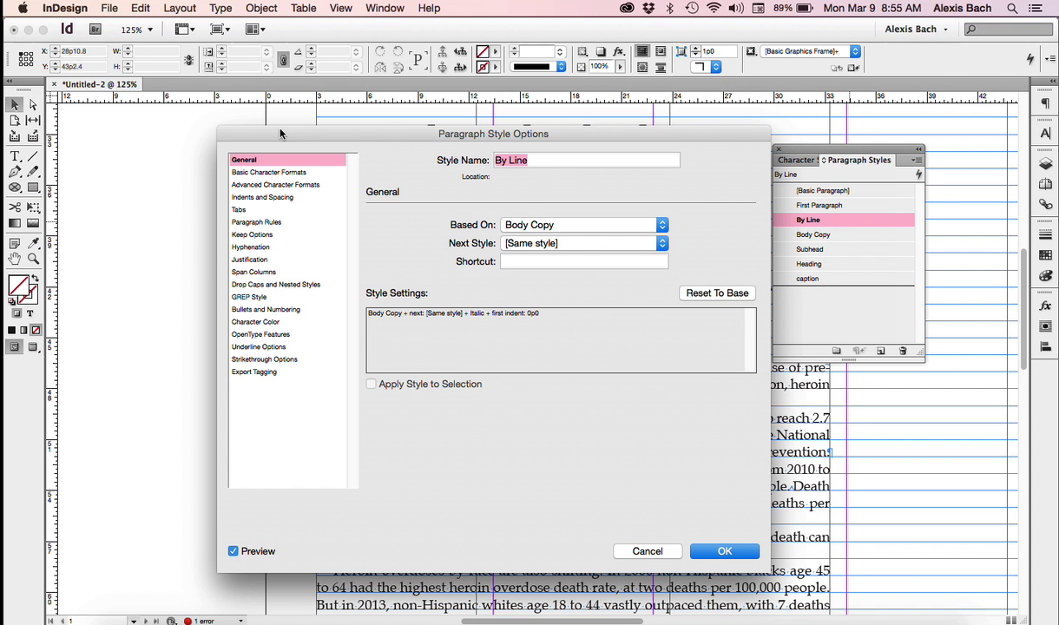
left_click_drag(279, 133, 536, 119)
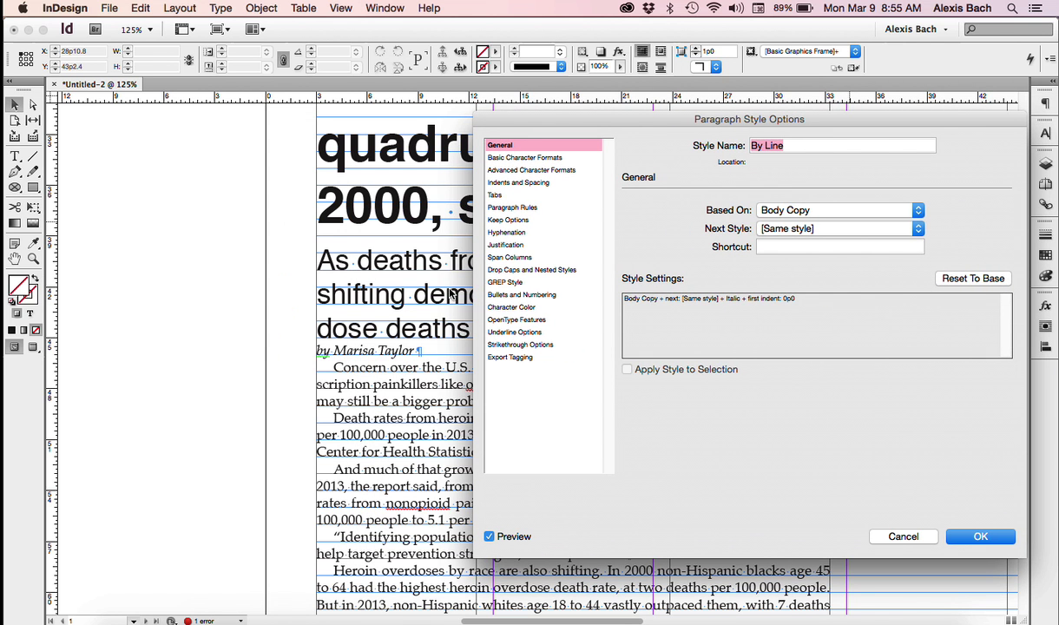
left_click(539, 184)
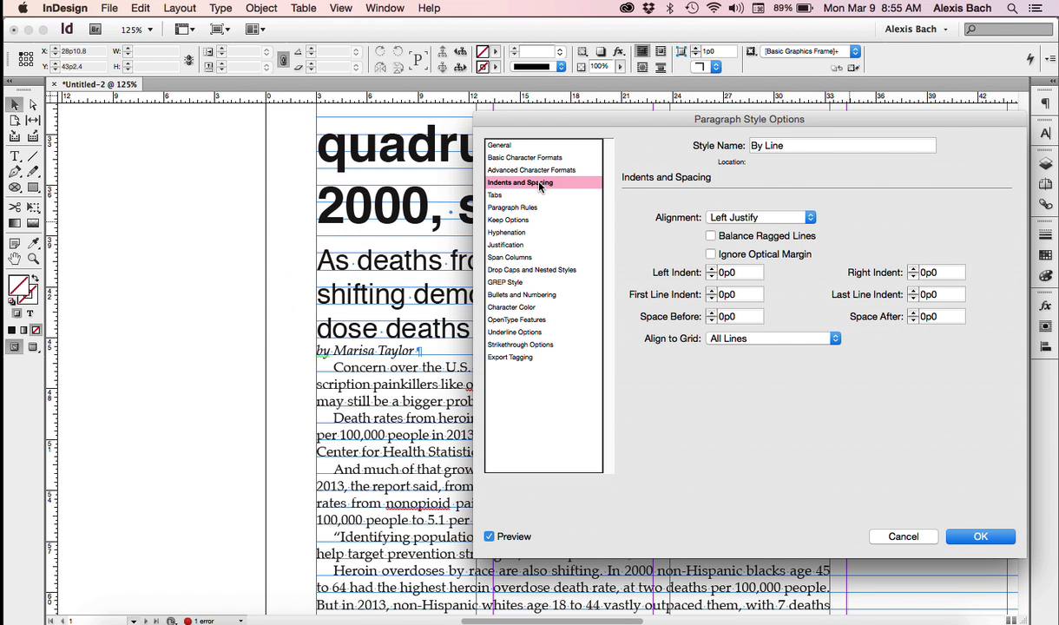
left_click(712, 312)
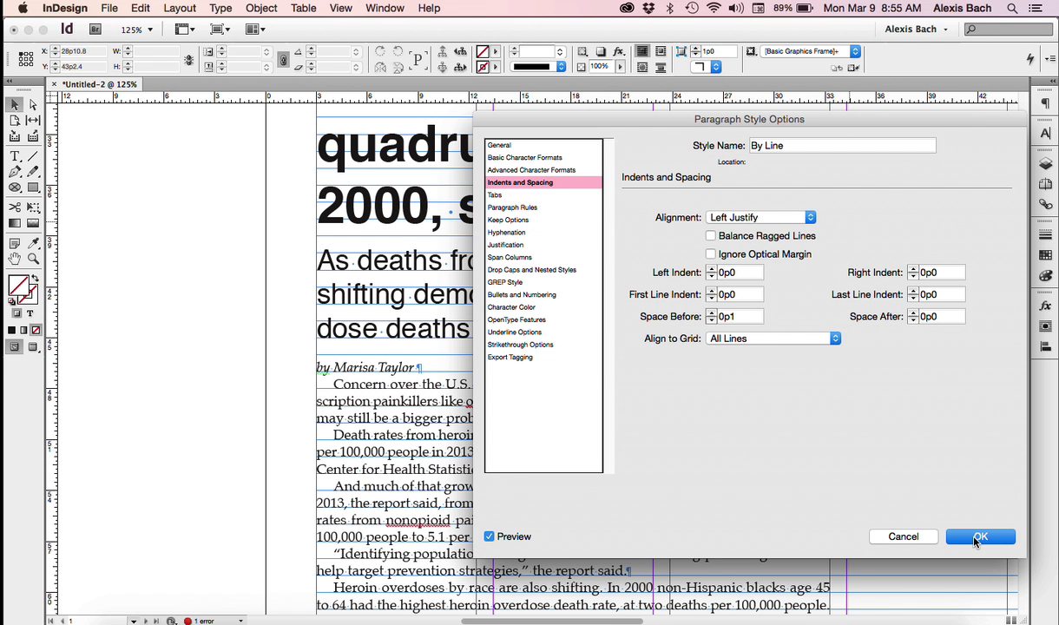
left_click(978, 538)
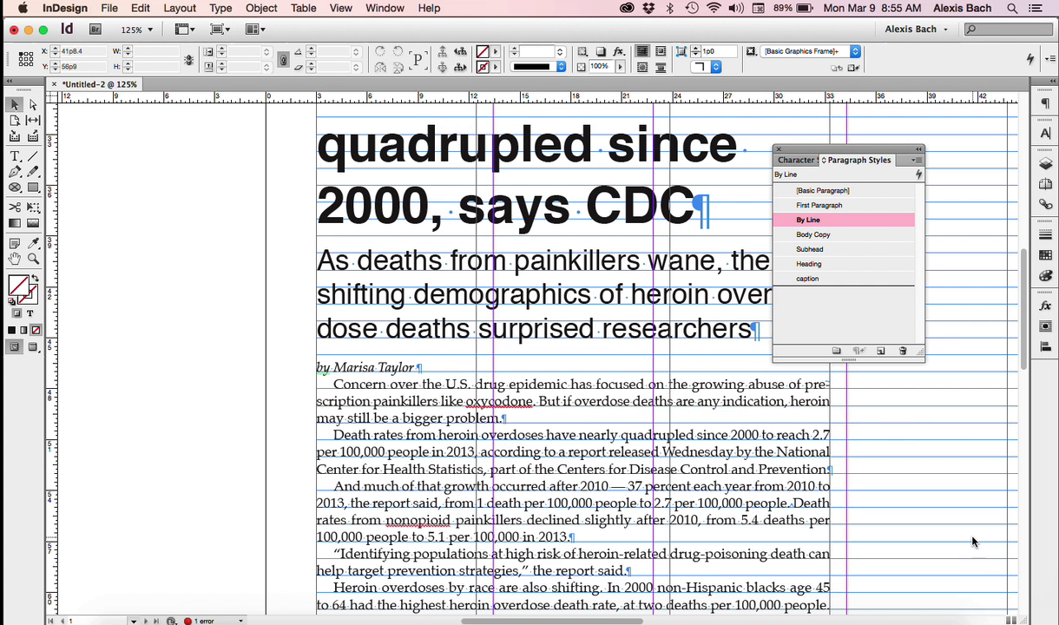
Apply First Paragraph to the heroin story's opening body paragraph, briefly trying [Basic Paragraph].
double_click(436, 382)
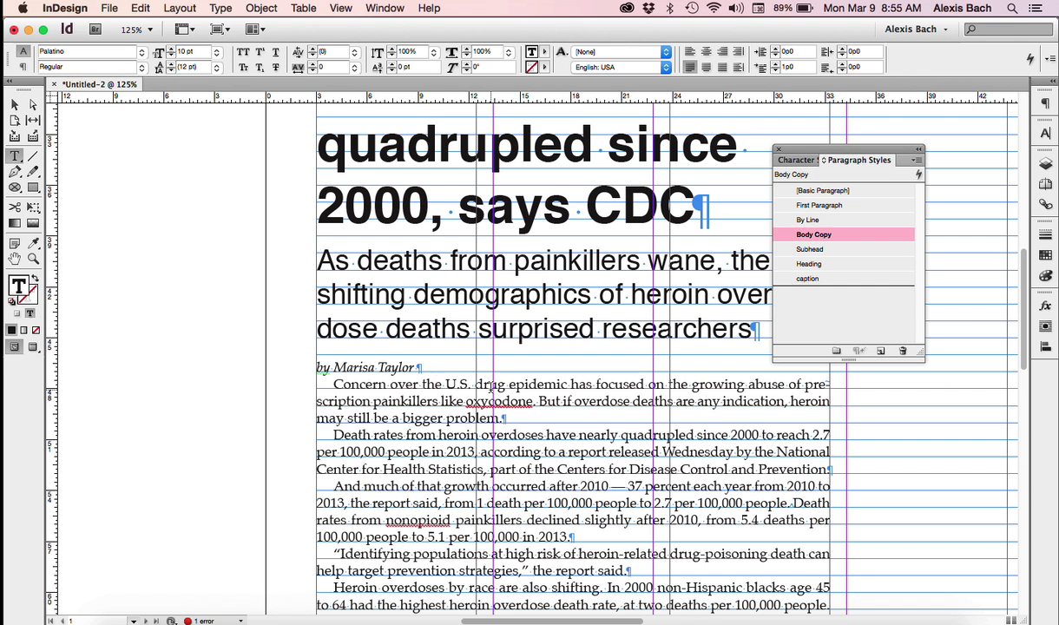
left_click(829, 205)
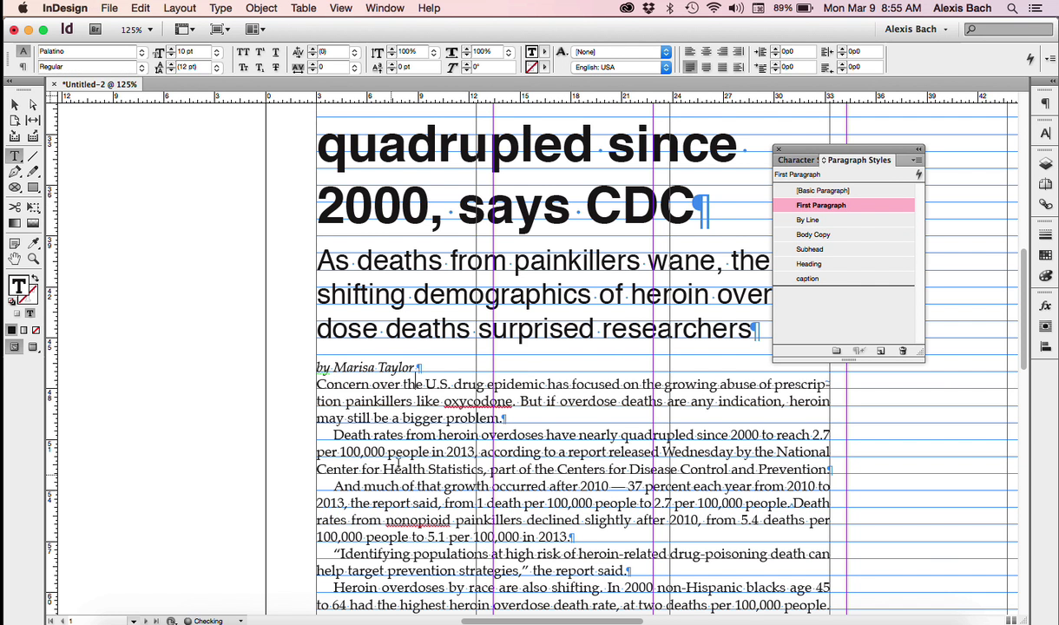
scroll(447, 439, "down", 2)
scroll(447, 438, "down", 10)
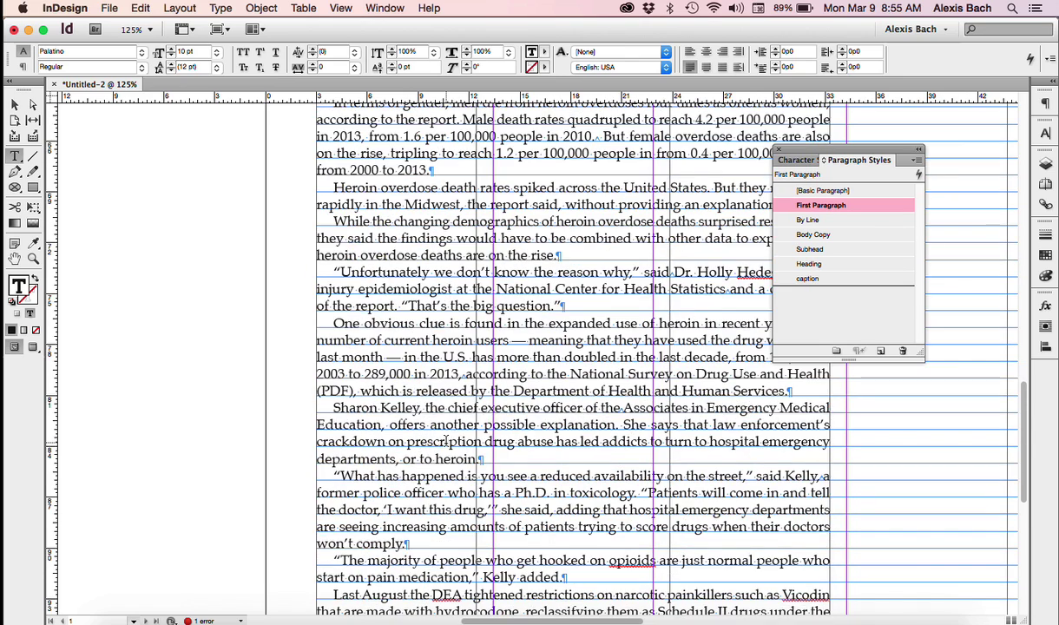
key("super+0")
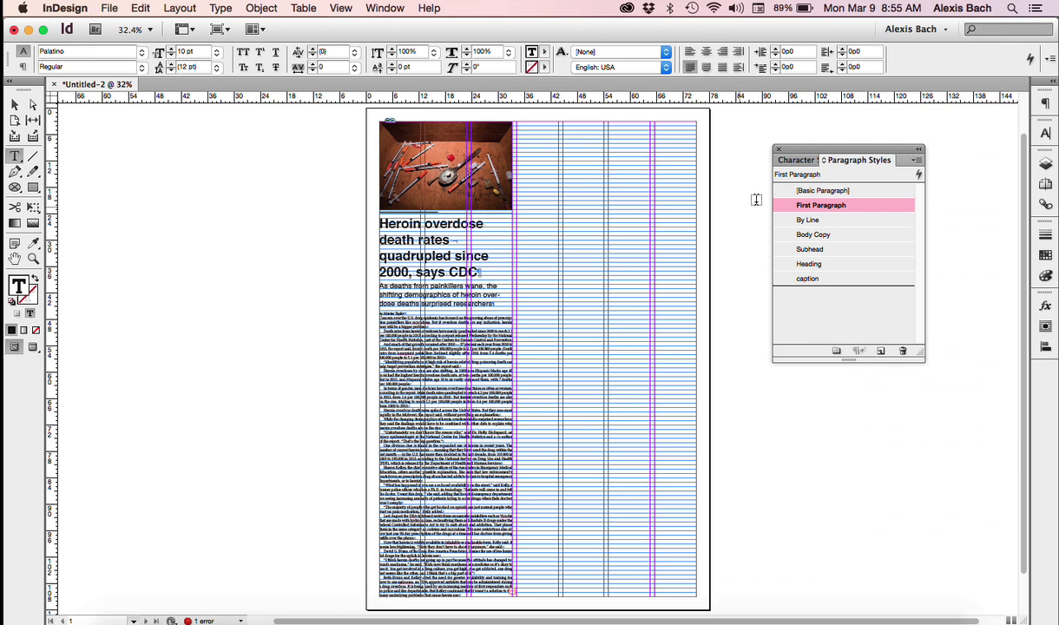
left_click_drag(806, 153, 864, 130)
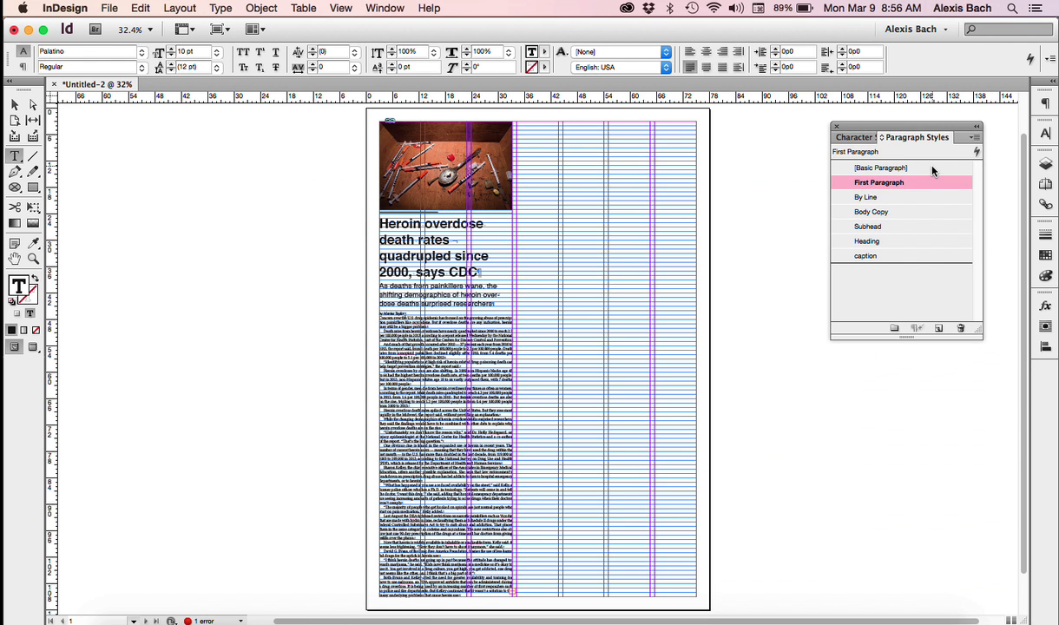
left_click(931, 168)
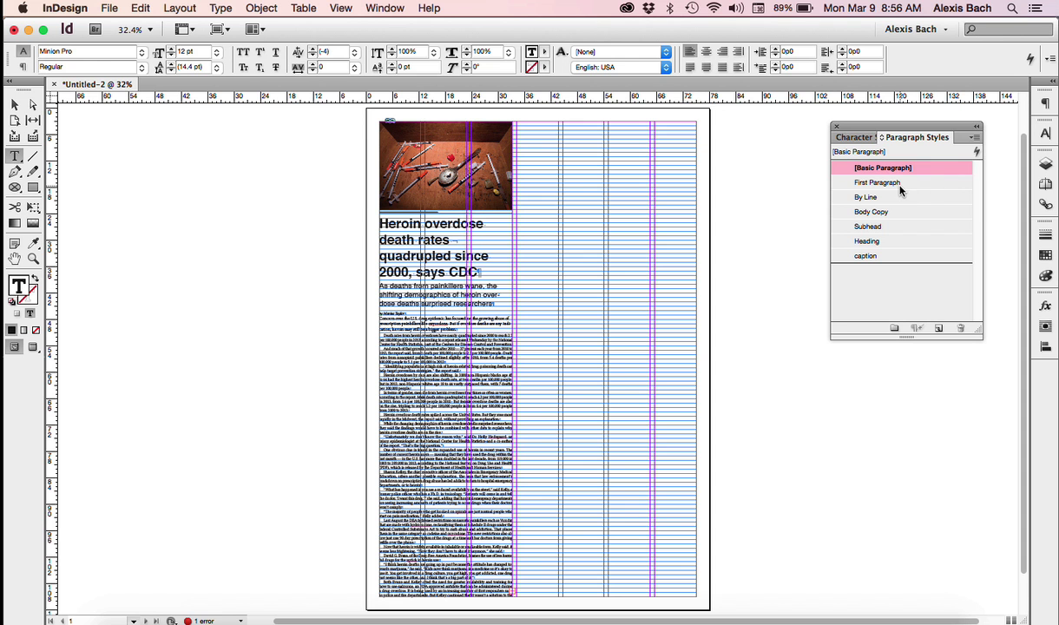
left_click(874, 178)
Deselect everything, then open and cancel the [Basic Paragraph] style options.
left_click(14, 104)
left_click(122, 160)
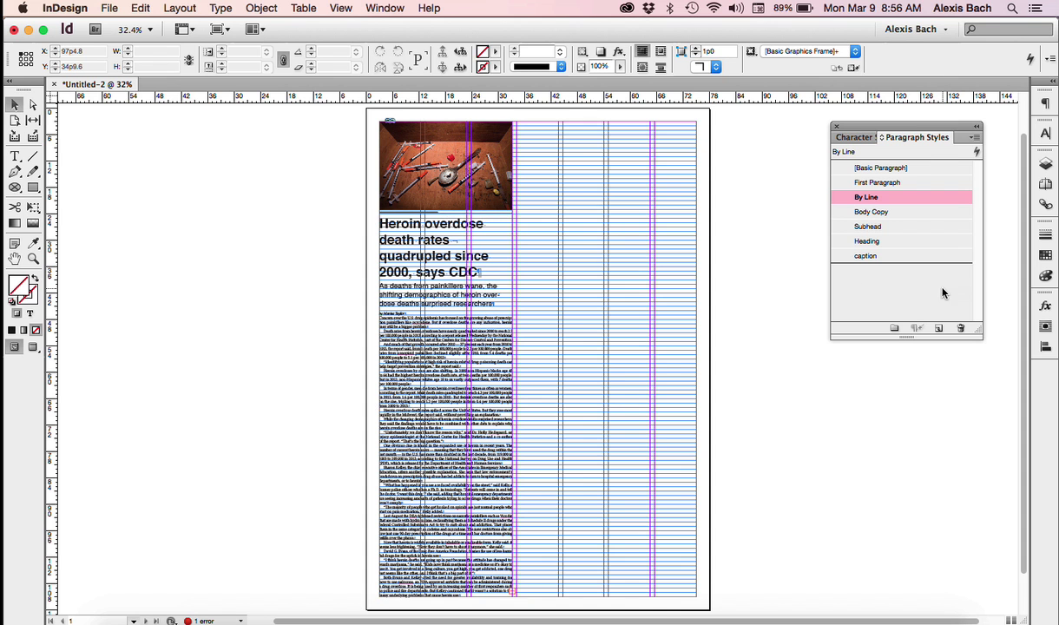
double_click(885, 168)
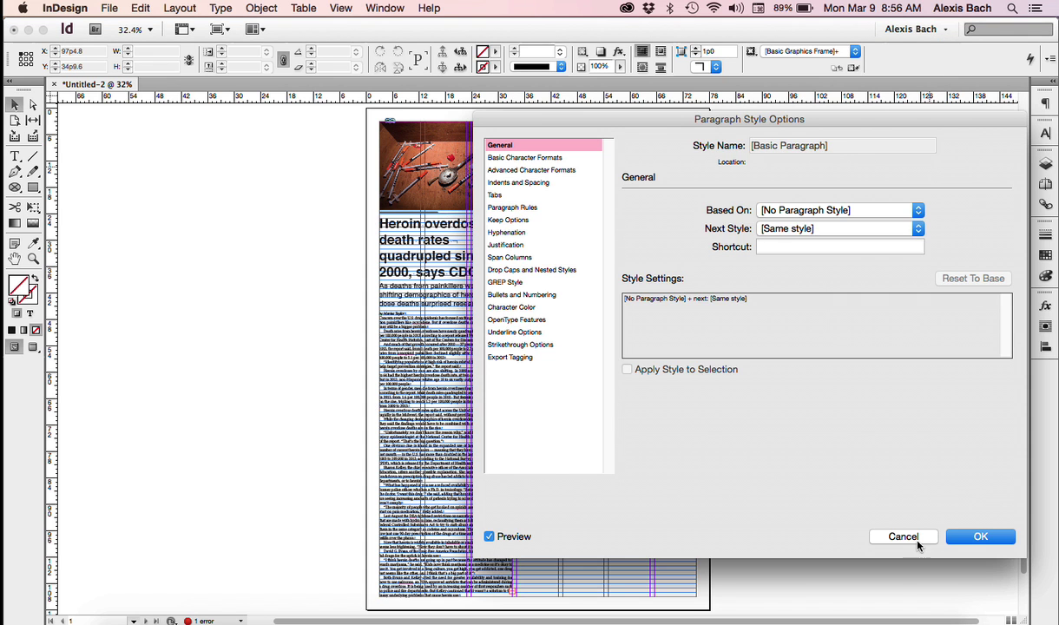
left_click(903, 536)
left_click(889, 304)
Load the ISIL article text file from the Project Newspaper ISIS folder for placing.
key("super+d")
left_click(527, 50)
left_click(543, 66)
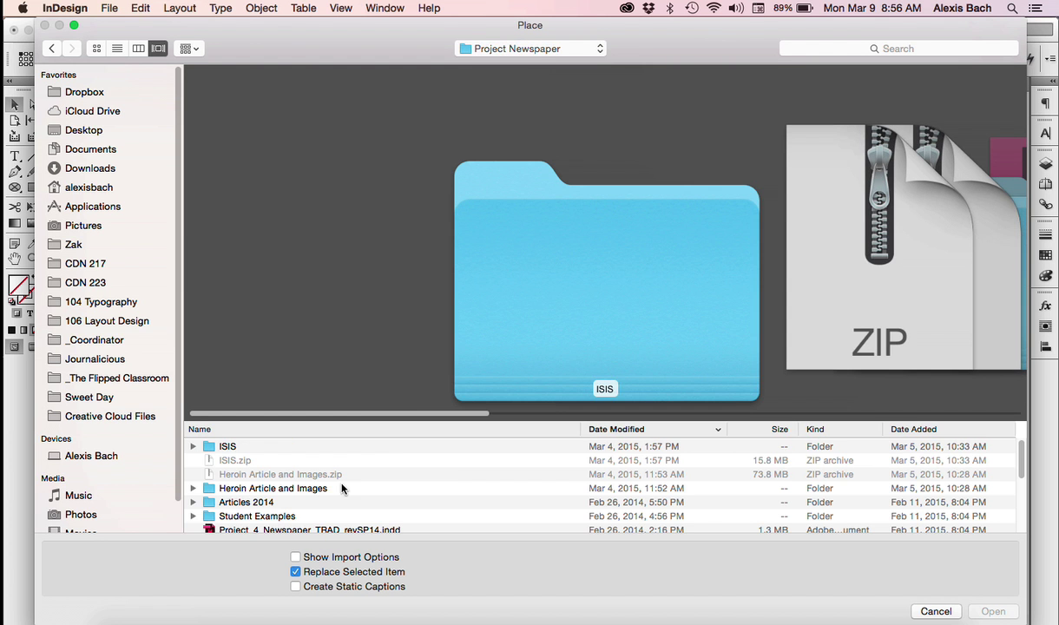
double_click(237, 446)
left_click(269, 447)
left_click(994, 612)
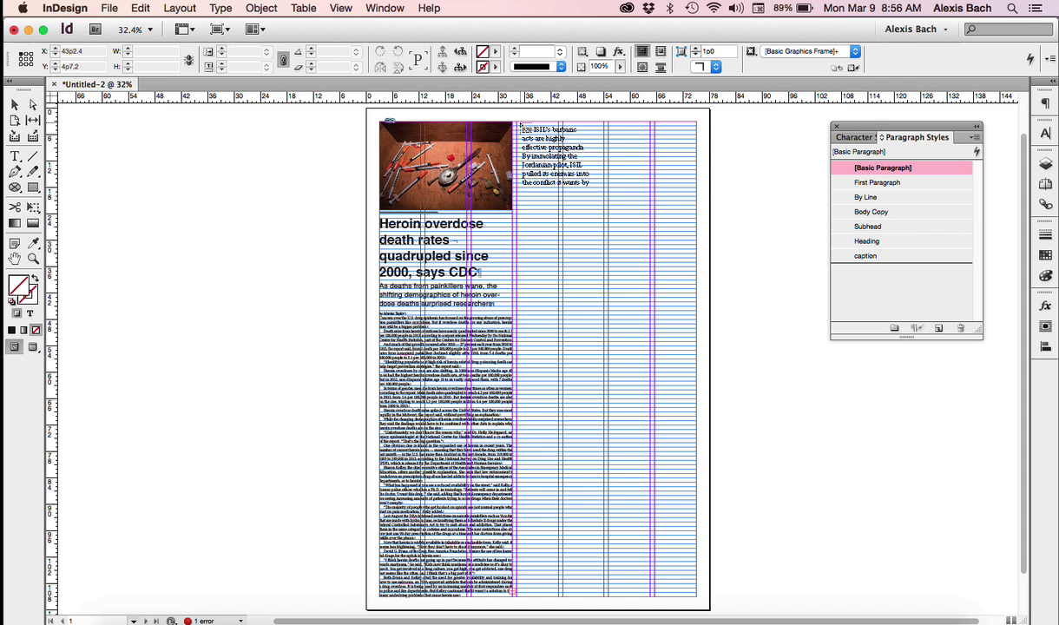
Flow the ISIL article into column two, widen and align its frame, and style its title as Heading.
left_click(516, 123)
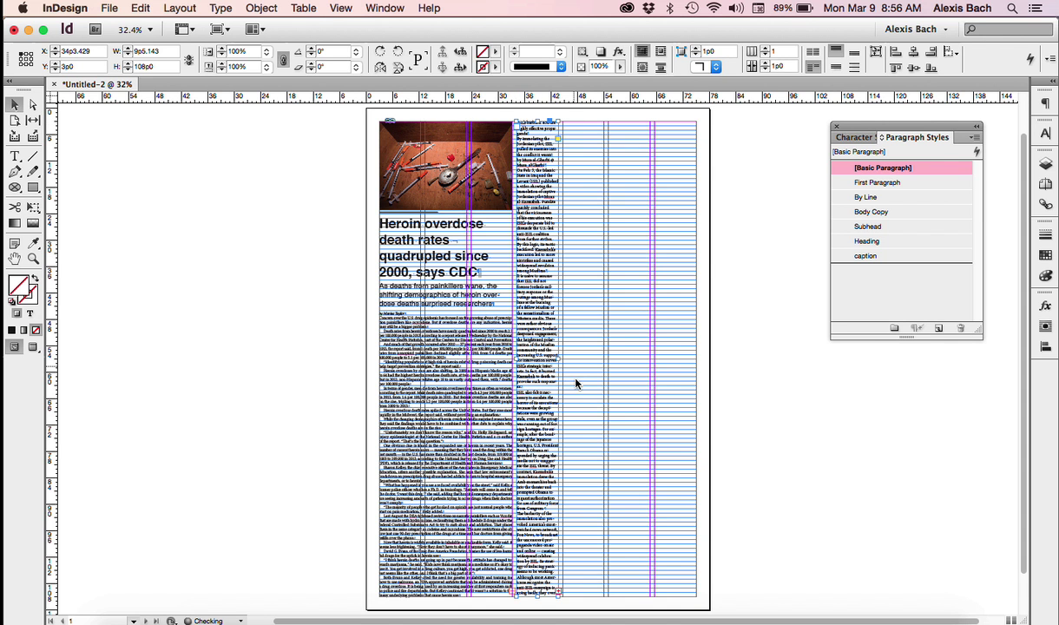
left_click_drag(560, 358, 651, 359)
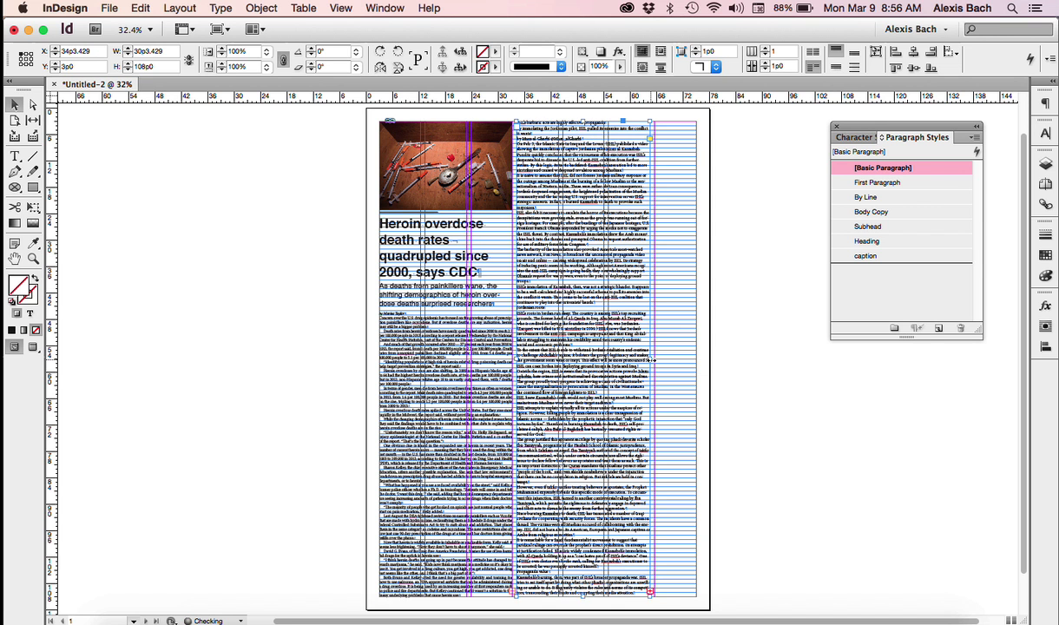
scroll(637, 304, "up", 2)
key("super+1")
scroll(638, 307, "up", 15)
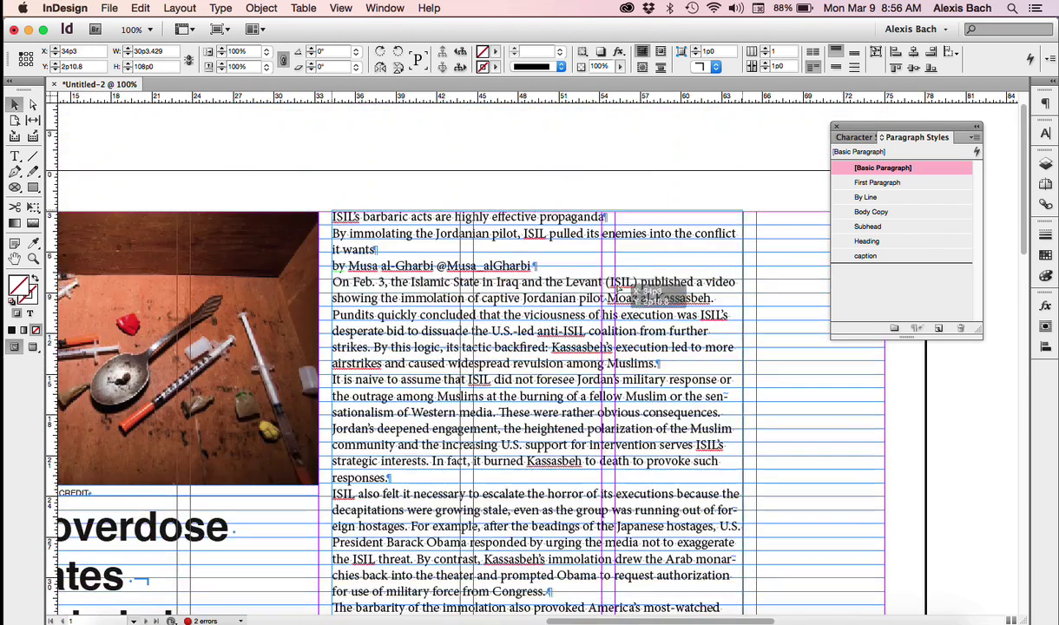
left_click_drag(631, 291, 555, 230)
key("t")
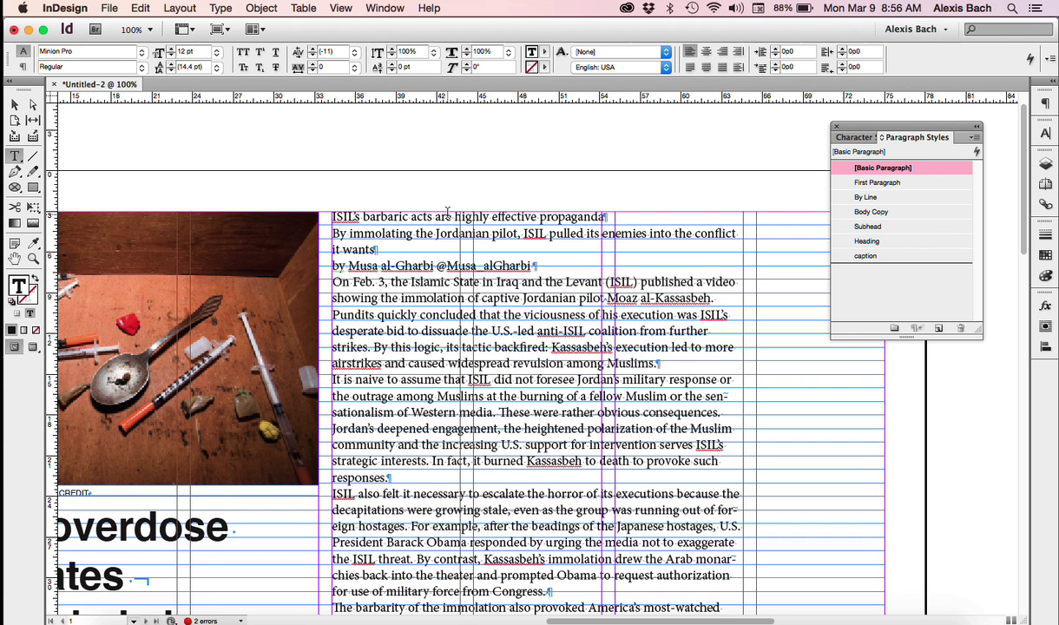
left_click(898, 243)
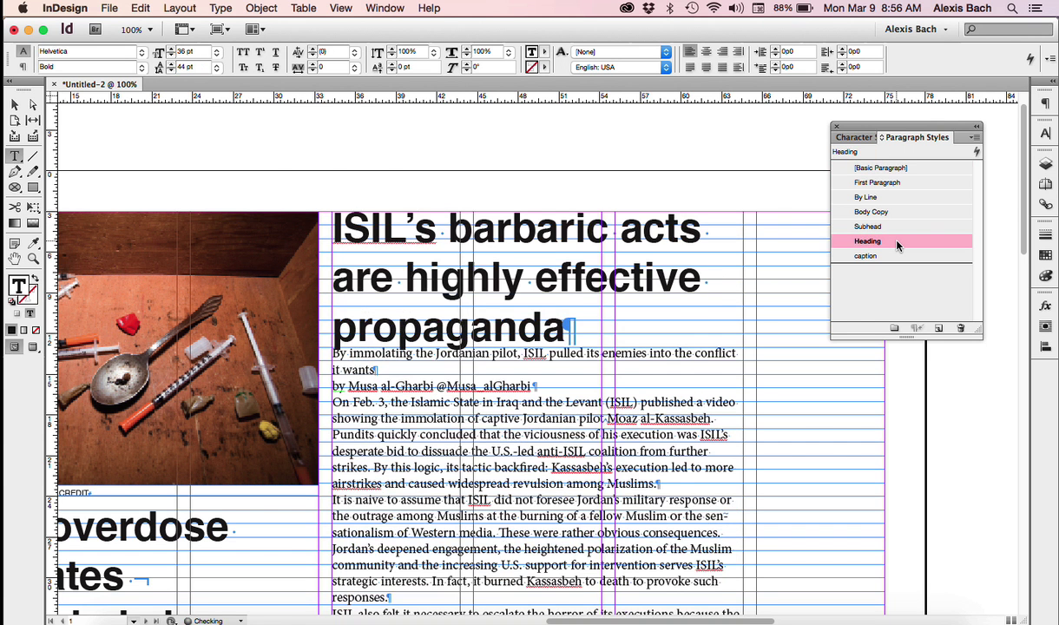
Style the ISIL deck as Subhead, its byline as By Line, and its opening paragraph as First Paragraph.
left_click(375, 353)
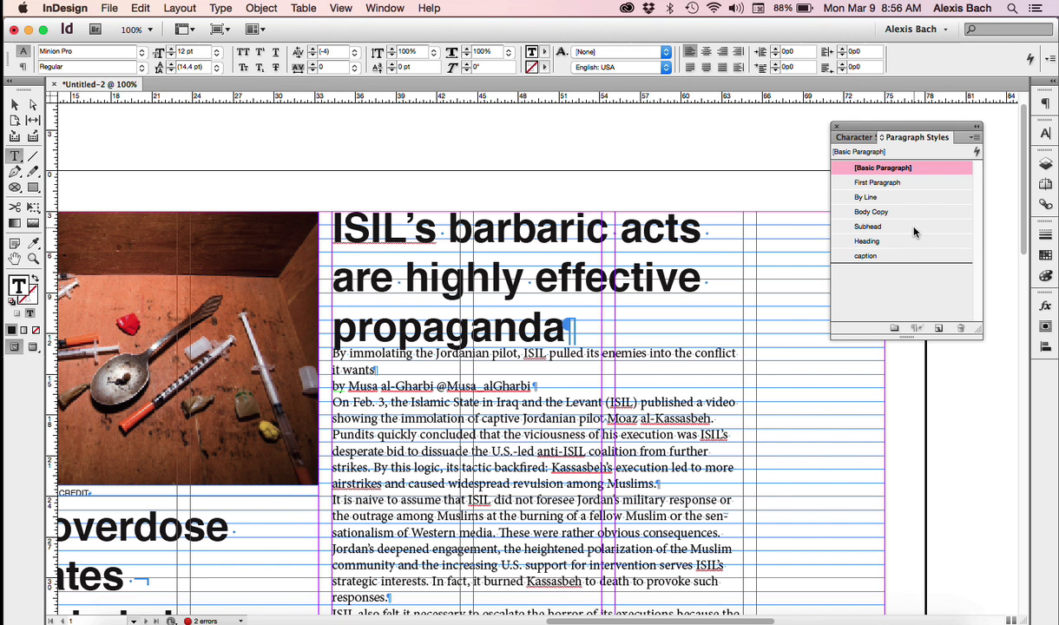
left_click(868, 225)
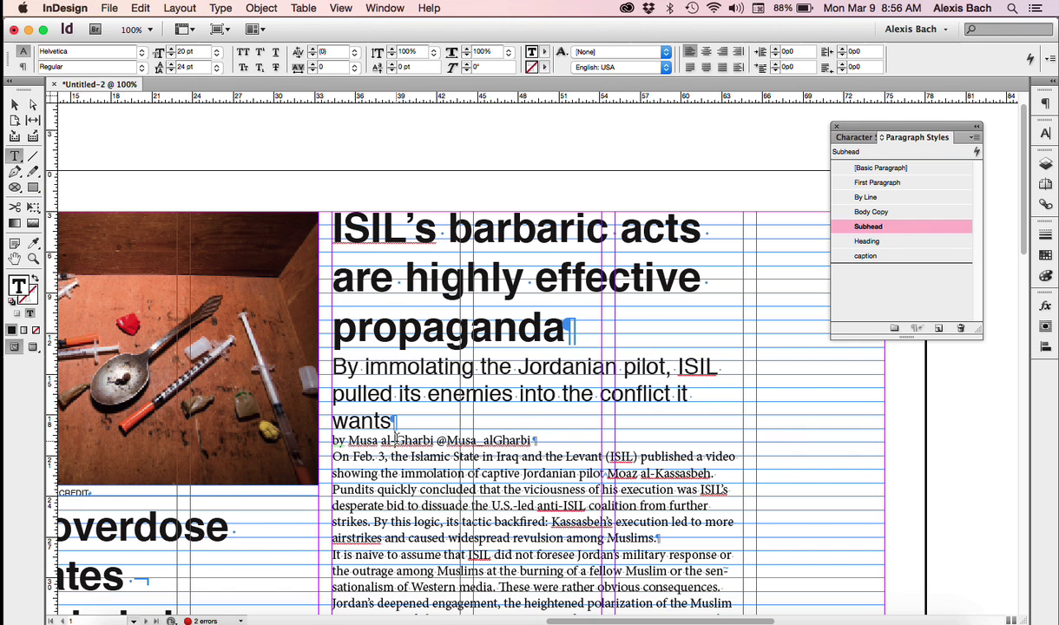
key("super+shift+a")
left_click(866, 197)
scroll(519, 441, "down", 1)
scroll(520, 443, "down", 4)
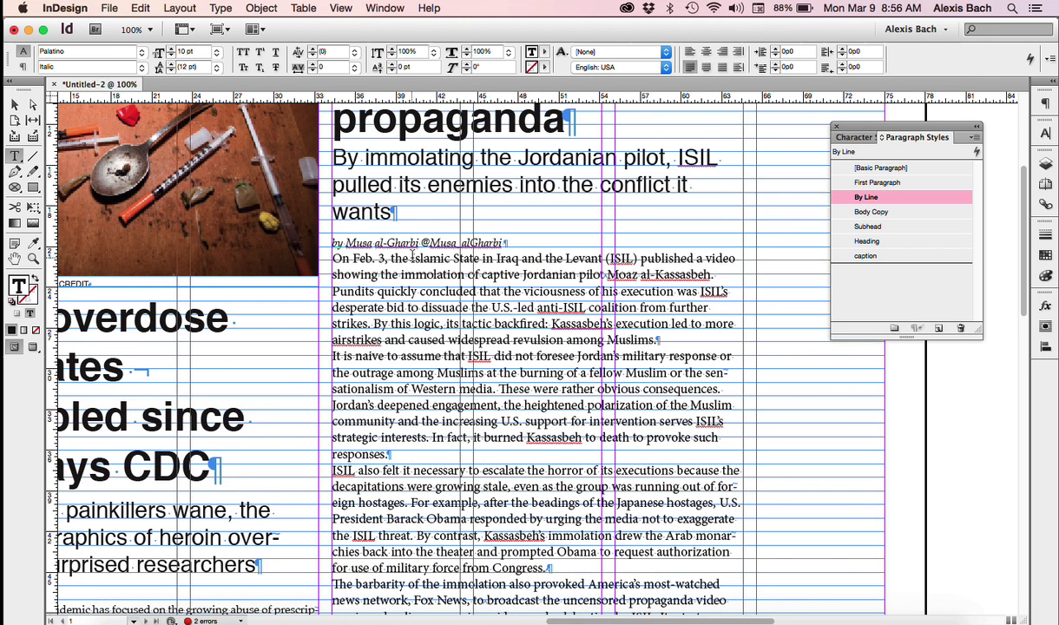
left_click(410, 259)
left_click(920, 183)
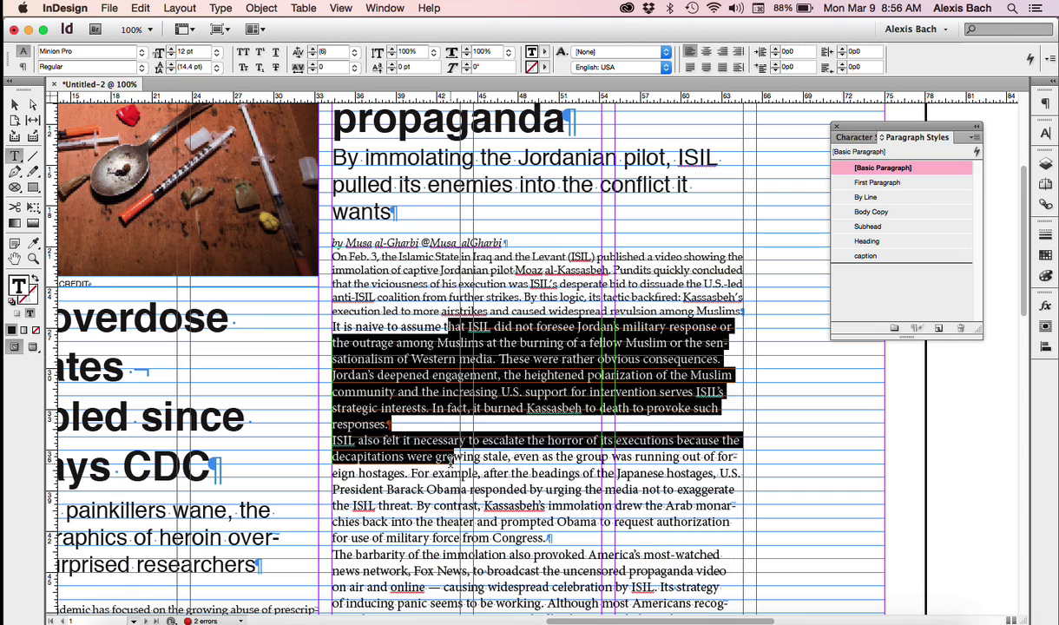
Apply Body Copy to the remaining ISIL paragraphs, including those after the Propaganda value subhead.
left_click_drag(451, 463, 468, 607)
left_click(907, 212)
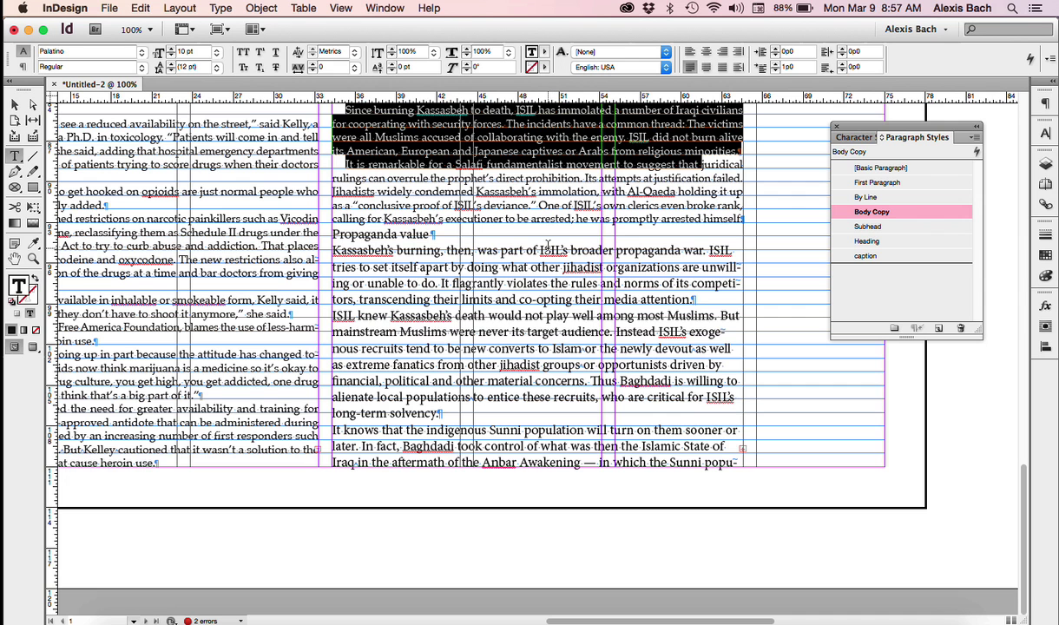
left_click_drag(550, 250, 586, 469)
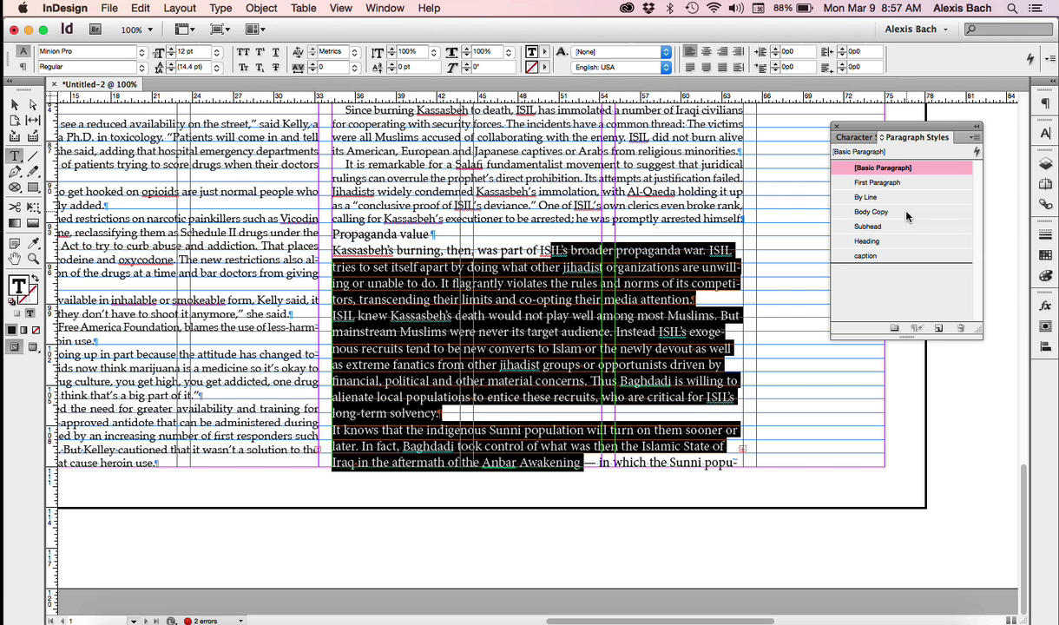
left_click(905, 212)
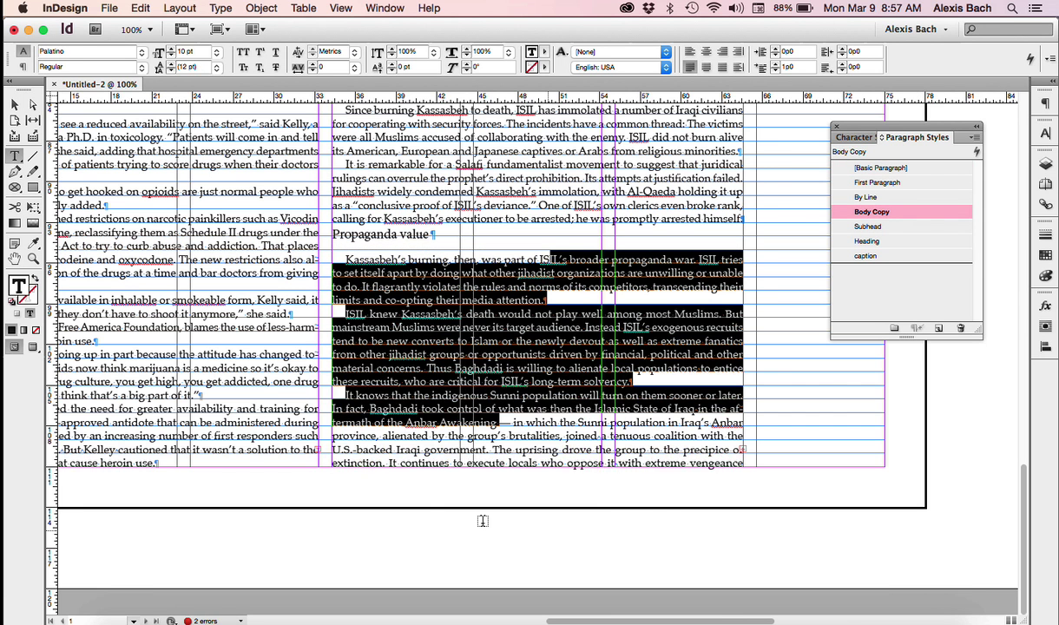
left_click(14, 105)
left_click(392, 548)
scroll(408, 521, "up", 15)
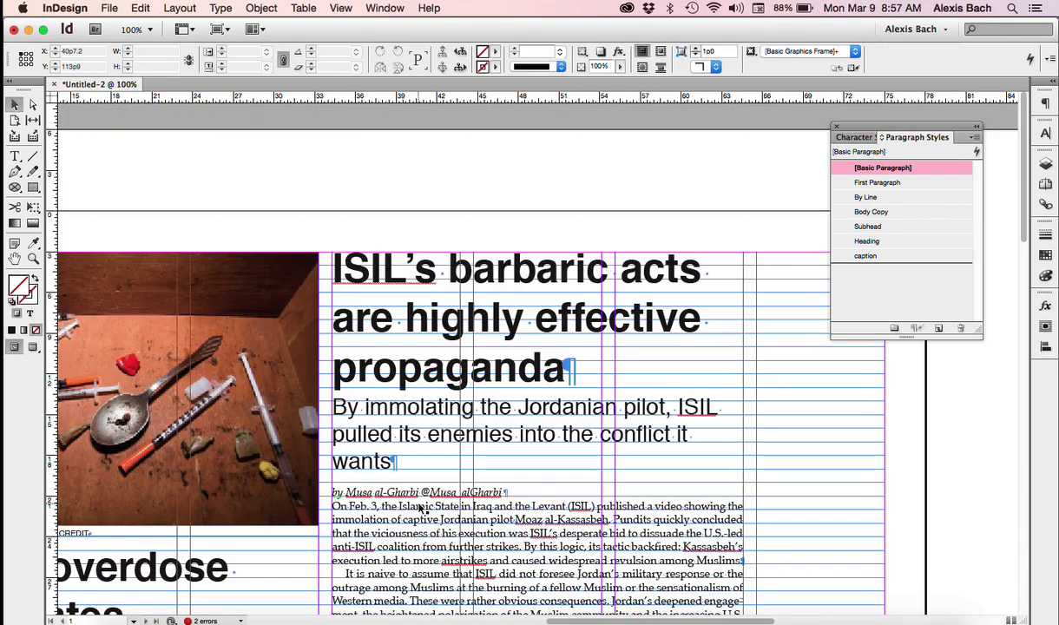
scroll(419, 509, "down", 15)
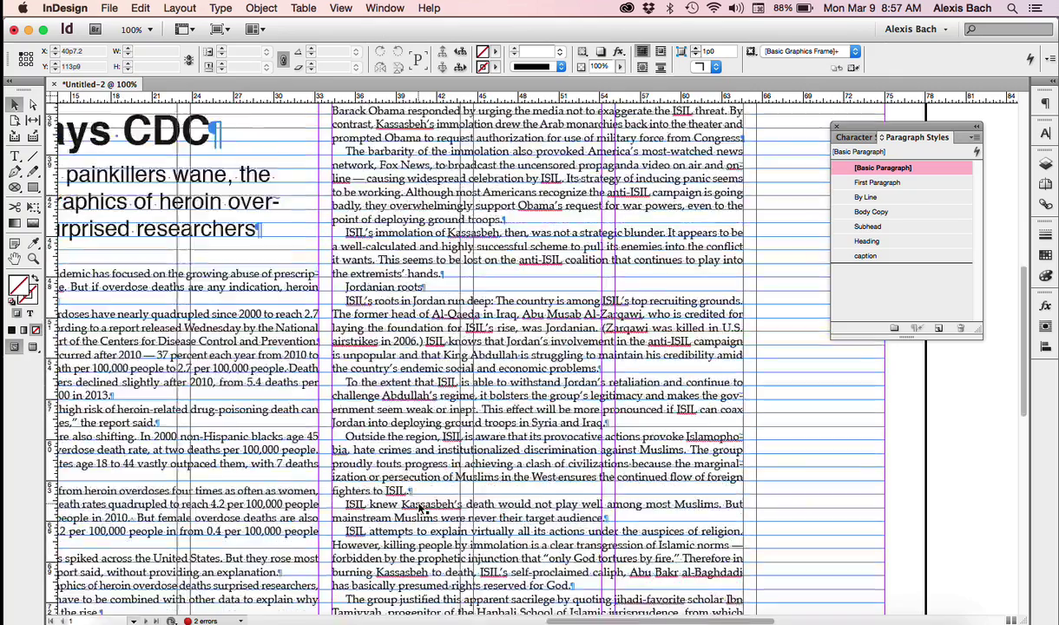
scroll(419, 510, "down", 3)
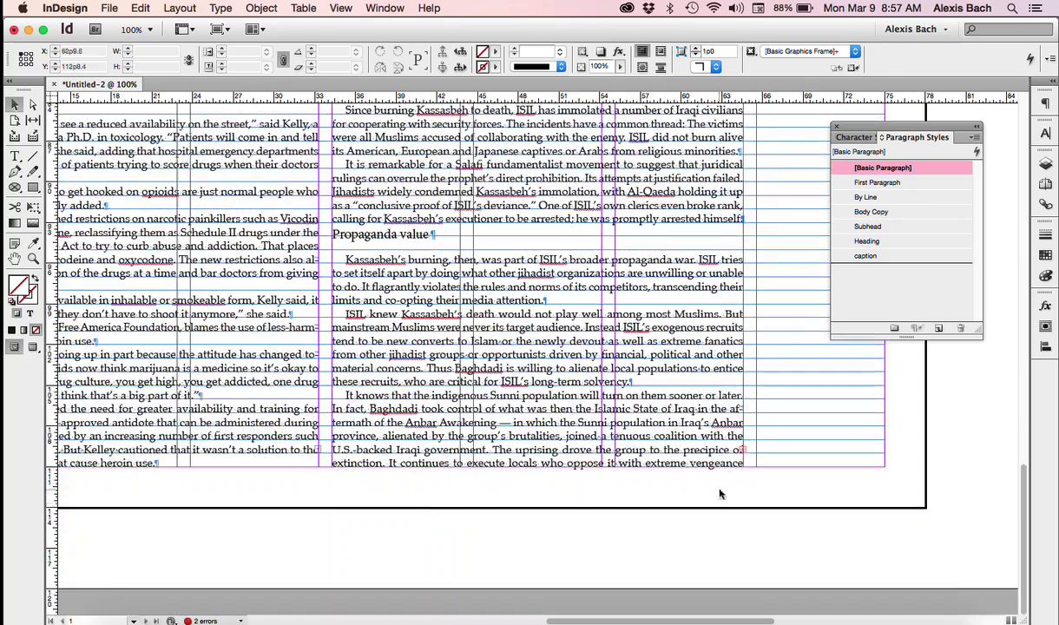
left_click(16, 156)
Draw a text frame below the ISIL column and type 'continued on pg. 7A'.
left_click_drag(581, 480, 746, 498)
type("con")
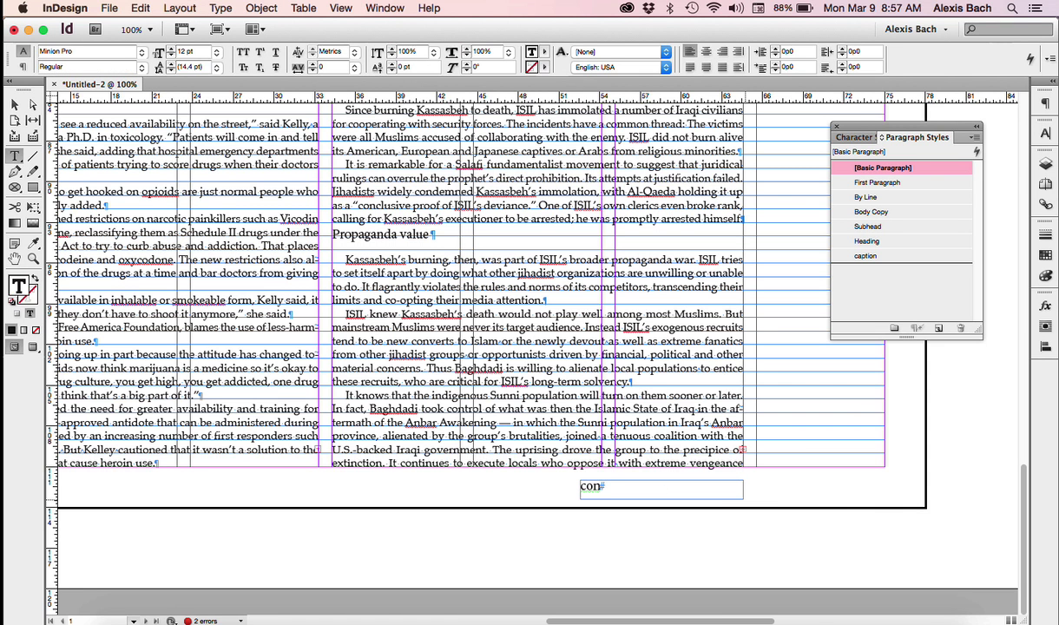
type("tin")
key("BackSpace")
key("BackSpace")
key("BackSpace")
key("BackSpace")
type("ued on")
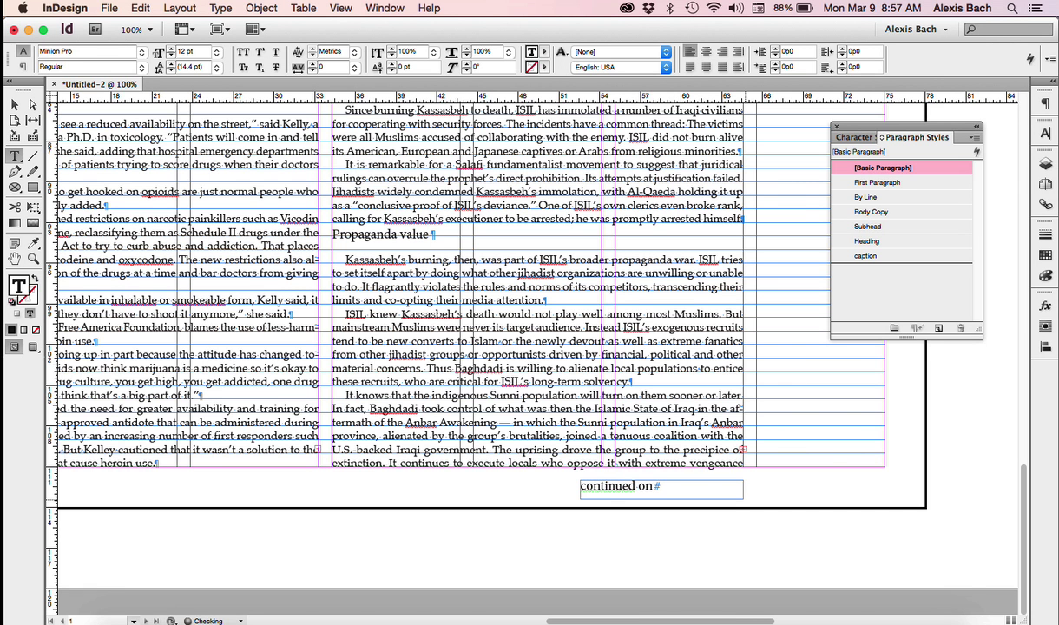
type(" pg. 7A")
Right-align the jump line and reduce its size to 9 pt.
left_click_drag(693, 486, 522, 484)
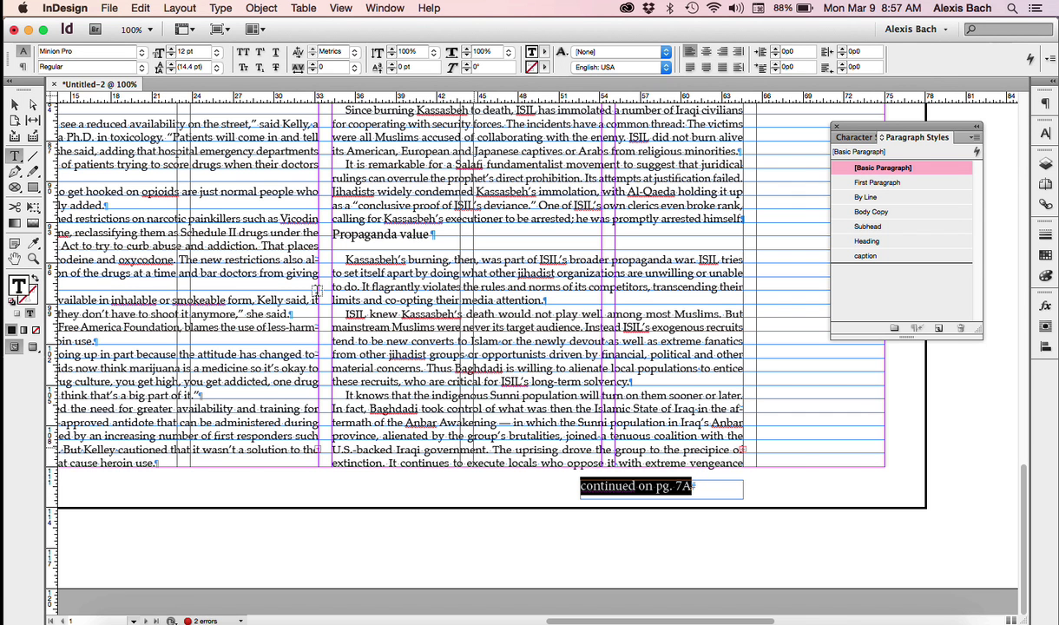
left_click(23, 68)
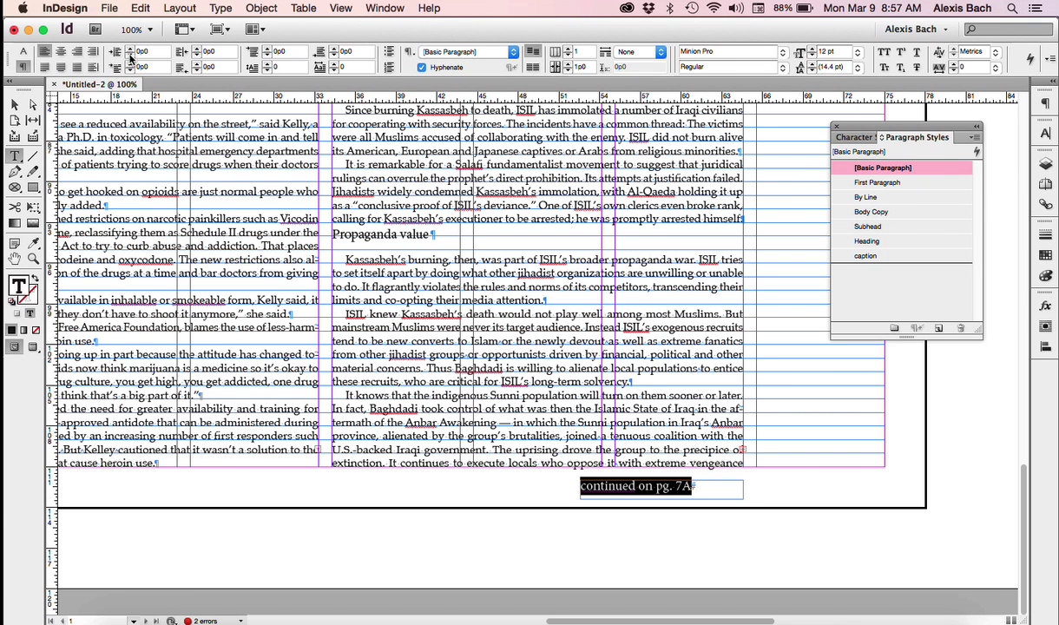
left_click(77, 52)
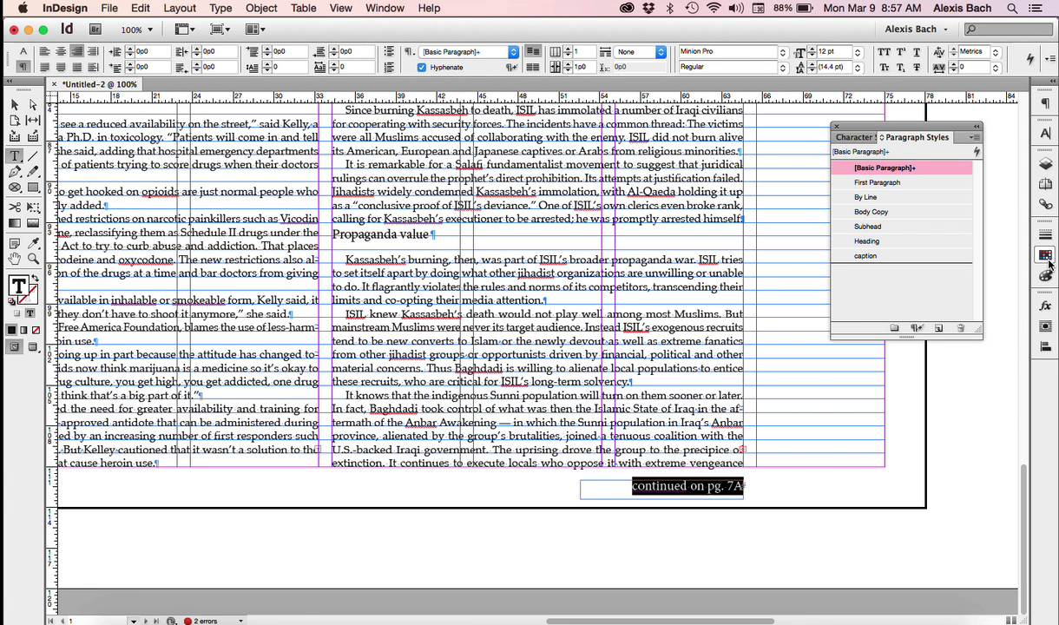
left_click(1045, 133)
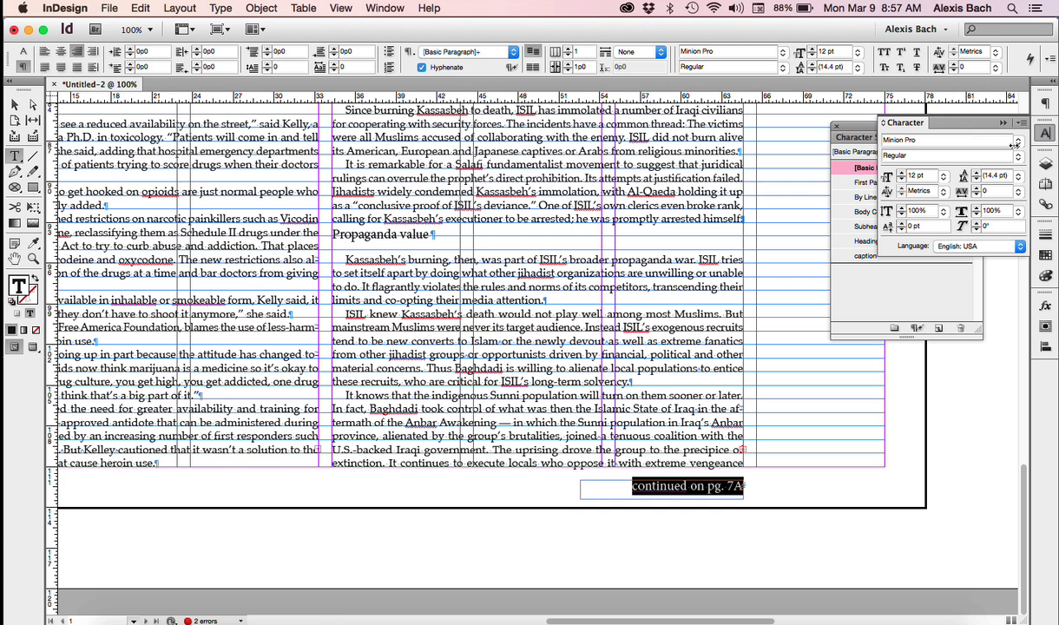
left_click(901, 179)
left_click(902, 180)
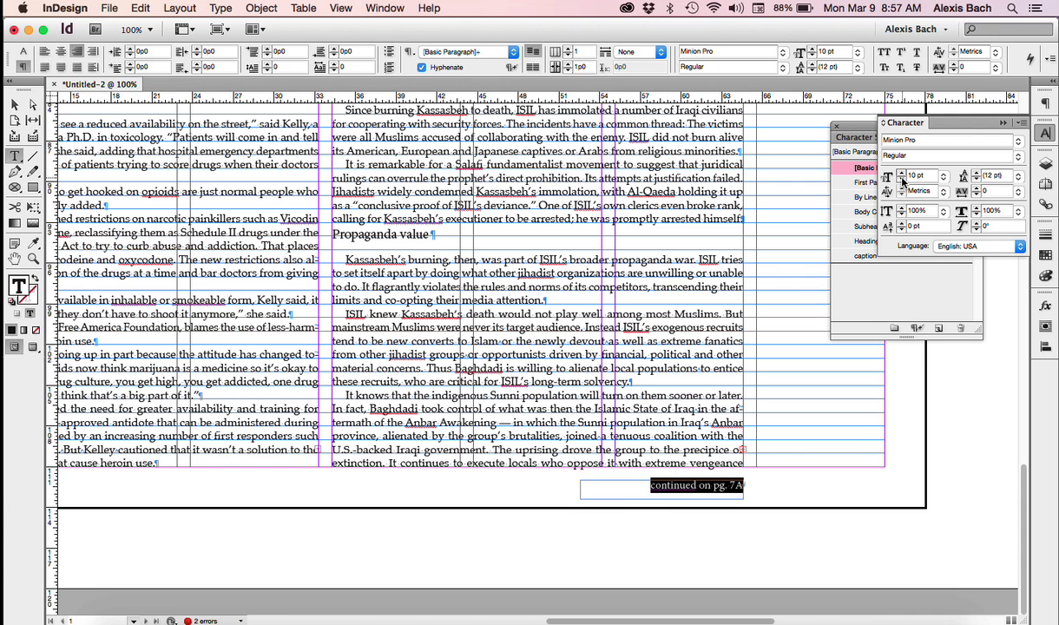
left_click(902, 180)
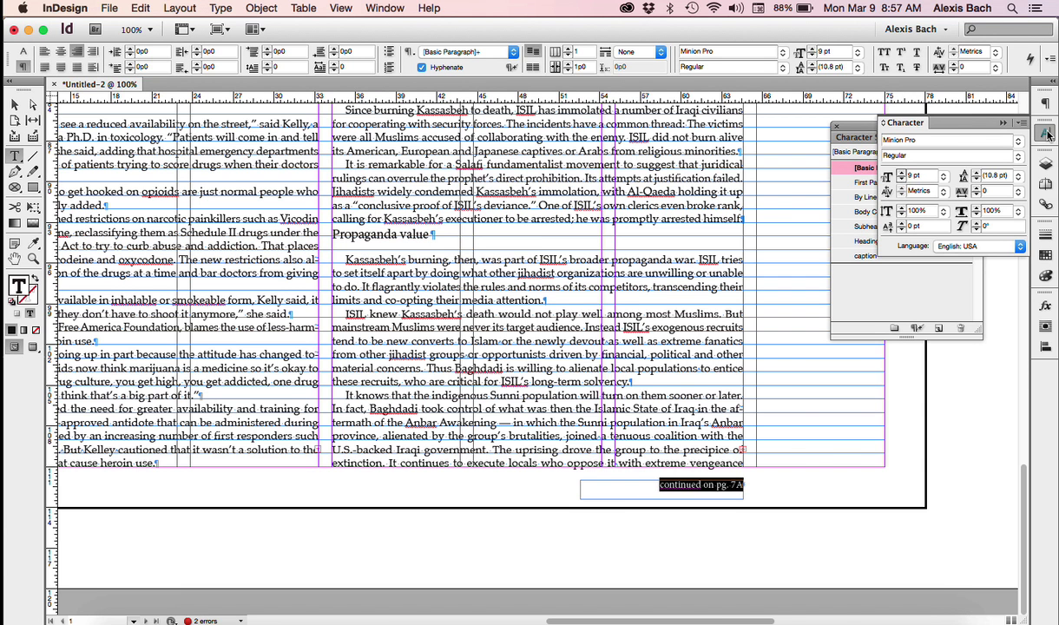
left_click(1048, 134)
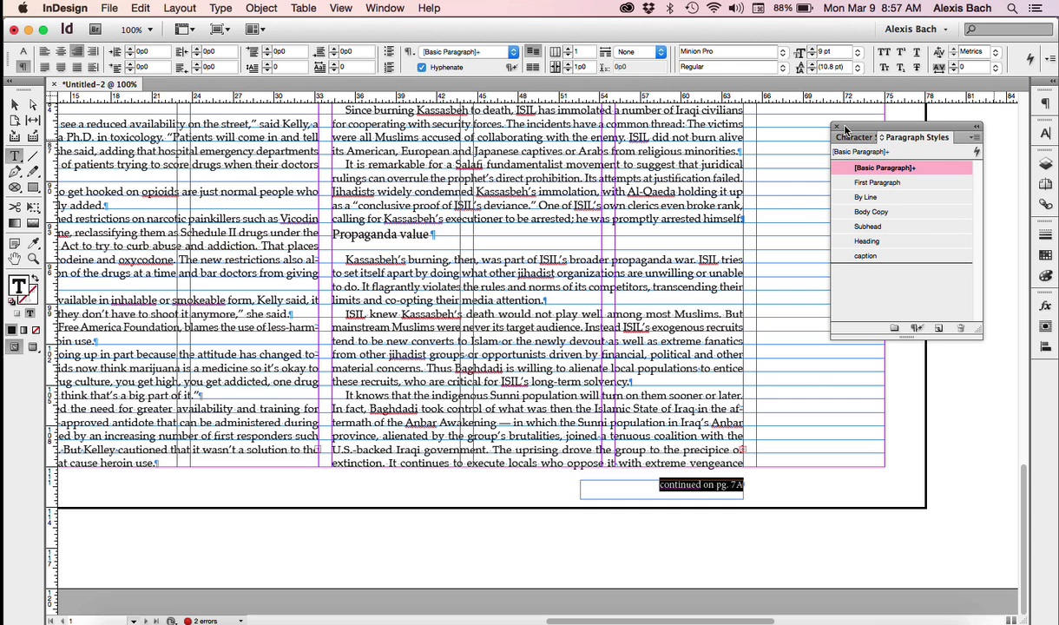
Set the jump line's font style to Italic and nudge its frame up.
key("super+t")
left_click(1018, 156)
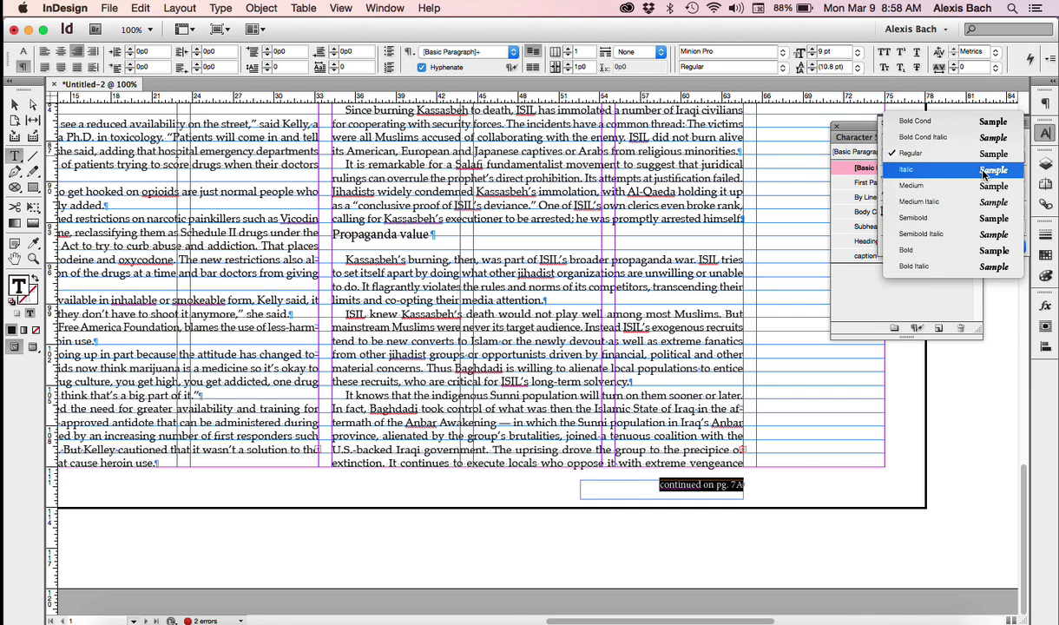
left_click(911, 165)
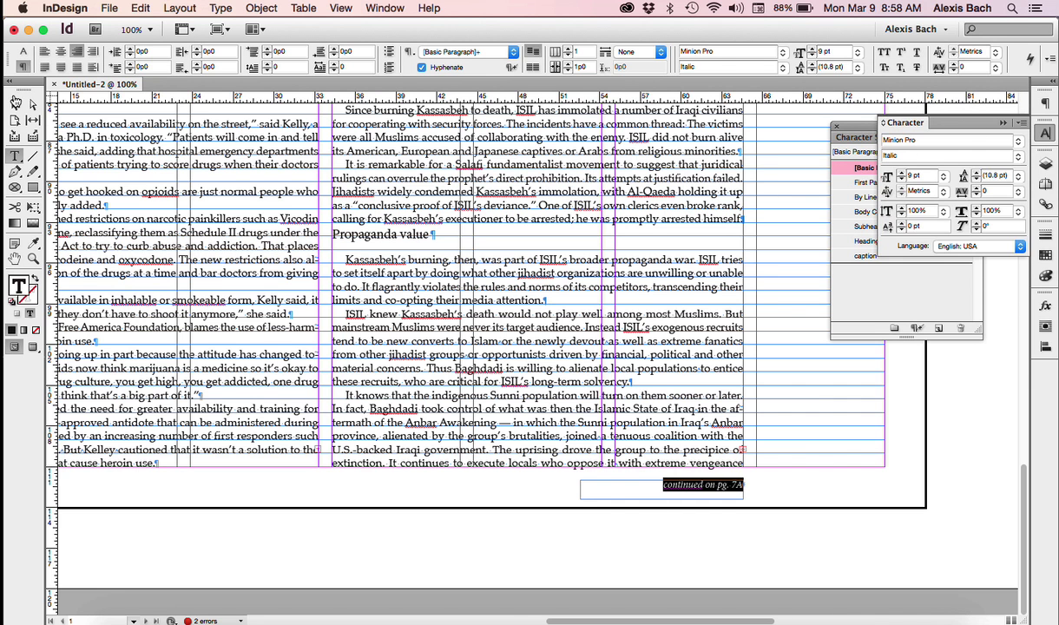
left_click(13, 104)
key("Up")
key("Up")
key("Up")
key("Up")
key("Up")
key("Up")
key("Up")
key("Up")
key("Up")
key("Up")
key("Up")
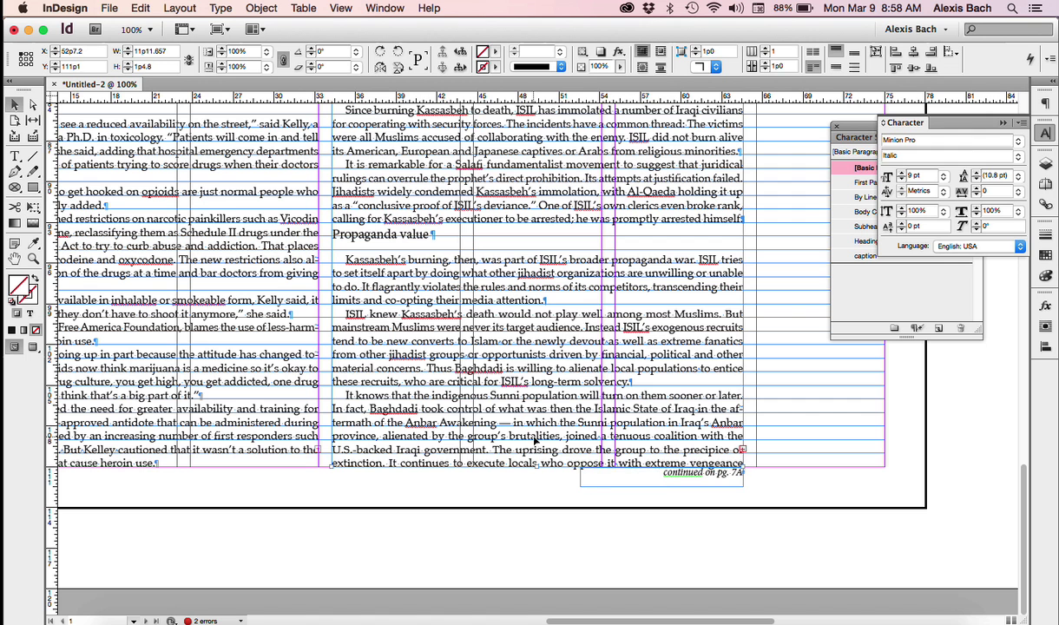
Shorten both story frames by one line and nudge the jump line up to meet the column.
left_click(539, 466)
left_click_drag(539, 466, 539, 452)
left_click(708, 478)
key("Up")
key("Up")
key("Up")
key("Up")
key("Up")
key("Up")
key("Up")
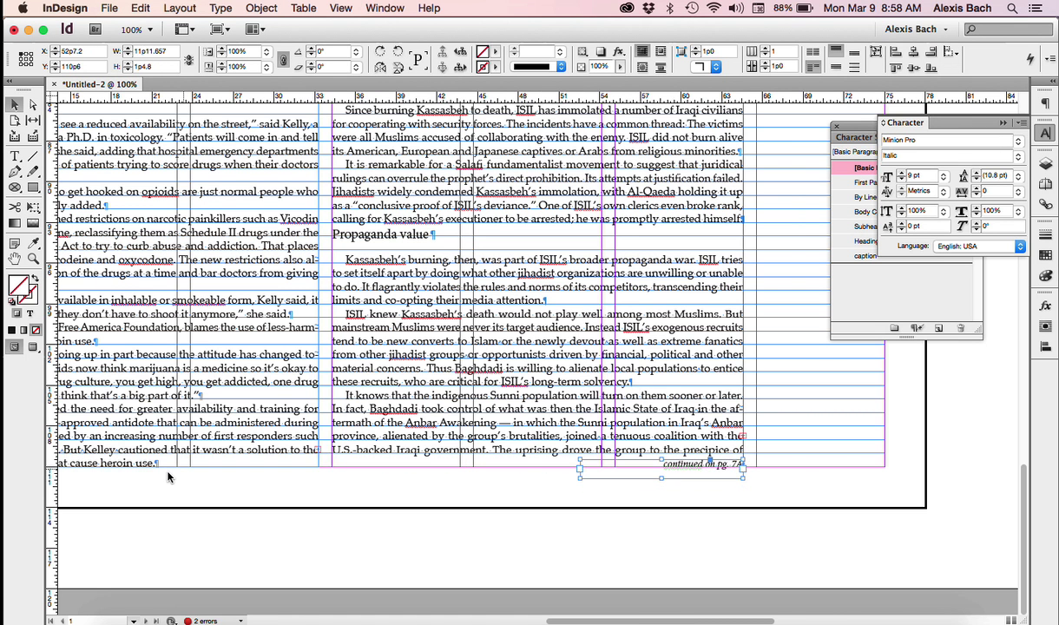
left_click(231, 439)
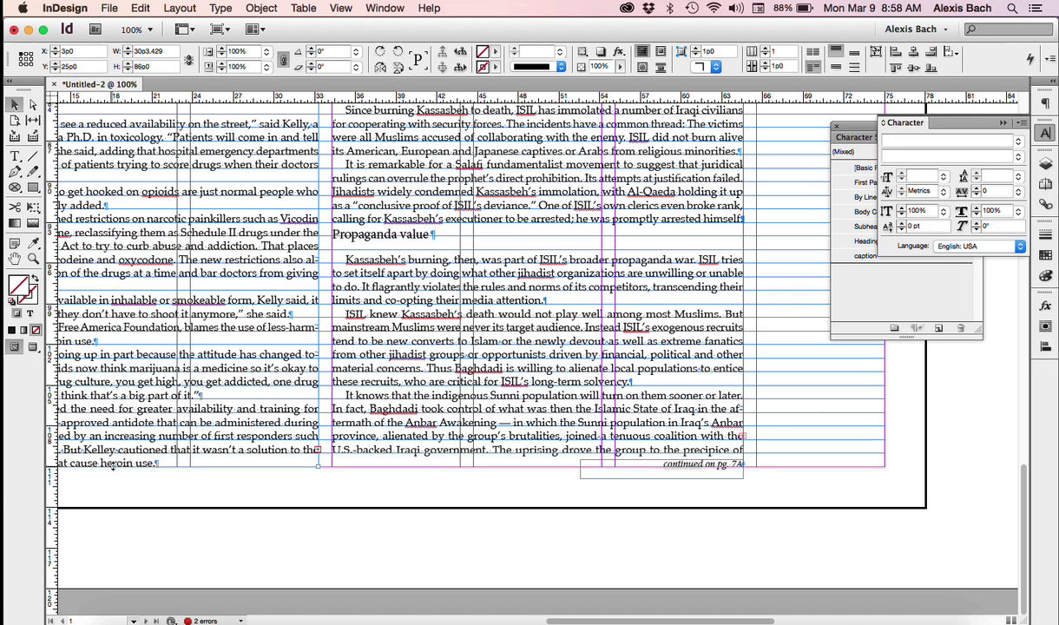
left_click_drag(113, 466, 113, 452)
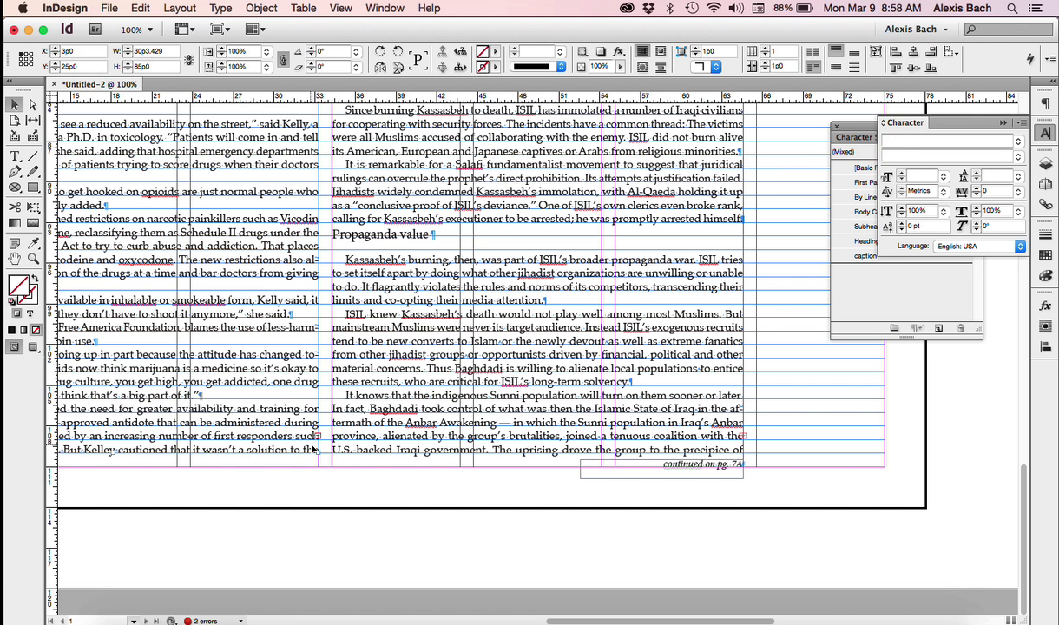
Duplicate the jump line under the heroin column and change it to 'continued on pg. 8A'.
left_click(678, 480)
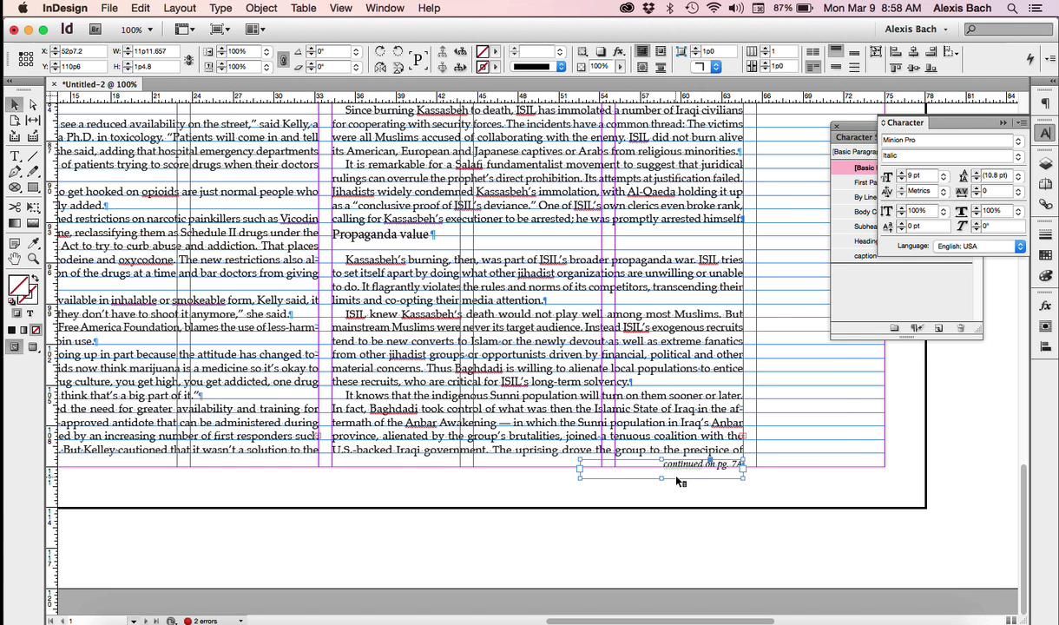
right_click(679, 482)
left_click(632, 478)
left_click_drag(632, 479, 208, 481)
double_click(309, 464)
type("8A")
left_click(14, 105)
left_click(398, 513)
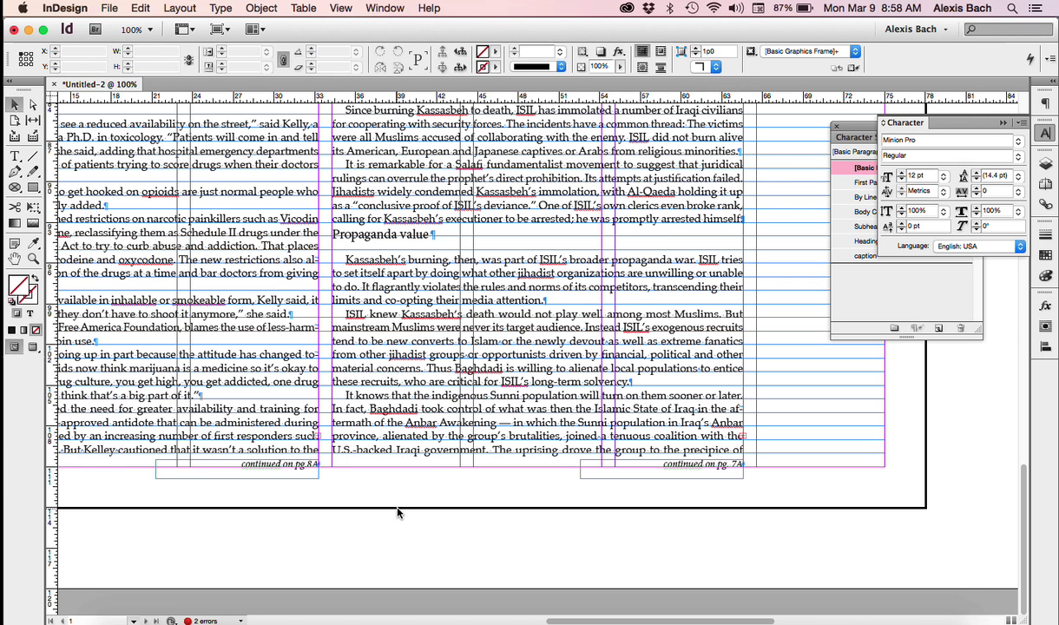
scroll(398, 513, "up", 15)
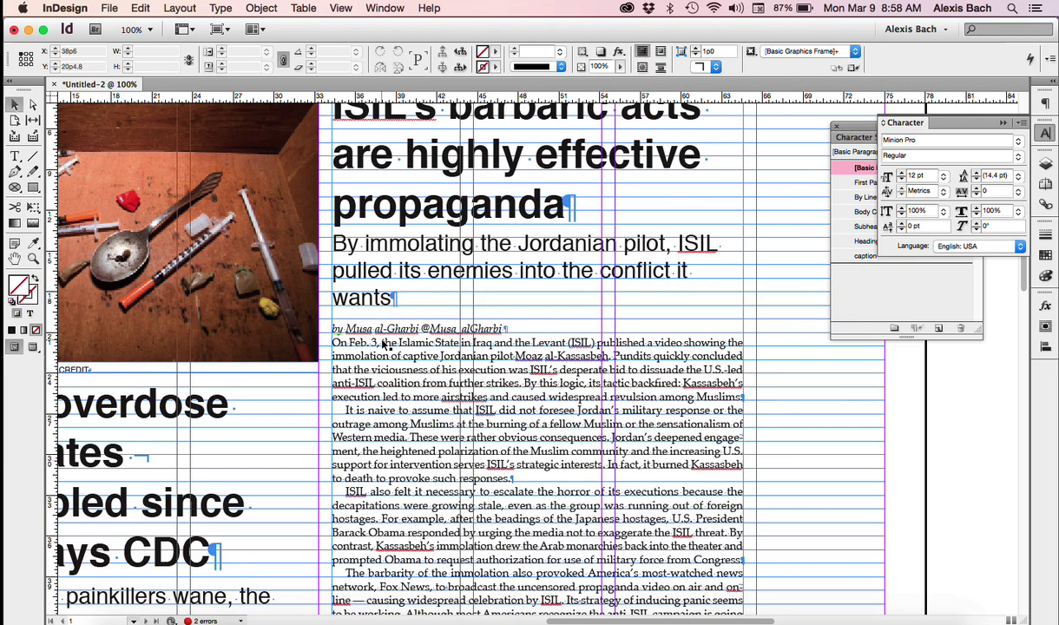
scroll(390, 373, "left", 5)
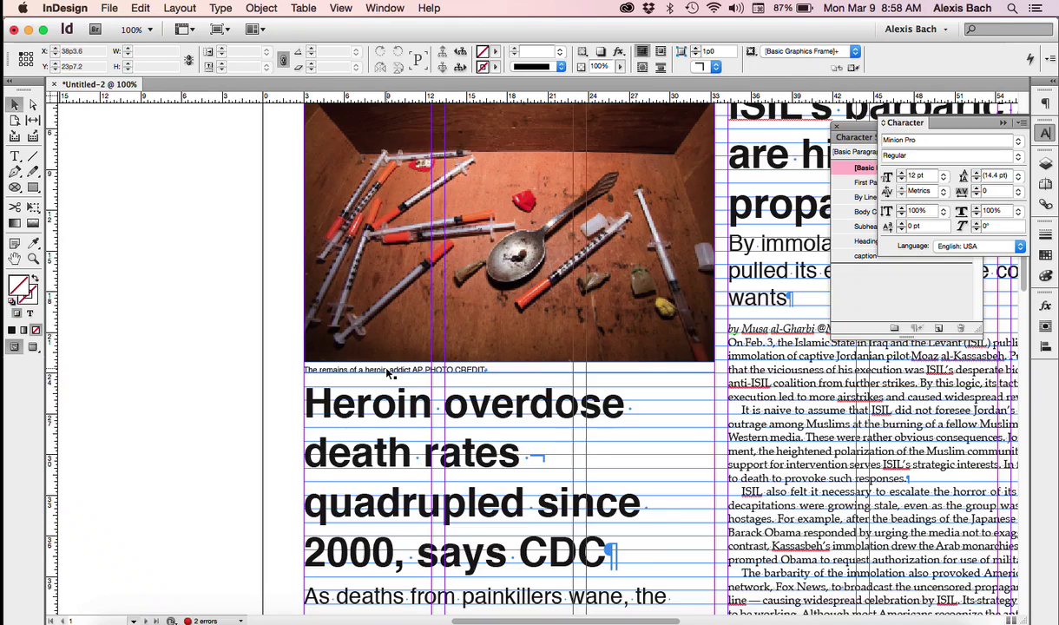
scroll(390, 373, "down", 10)
scroll(388, 371, "down", 8)
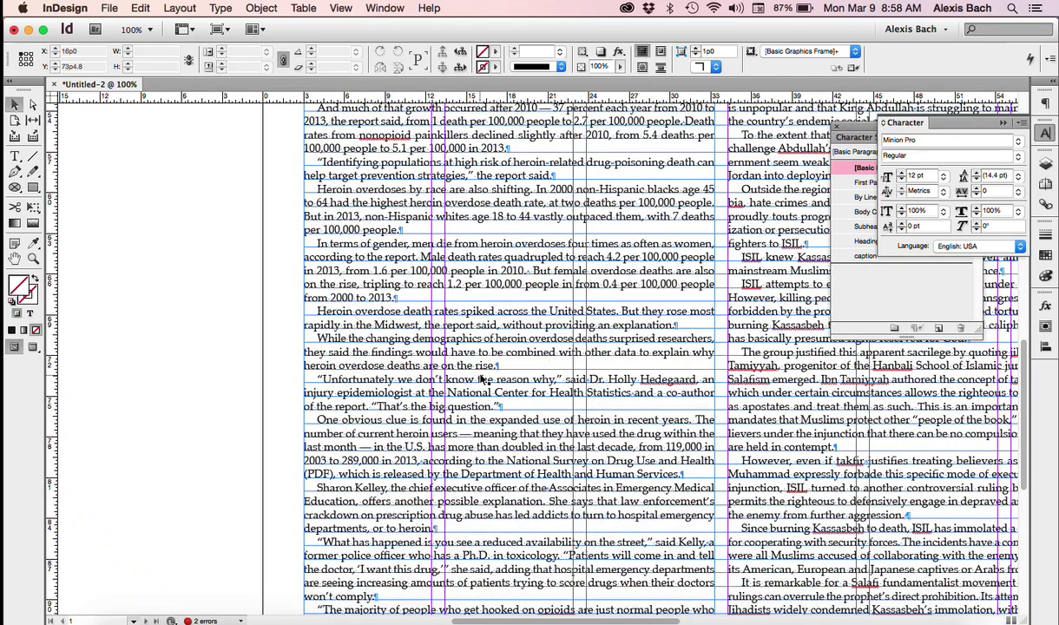
scroll(508, 393, "right", 6)
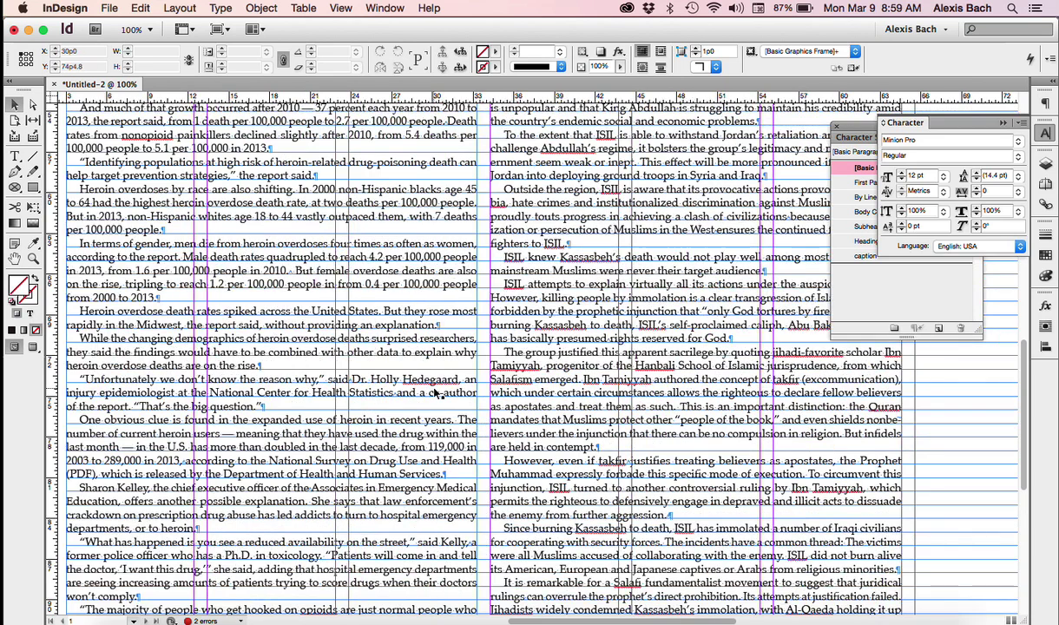
scroll(436, 394, "up", 15)
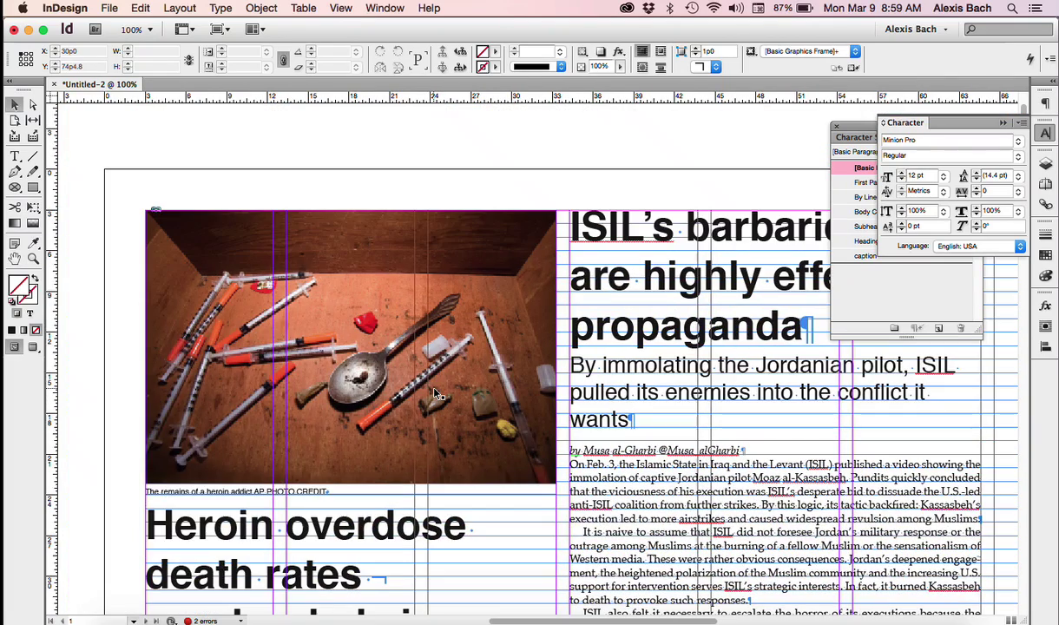